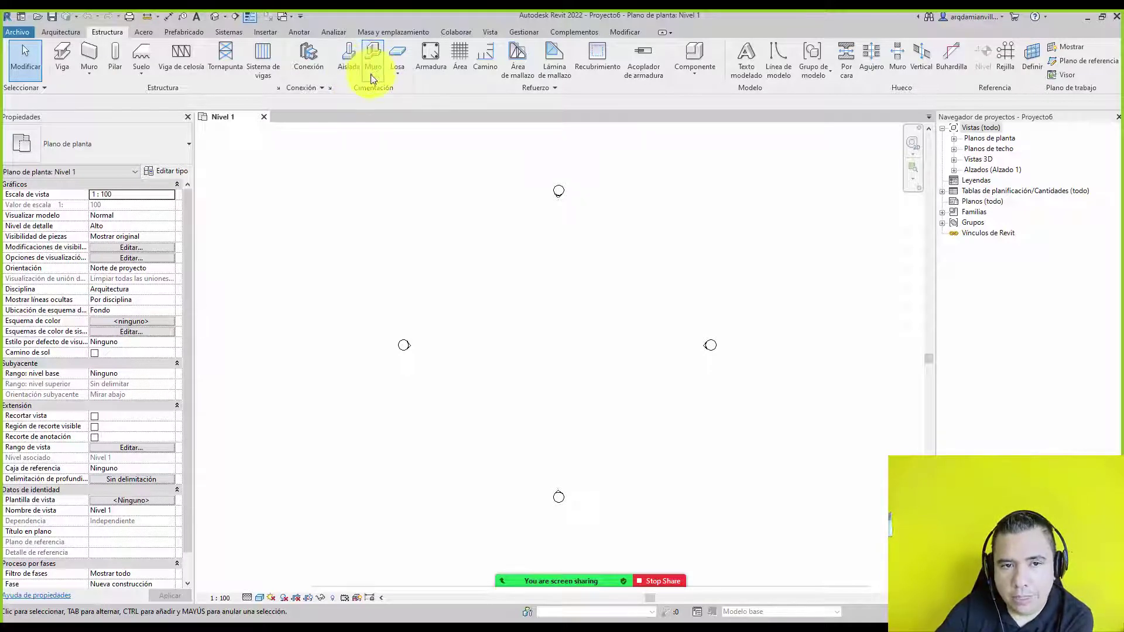
- Expand the Losa dropdown in the Cimentación panel to see the foundation slab and slab edge options
left_click(400, 71)
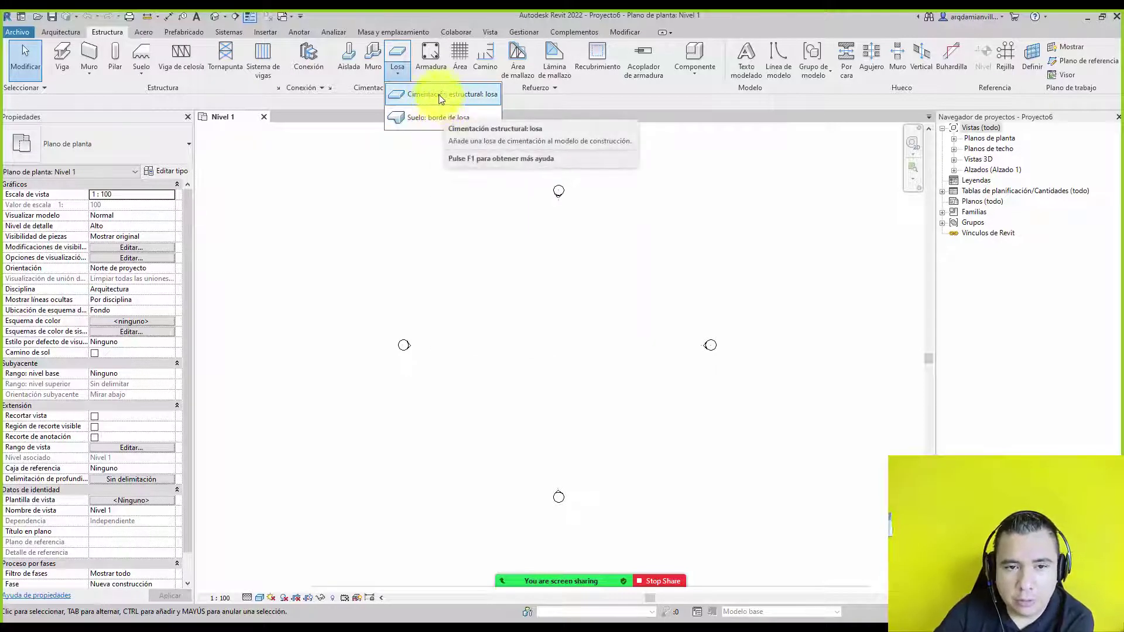
mouse_move(447, 94)
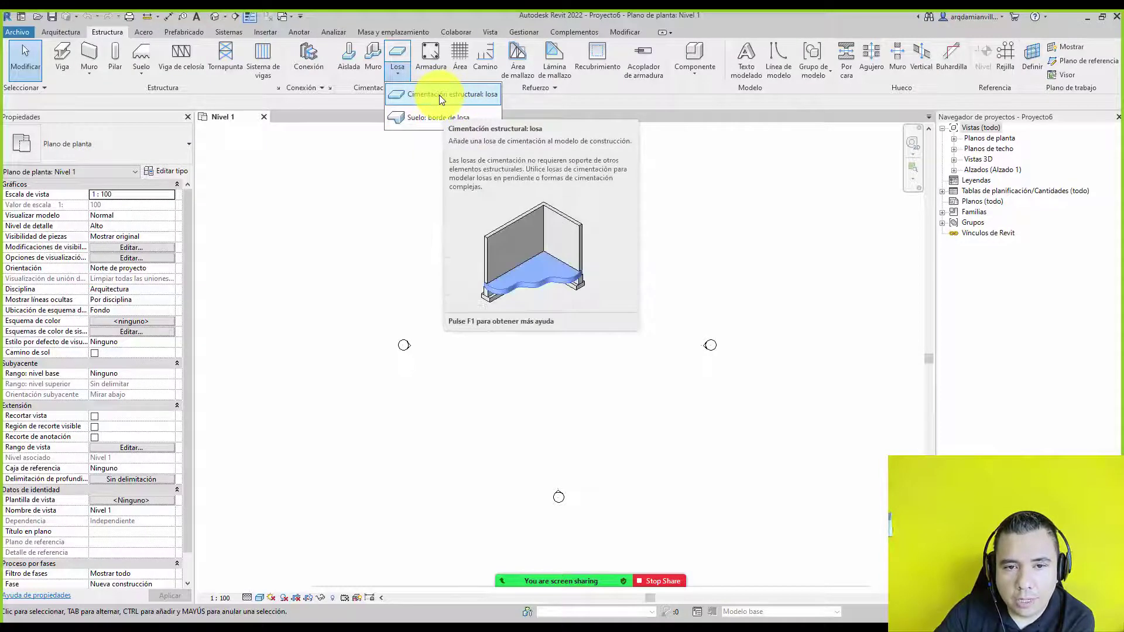
- Start a foundation slab boundary sketch with the Rectangle draw tool
left_click(440, 95)
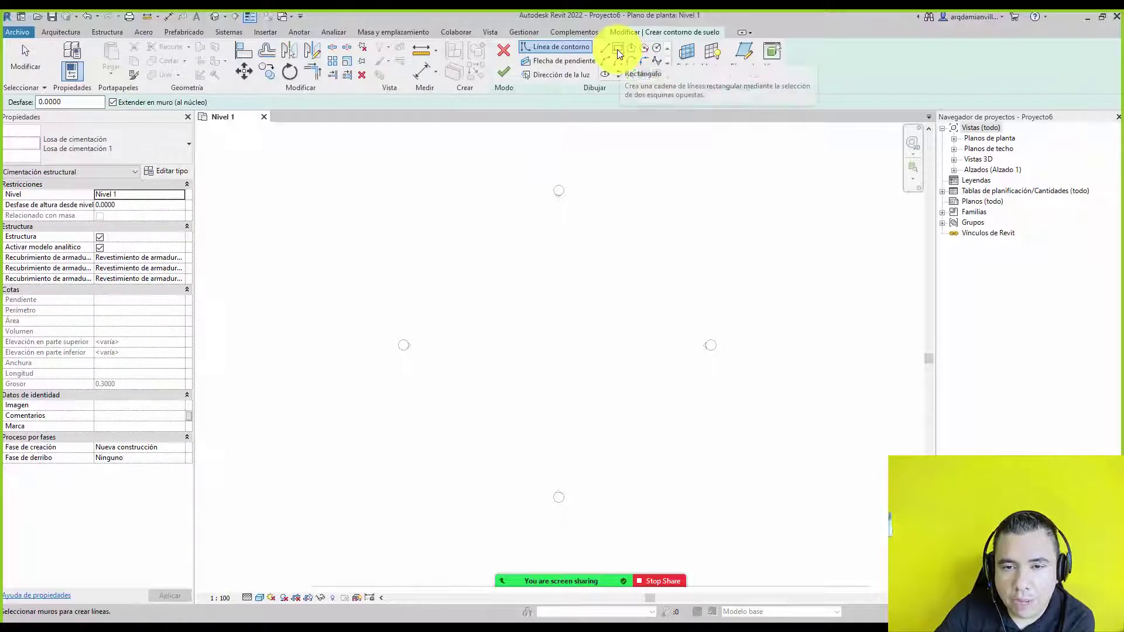
left_click(621, 49)
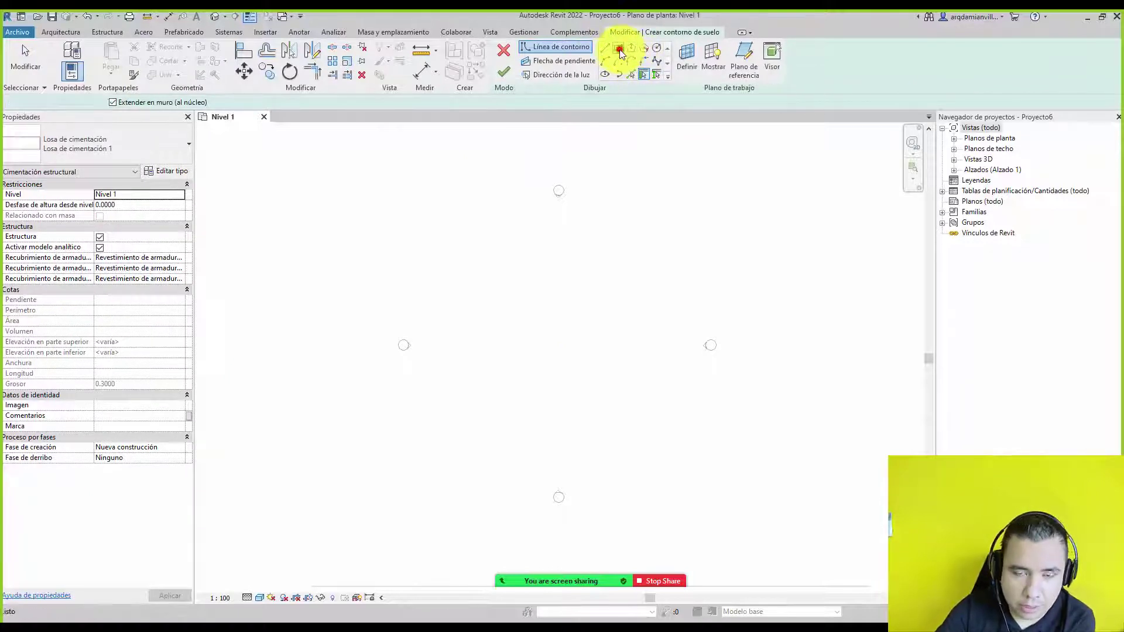
left_click(124, 146)
left_click(125, 148)
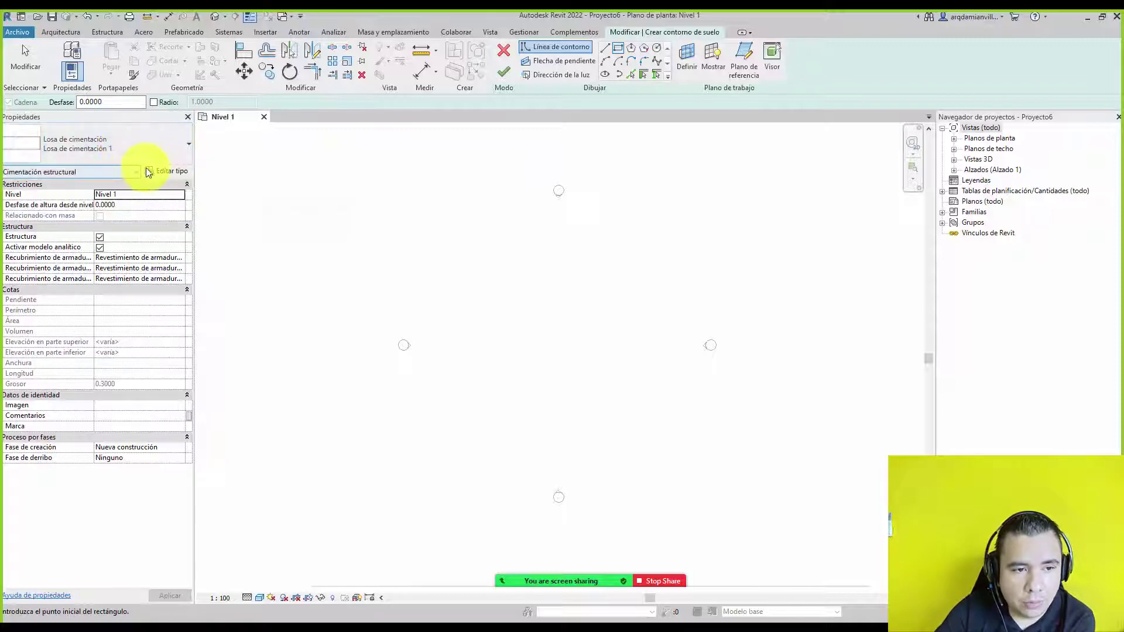
- Set the Losa de cimentación 1 type's structural layer thickness to 0.15
left_click(166, 175)
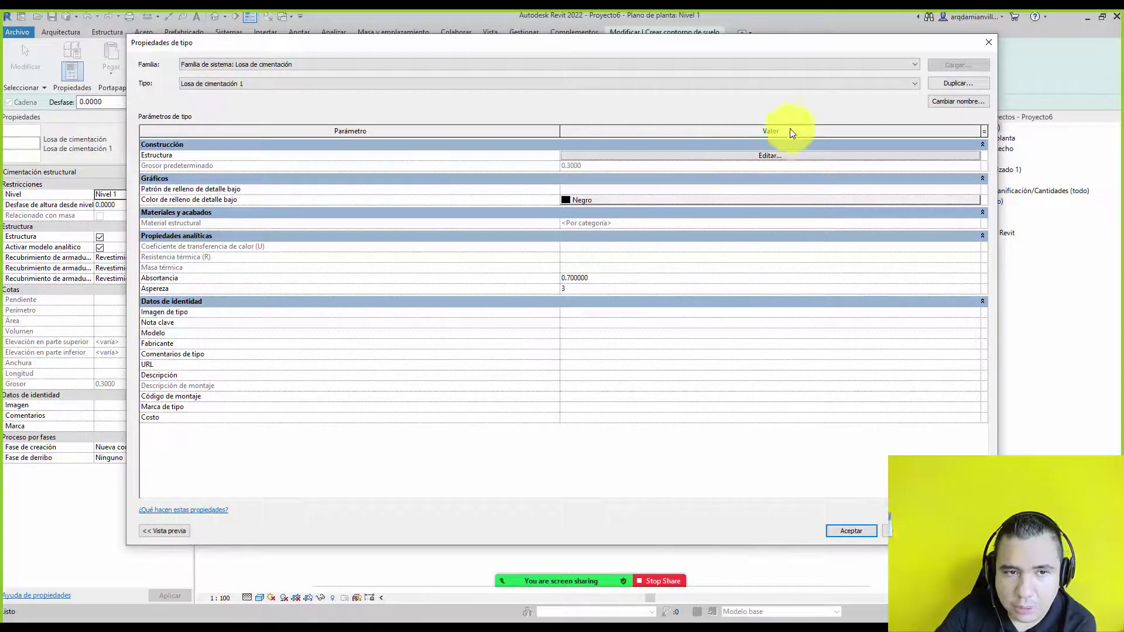
left_click(776, 156)
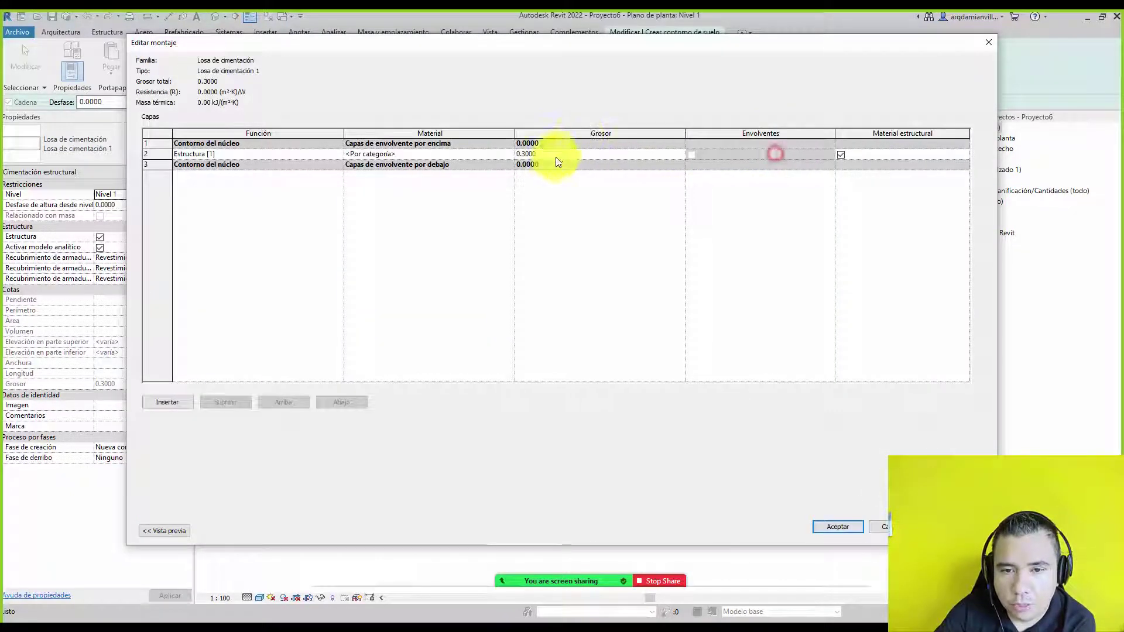
left_click(173, 531)
left_click(678, 151)
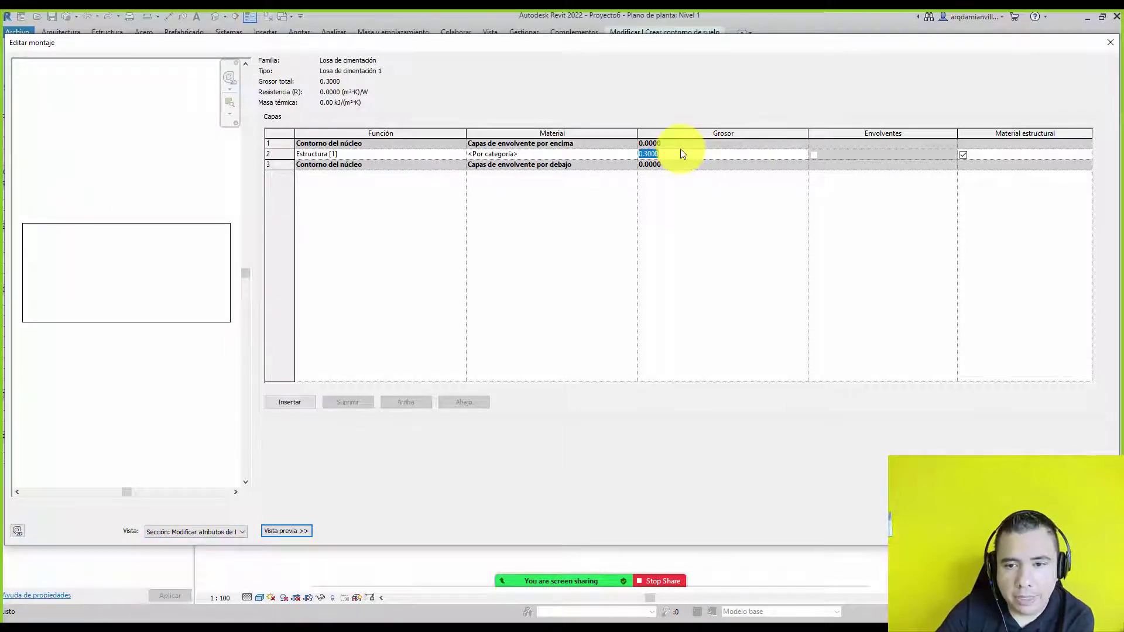
type("15")
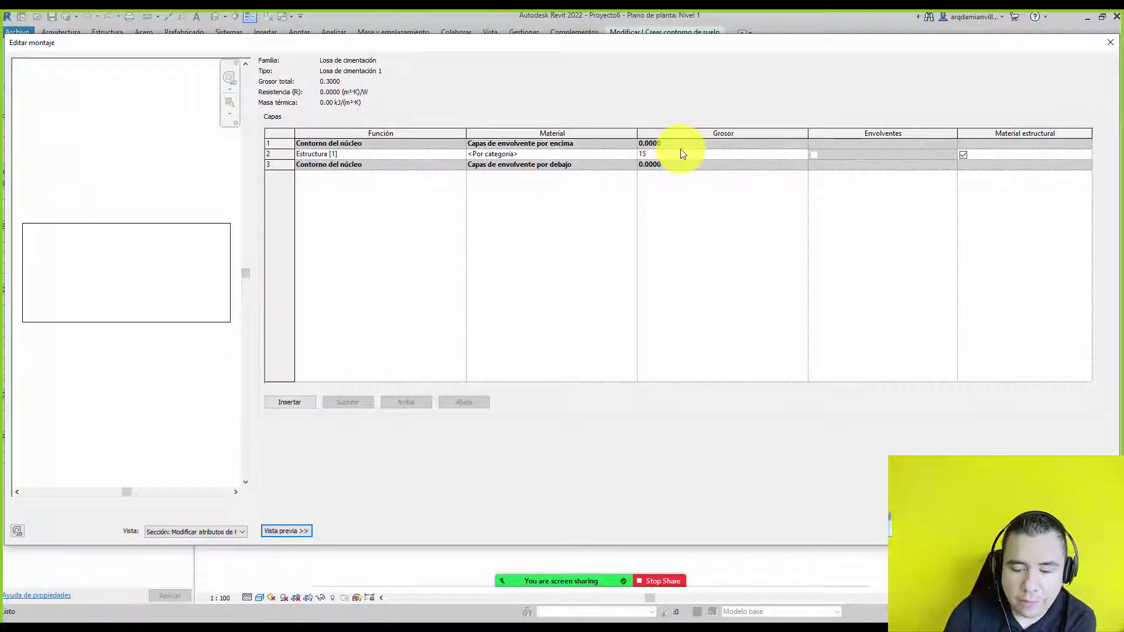
key("BackSpace")
key("BackSpace")
type(".15")
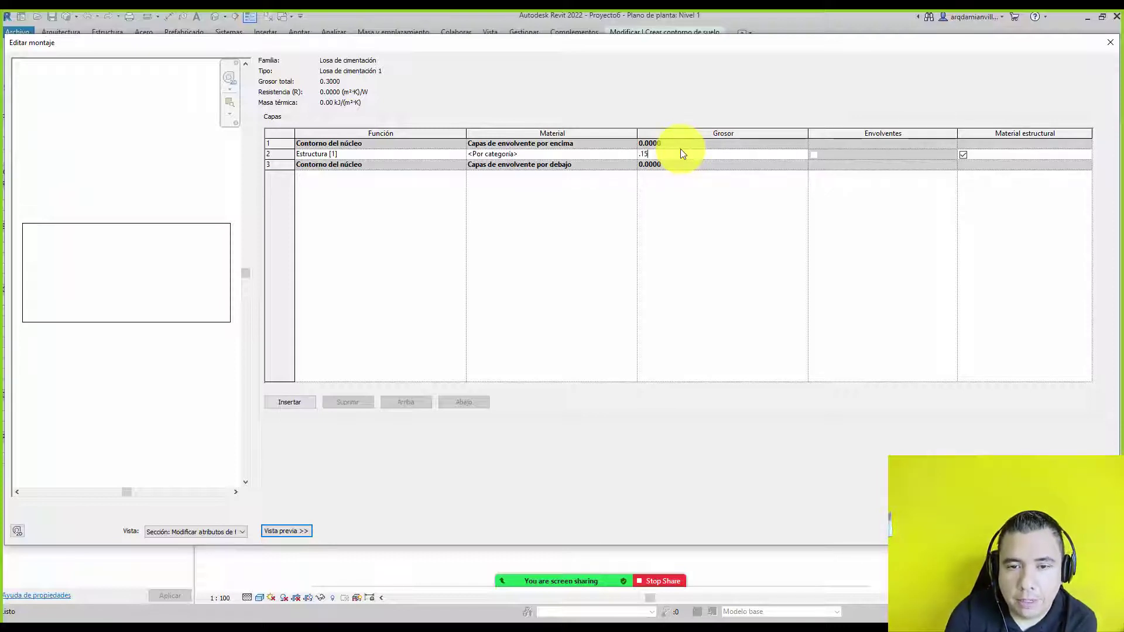
key("Tab")
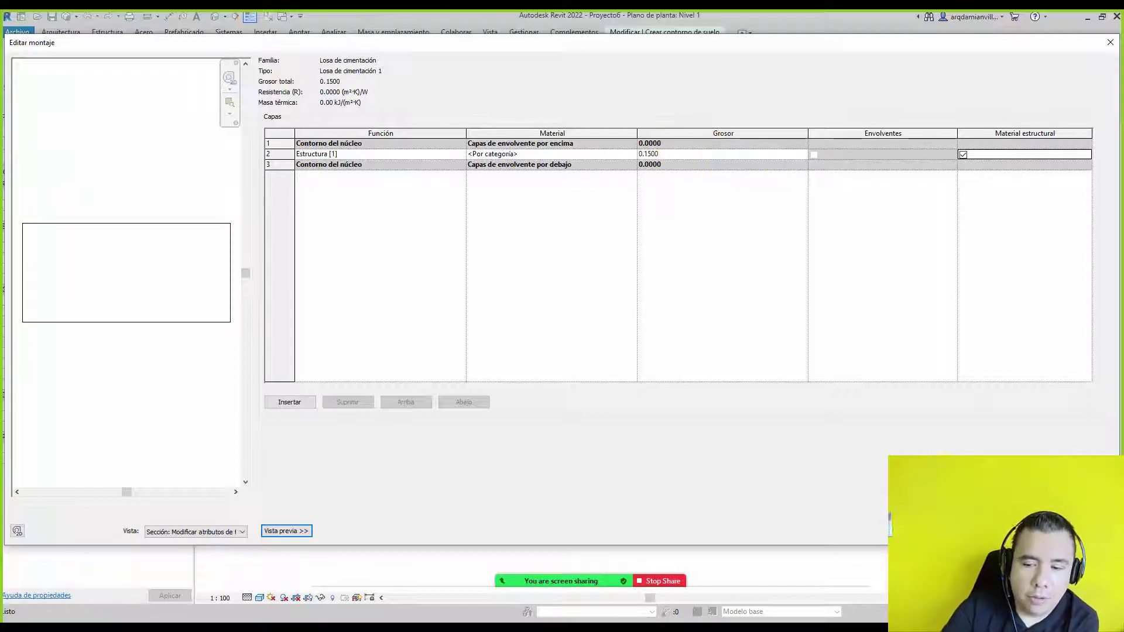
key("Return")
key("Return")
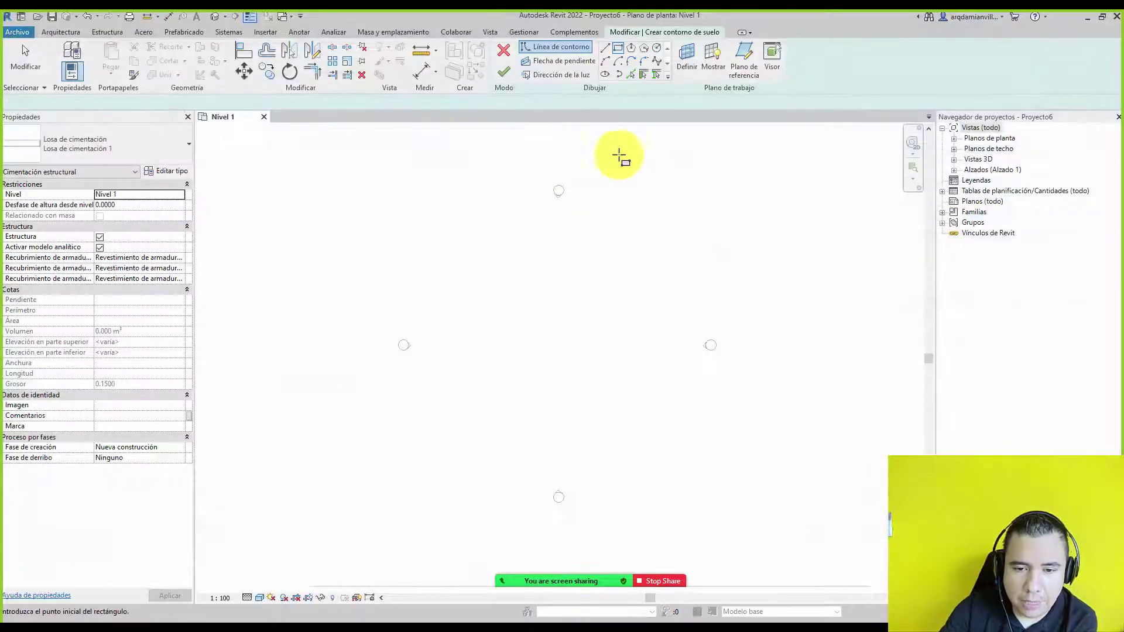
- Draw the 8.949 × 7.469 slab rectangle and finish the foundation slab
left_click(523, 272)
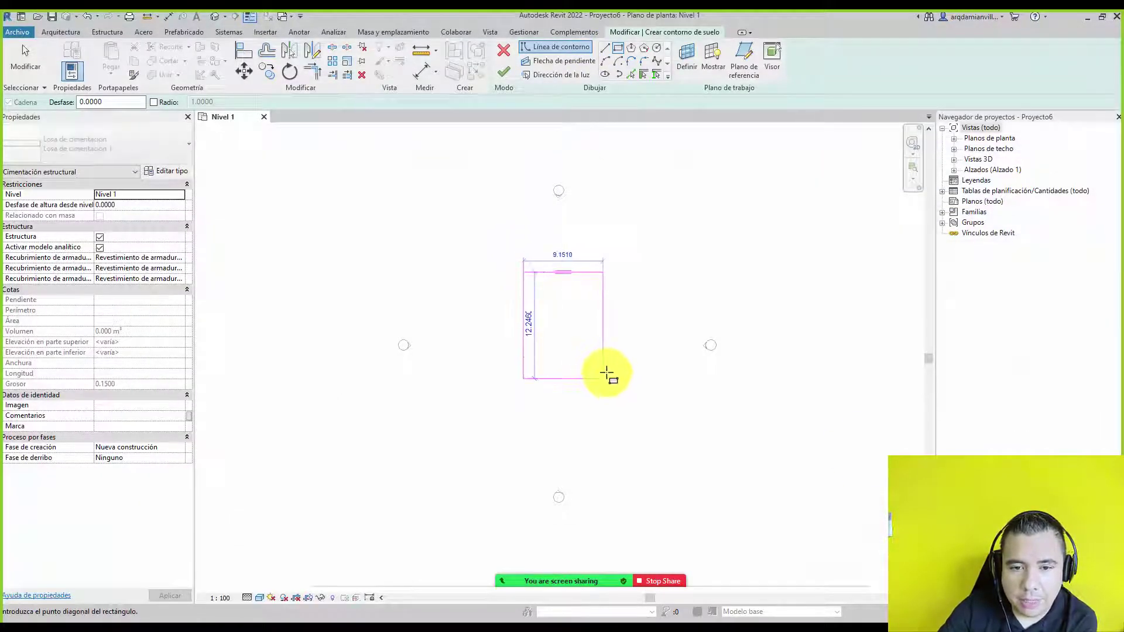
left_click(601, 337)
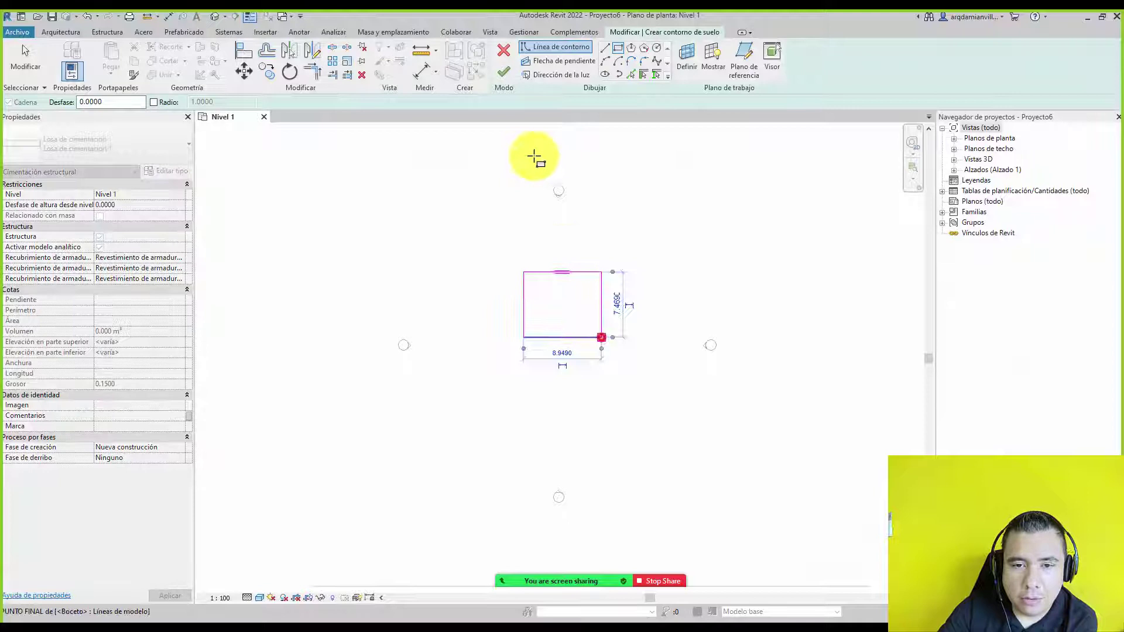
left_click(503, 73)
scroll(570, 263, "up", 3)
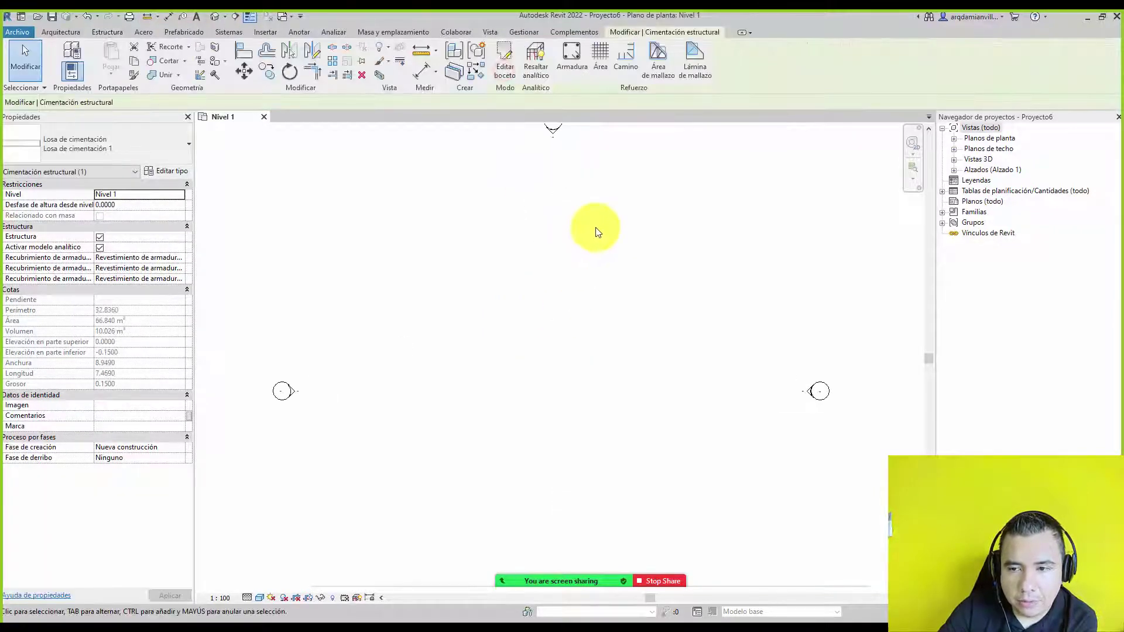
- Check the slab in the 3D, Este elevation and Planimetría general views, then return to Nivel 1
left_click(985, 169)
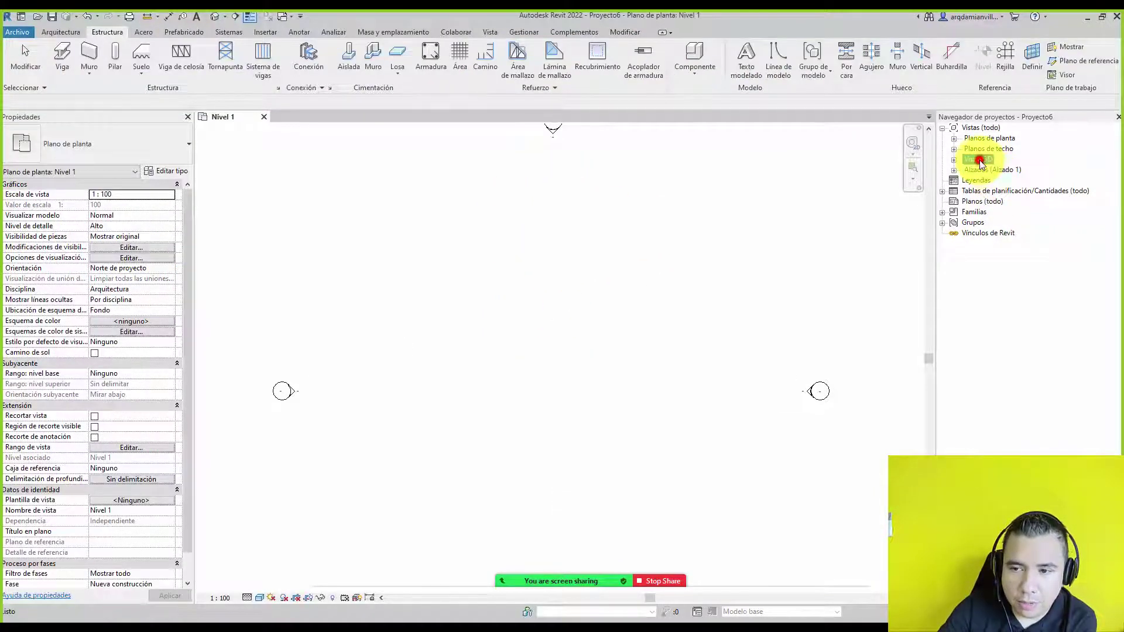
double_click(978, 159)
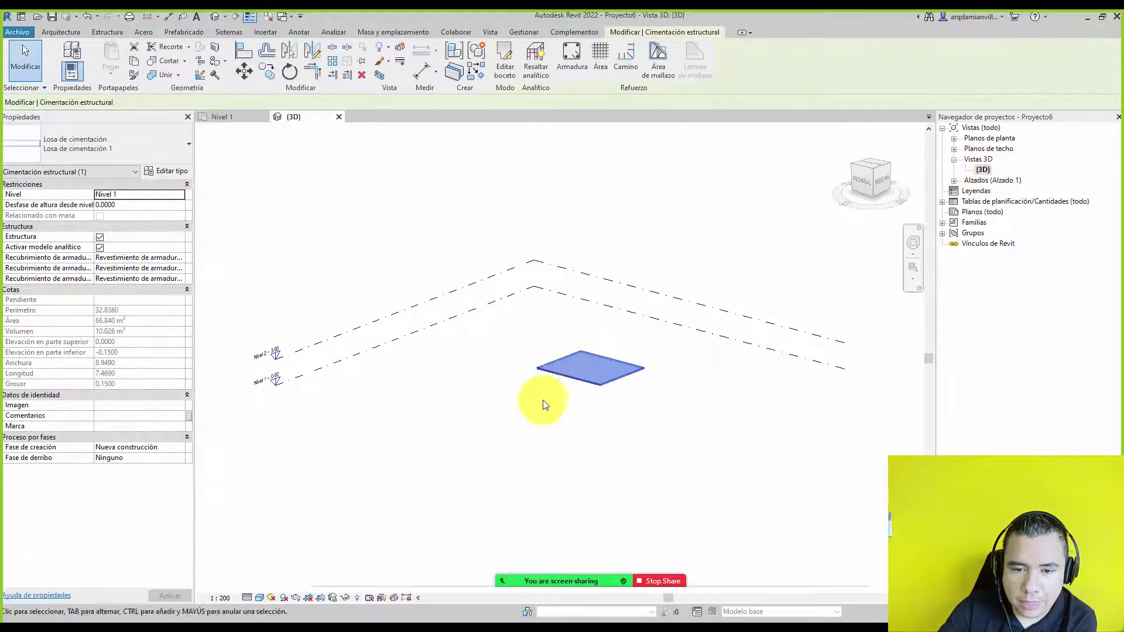
scroll(545, 404, "up", 4)
left_click(951, 181)
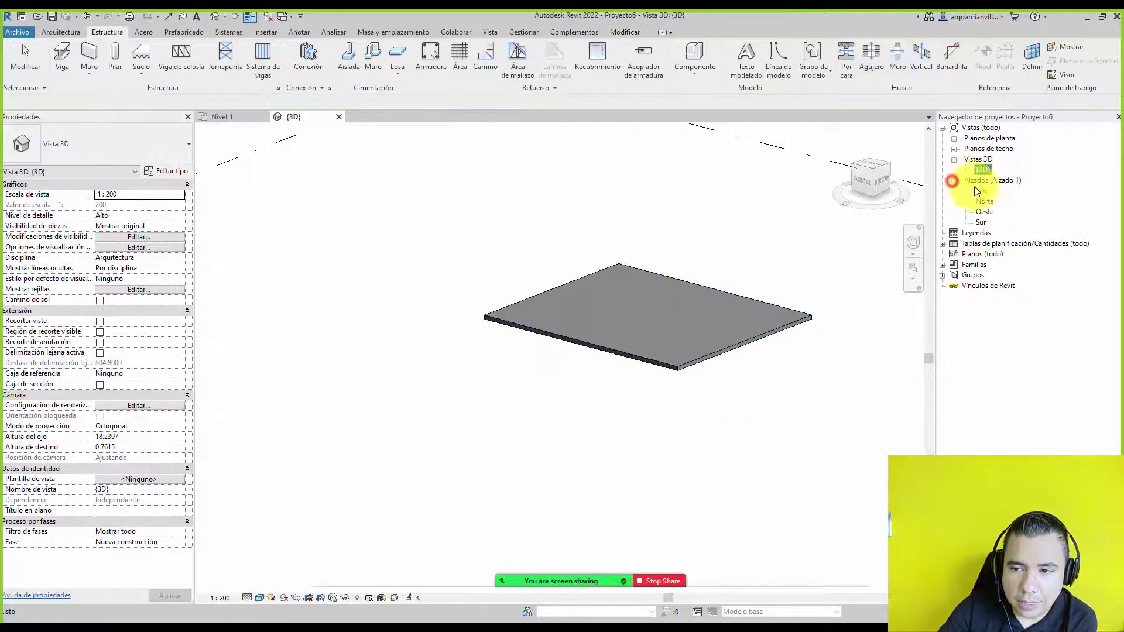
double_click(981, 190)
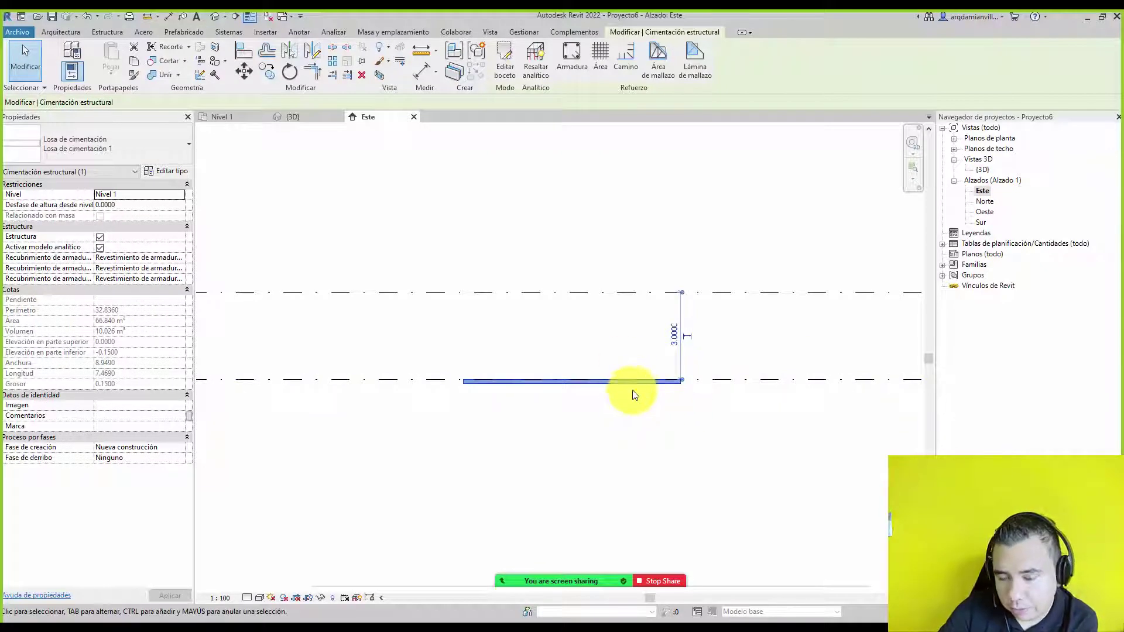
left_click(954, 139)
double_click(999, 168)
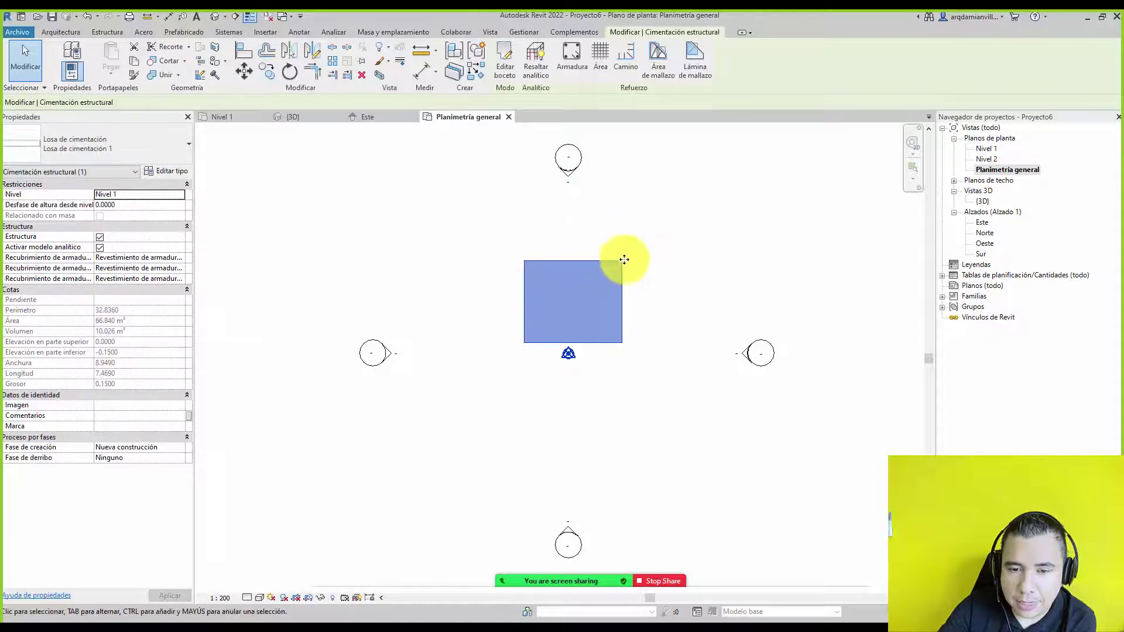
scroll(621, 258, "up", 2)
left_click(671, 254)
double_click(985, 149)
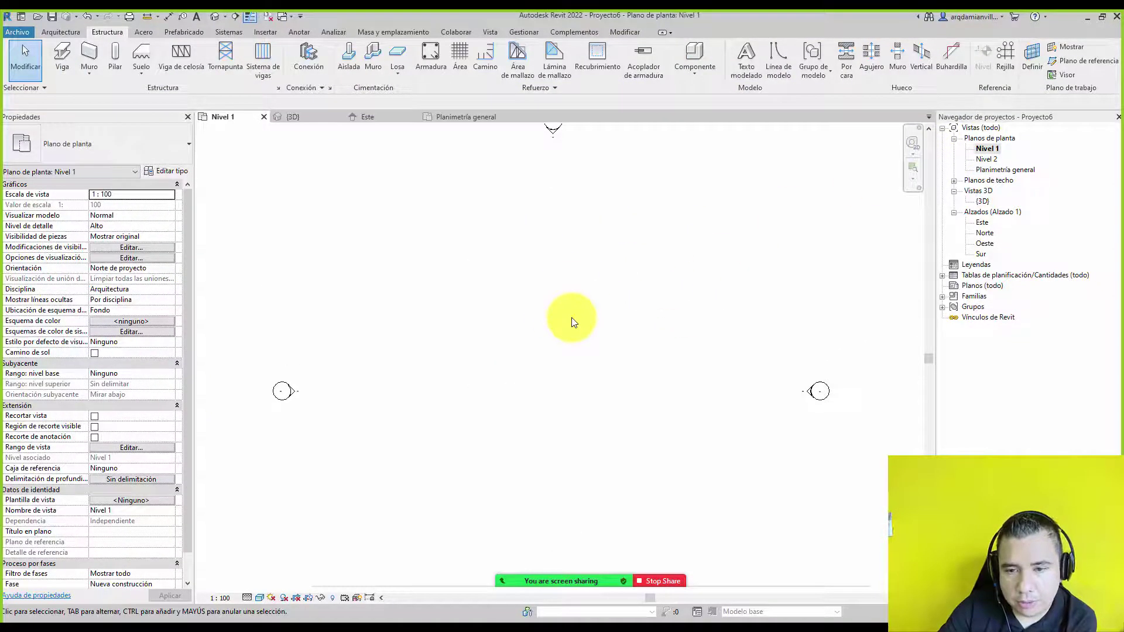
- Set Nivel 1's view range bottom and view depth offsets to -0.20 so the slab shows in plan
left_click(434, 457)
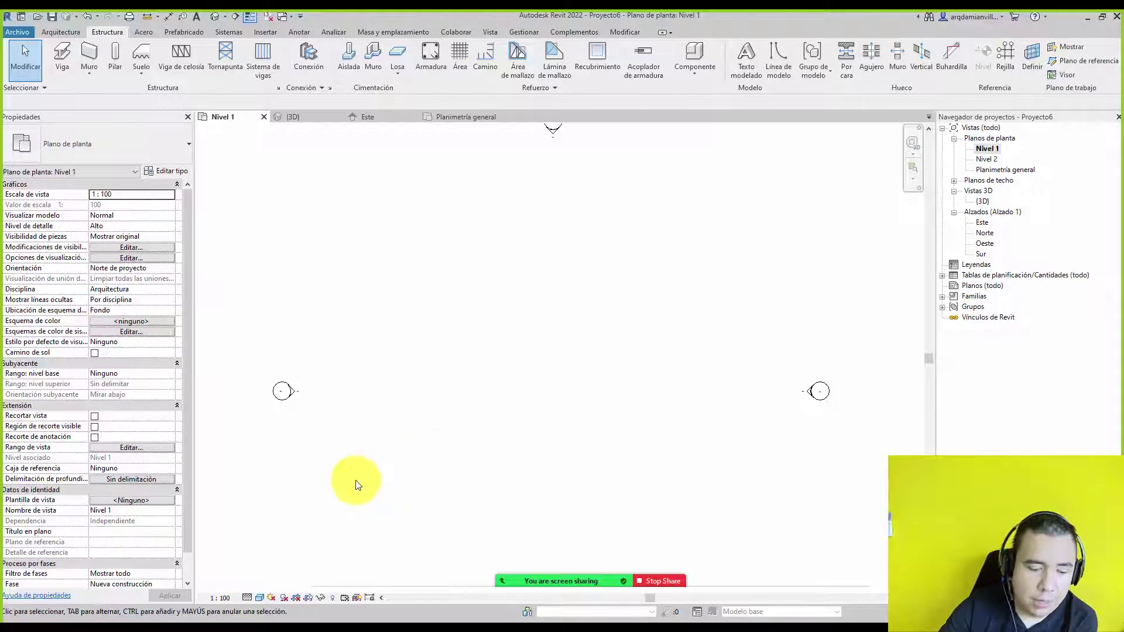
key("v")
key("r")
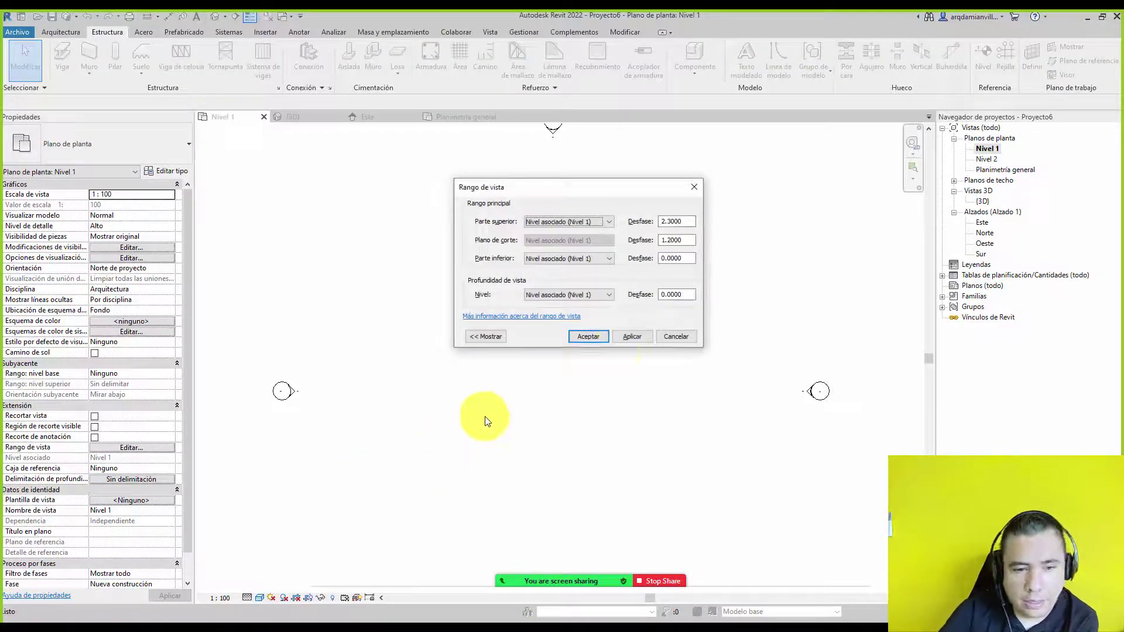
left_click(667, 334)
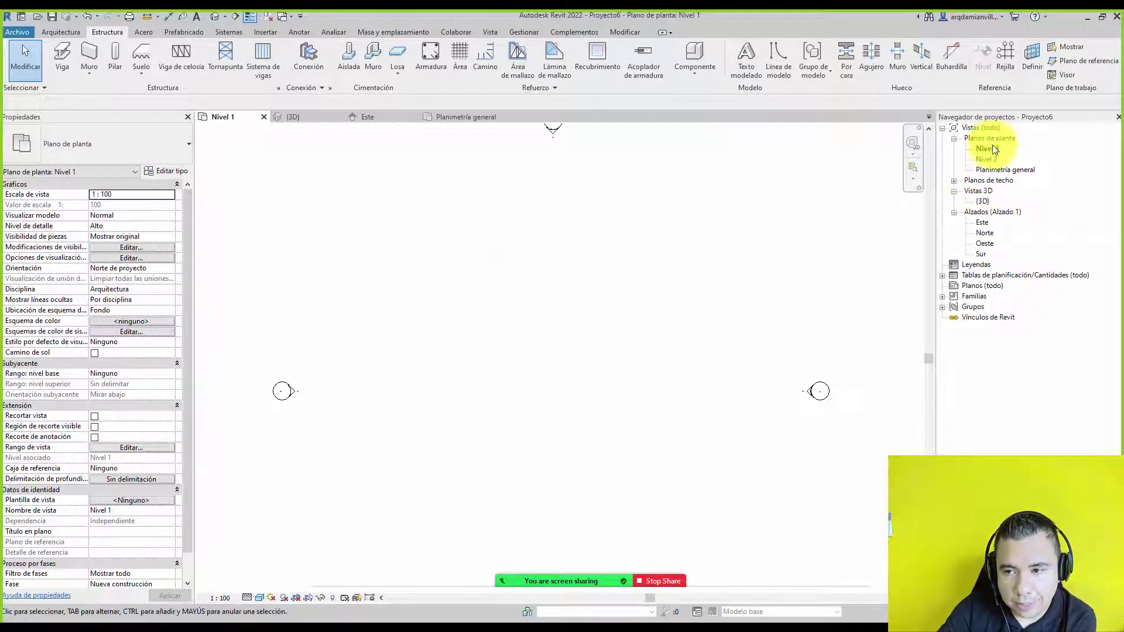
left_click(136, 447)
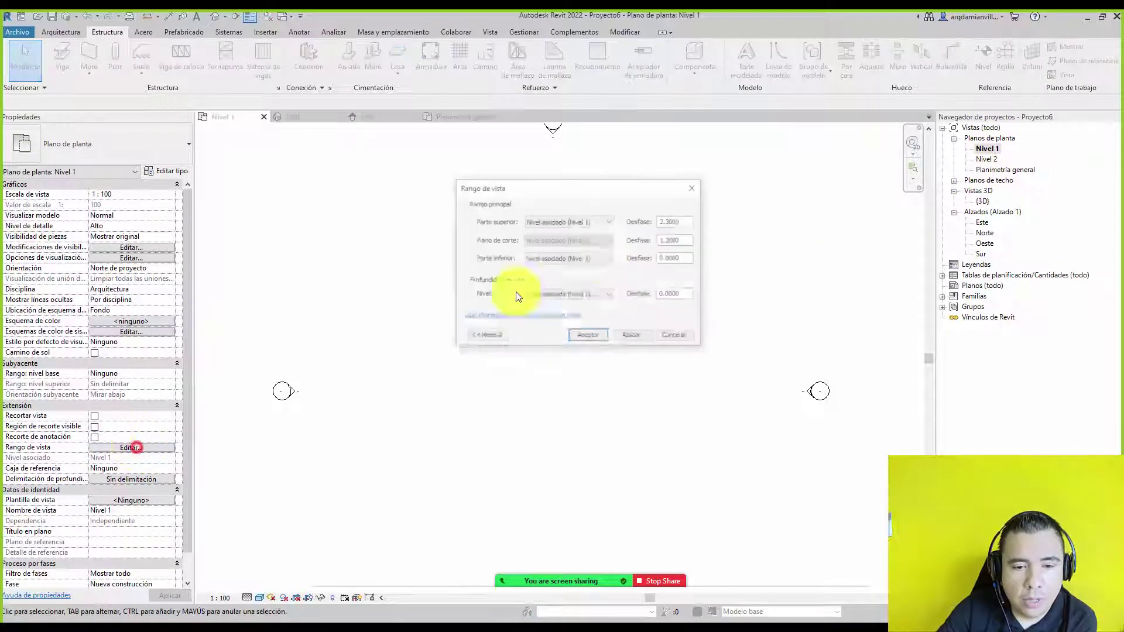
left_click(686, 257)
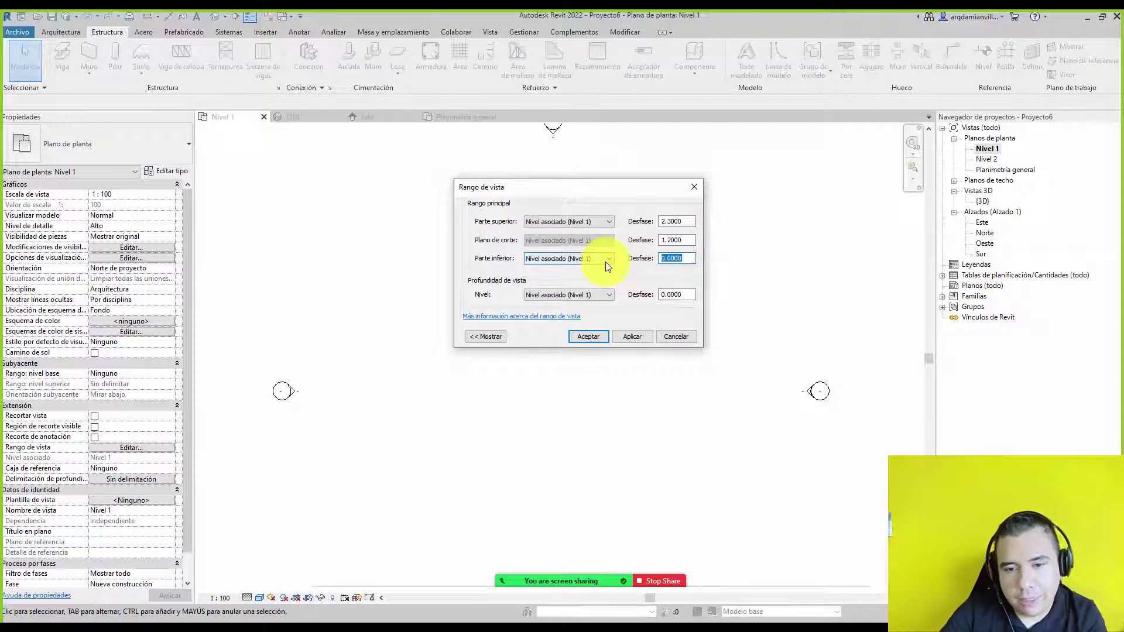
type("-")
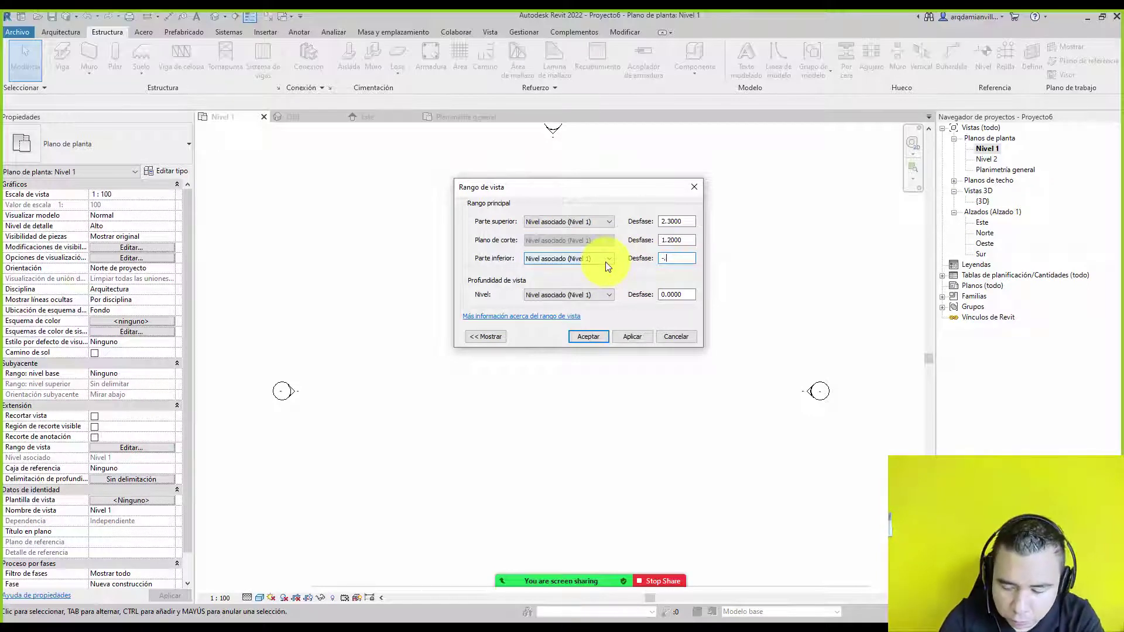
type(".20")
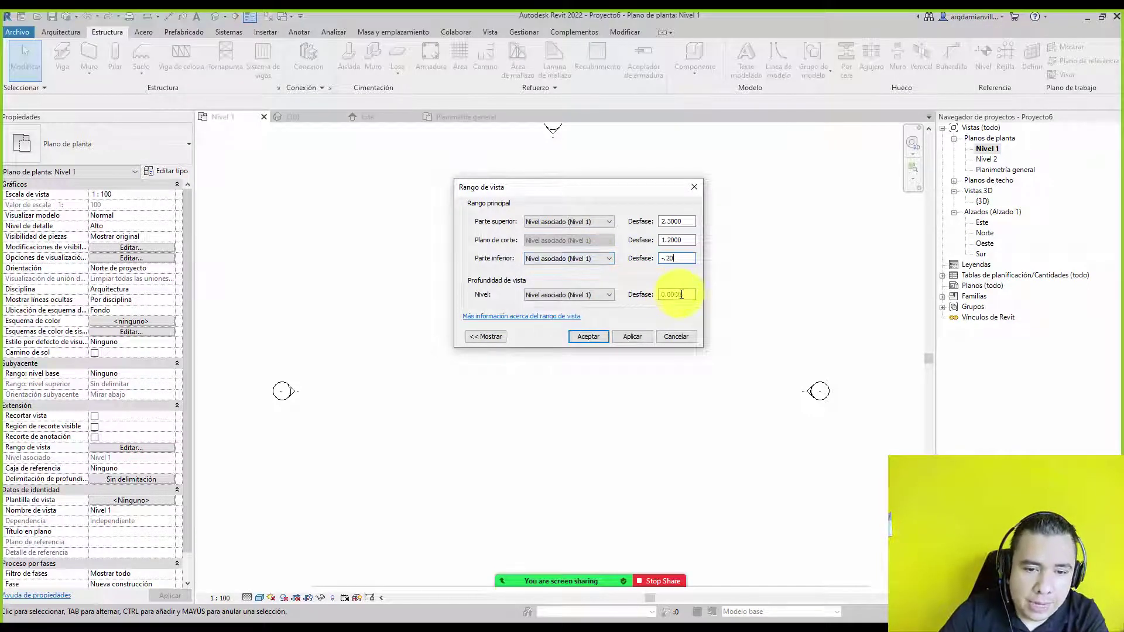
left_click(684, 295)
type("-")
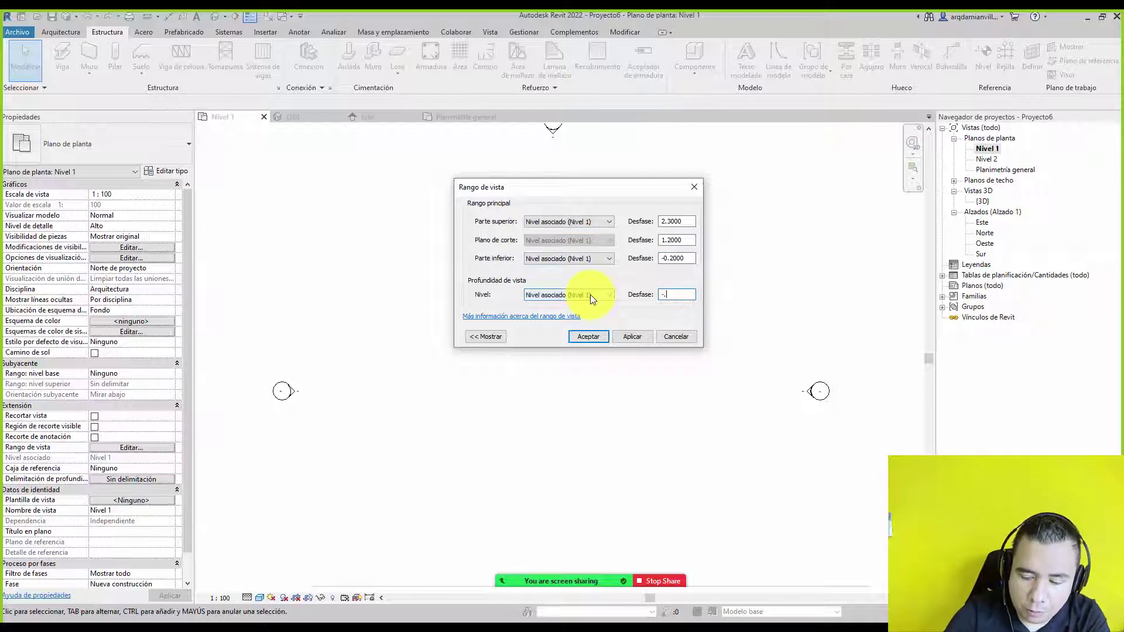
type(".20")
left_click(633, 336)
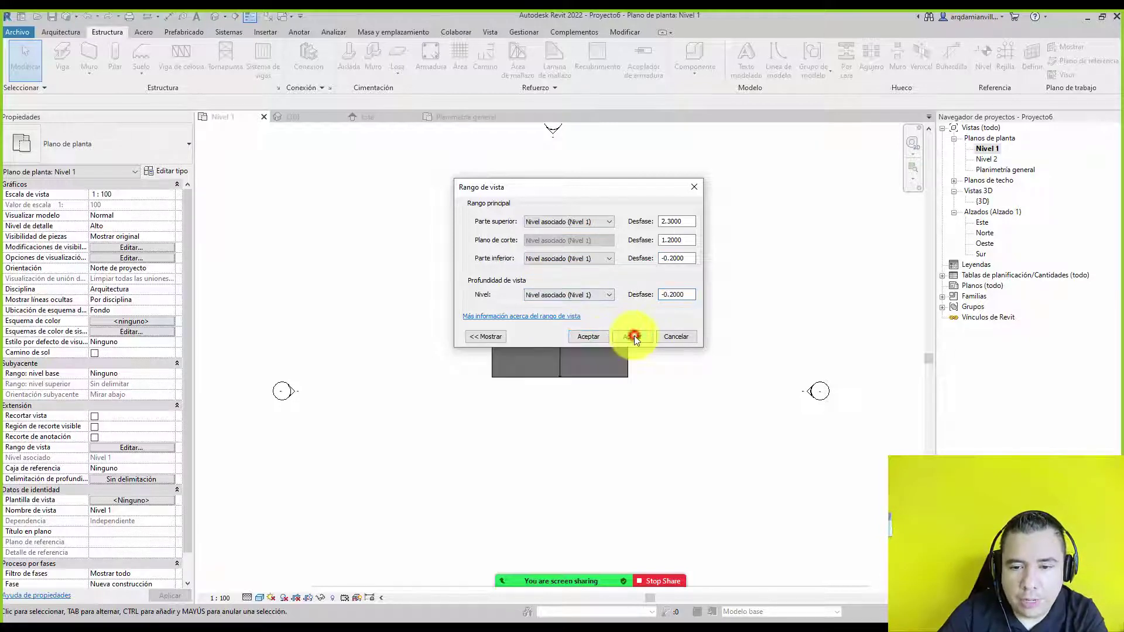
left_click(593, 338)
scroll(525, 321, "up", 3)
scroll(552, 255, "up", 2)
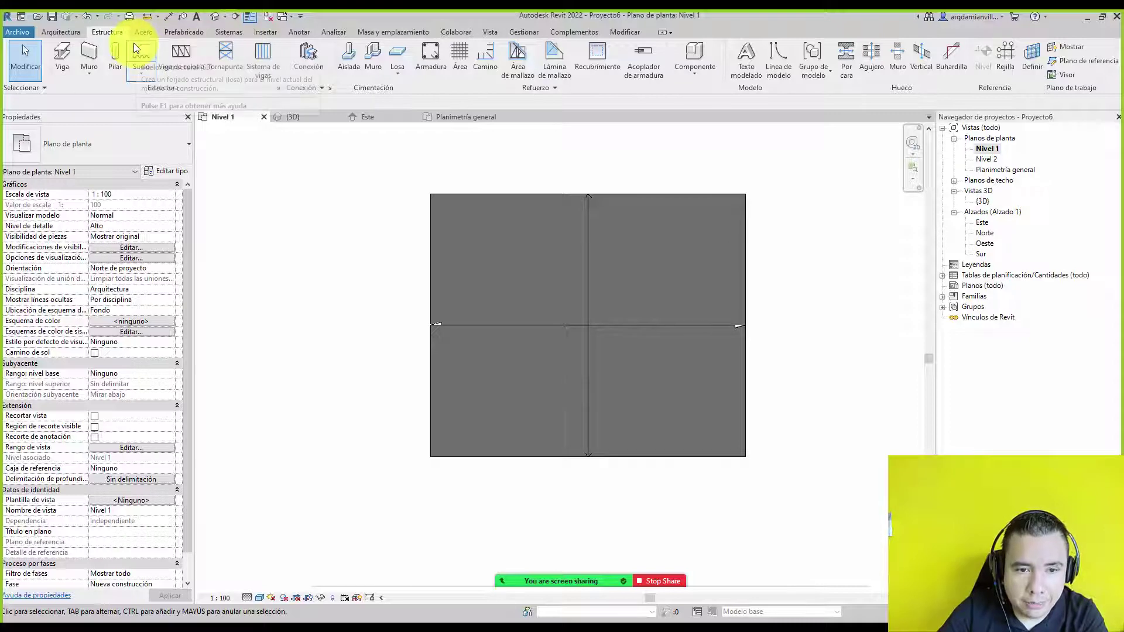
left_click(437, 214)
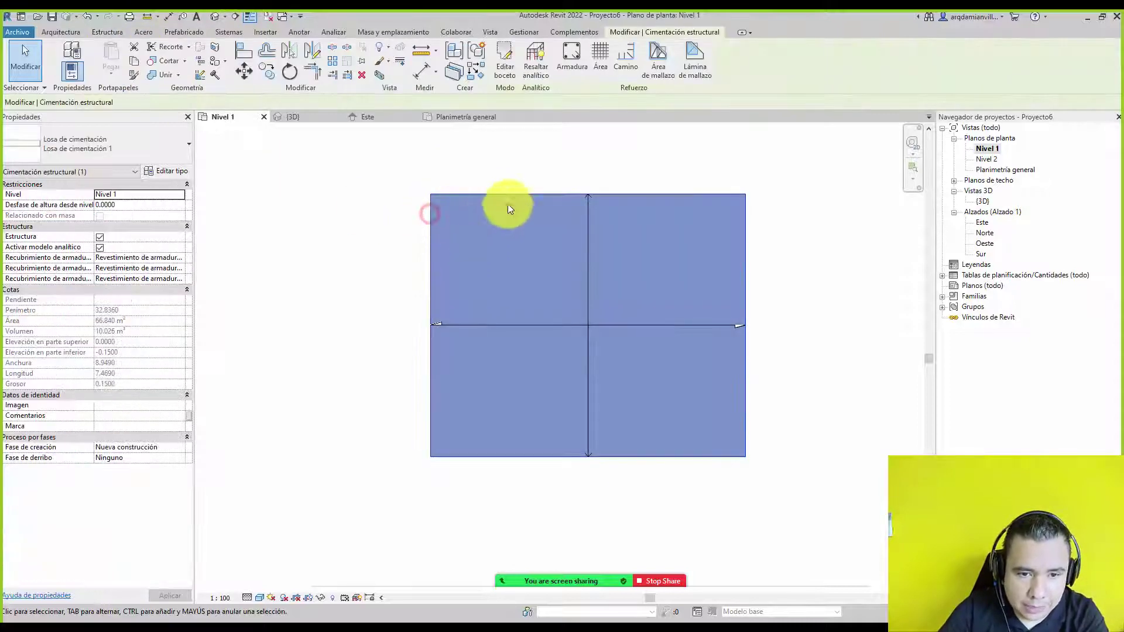
left_click(100, 237)
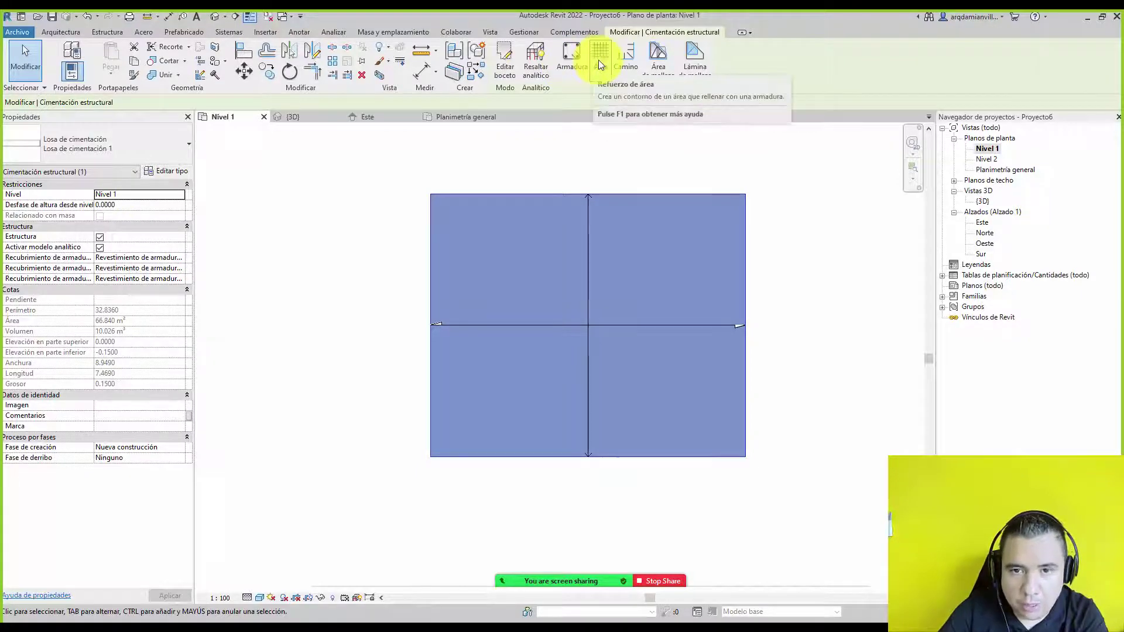
left_click(172, 171)
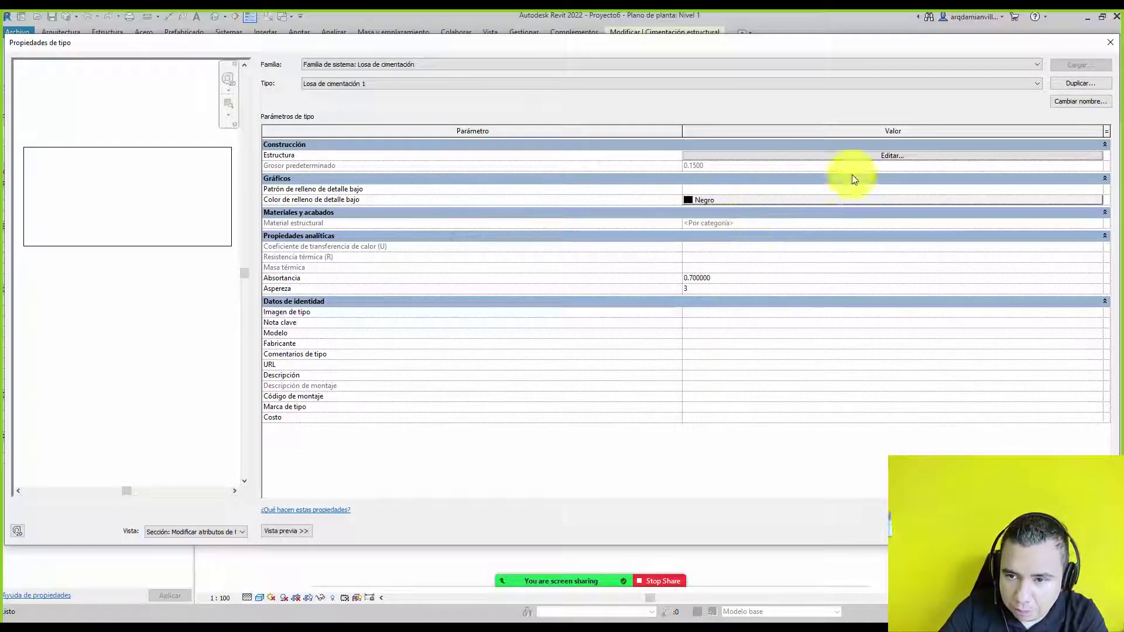
left_click(875, 156)
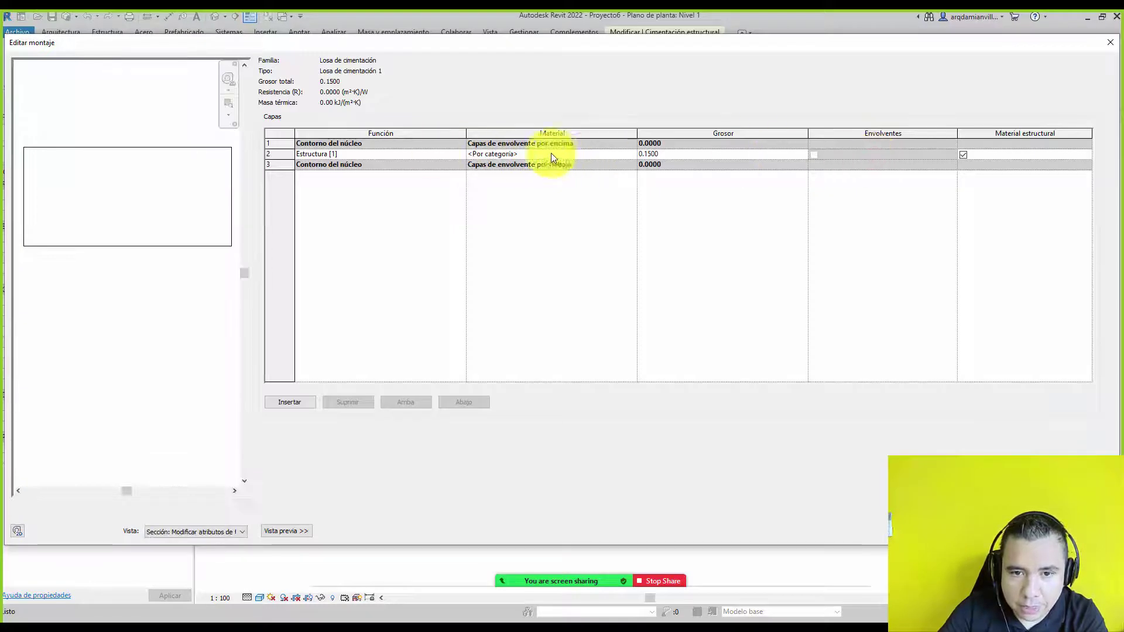
left_click(620, 155)
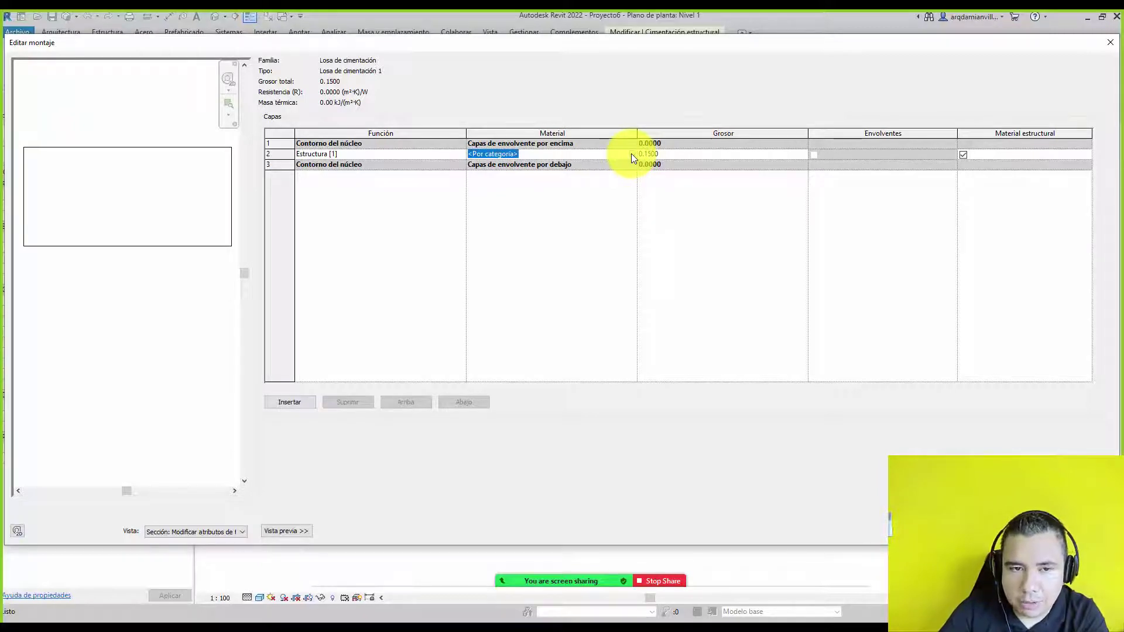
key("Return")
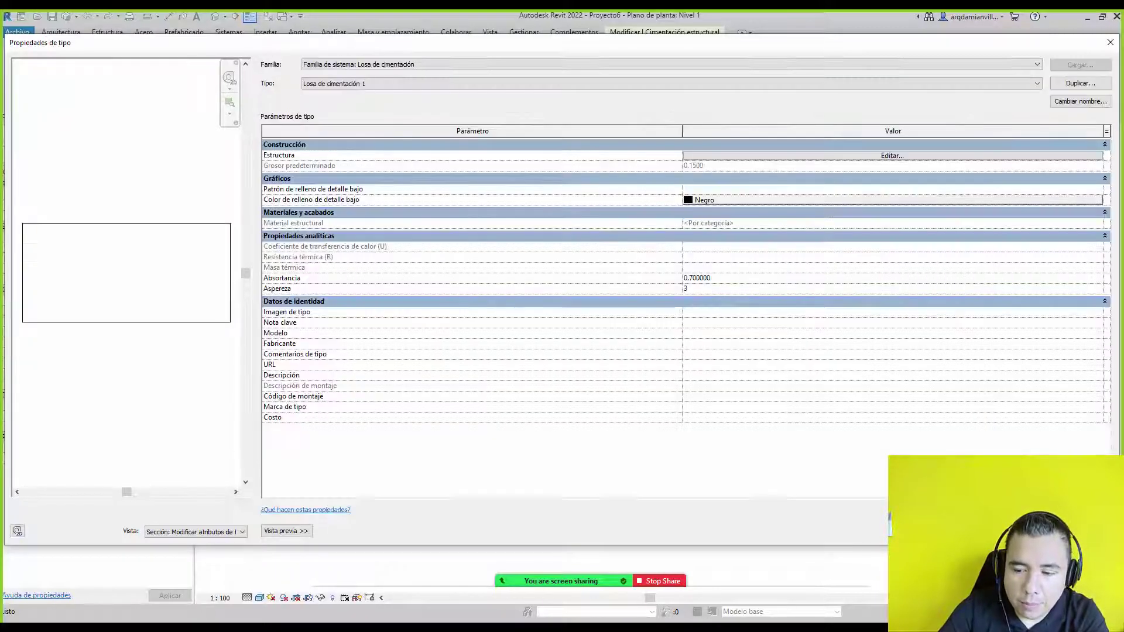
key("Return")
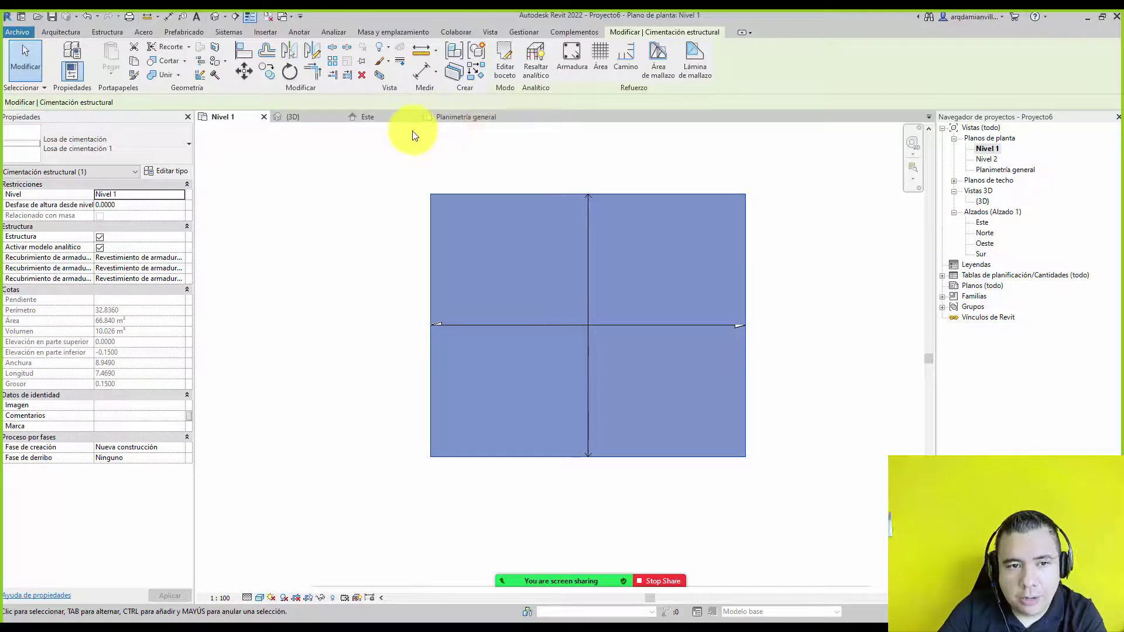
left_click(107, 31)
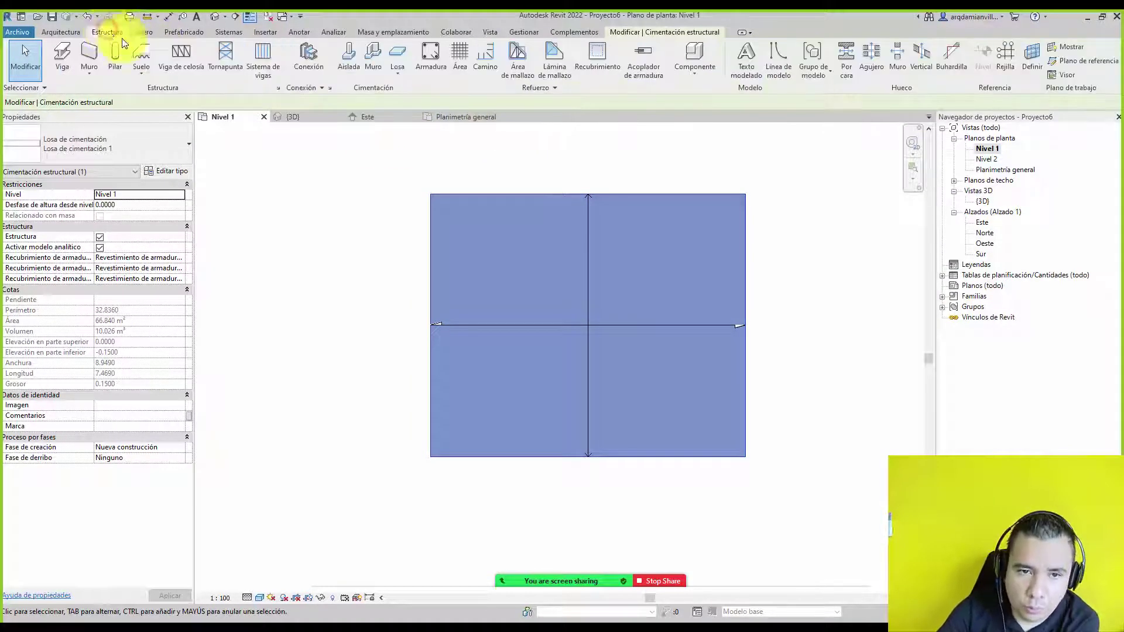
- Add Floor: Slab Edge along the slab's left, top, right and bottom sides
left_click(399, 75)
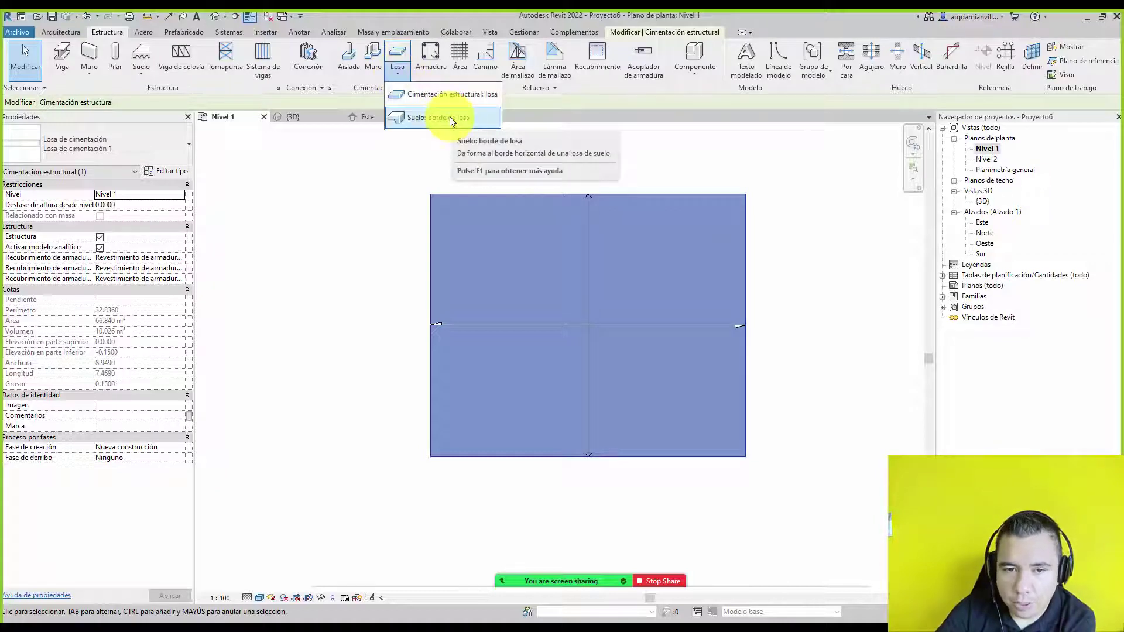
mouse_move(439, 117)
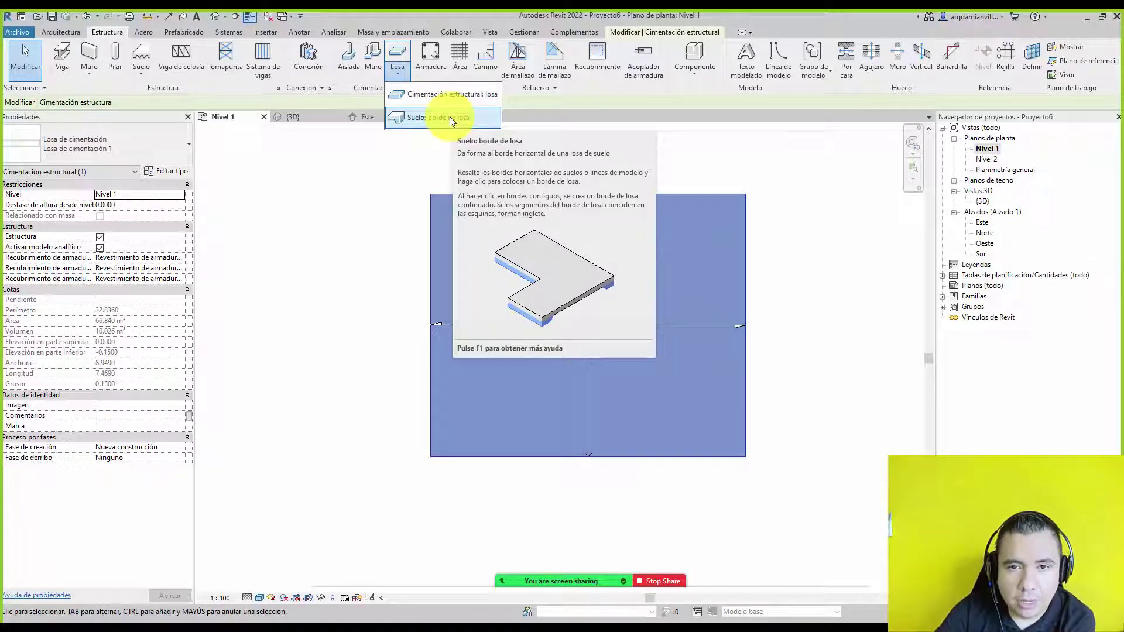
left_click(449, 117)
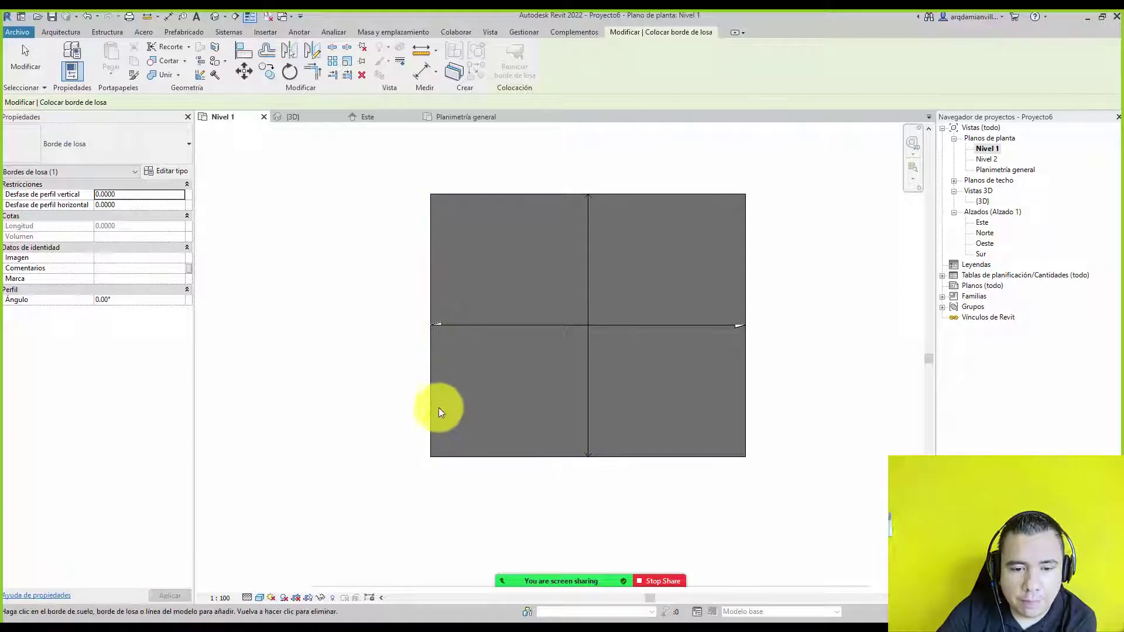
left_click(430, 254)
left_click(520, 193)
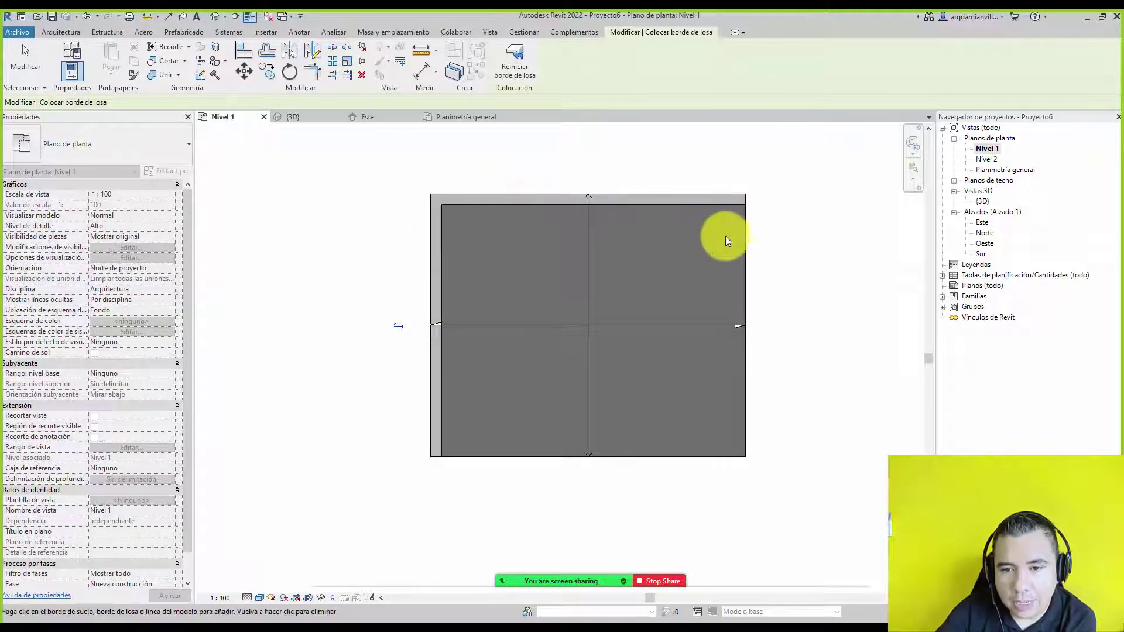
left_click(743, 236)
left_click(669, 456)
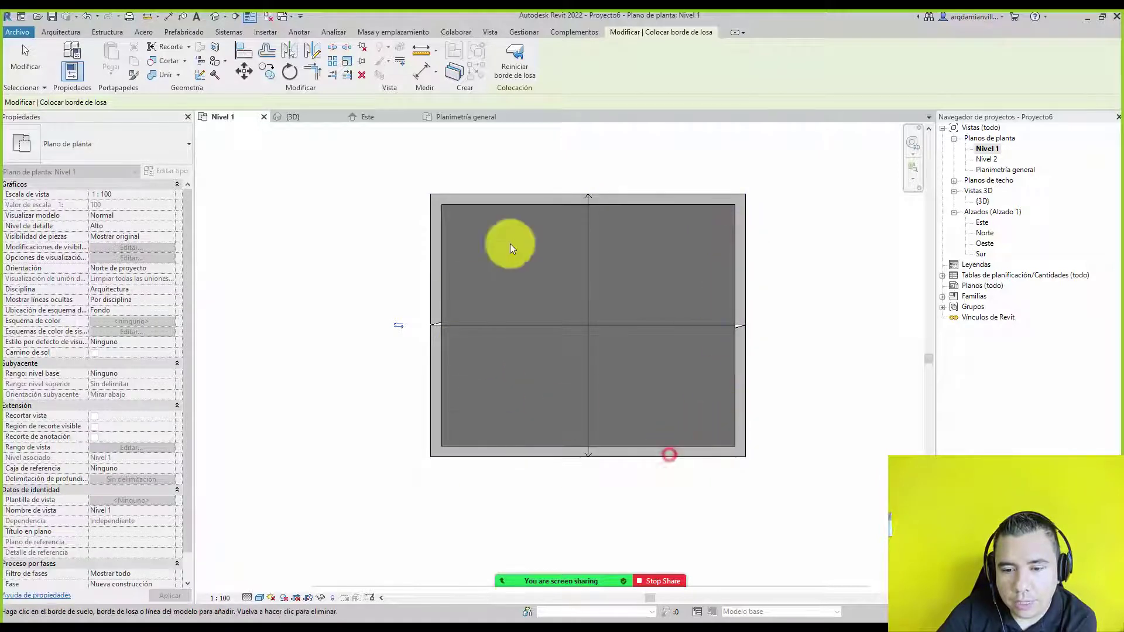
- Orbit the {3D} view around the slab to inspect the new slab edges
double_click(983, 201)
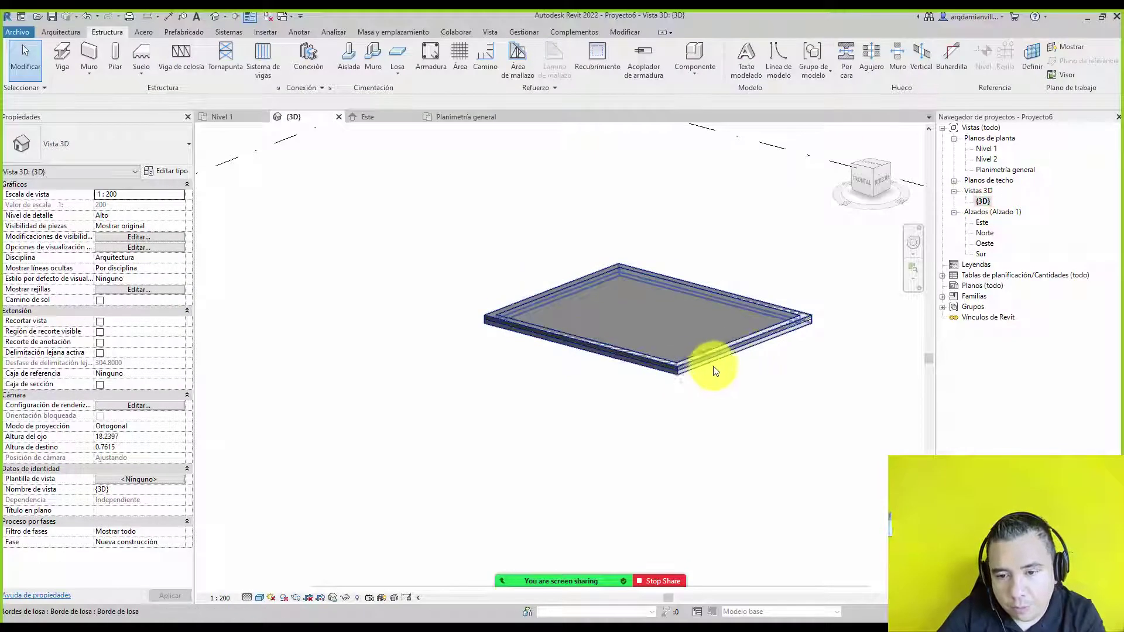
mouse_move(727, 346)
middle_mouse_down("shift")
mouse_move(451, 371)
mouse_move(385, 329)
middle_mouse_up("shift")
scroll(494, 394, "up", 4)
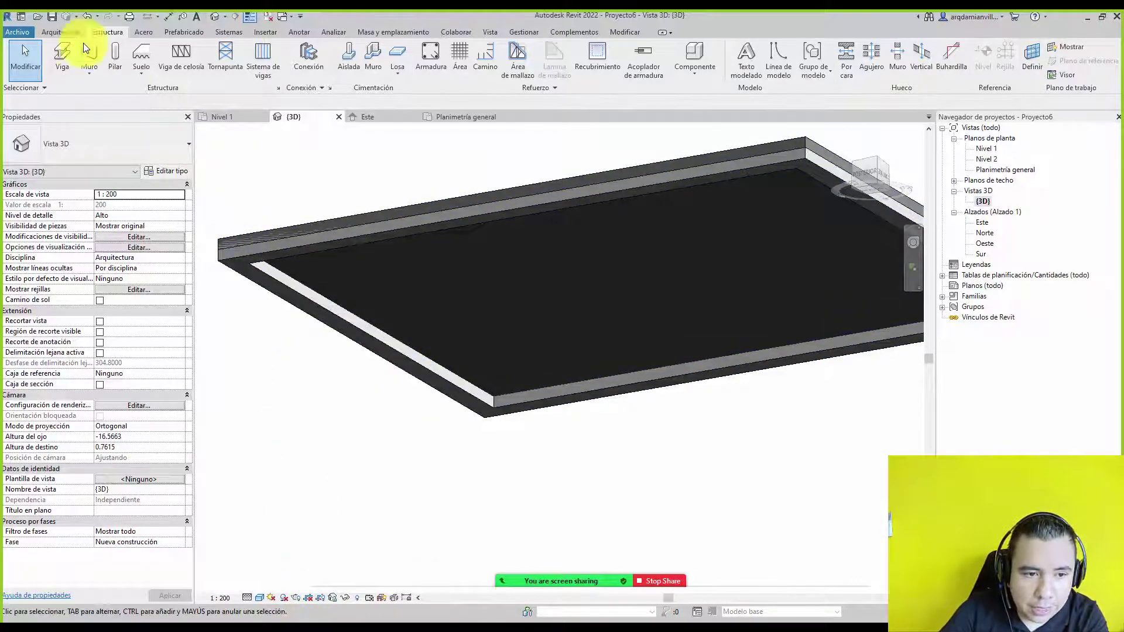
left_click(329, 241)
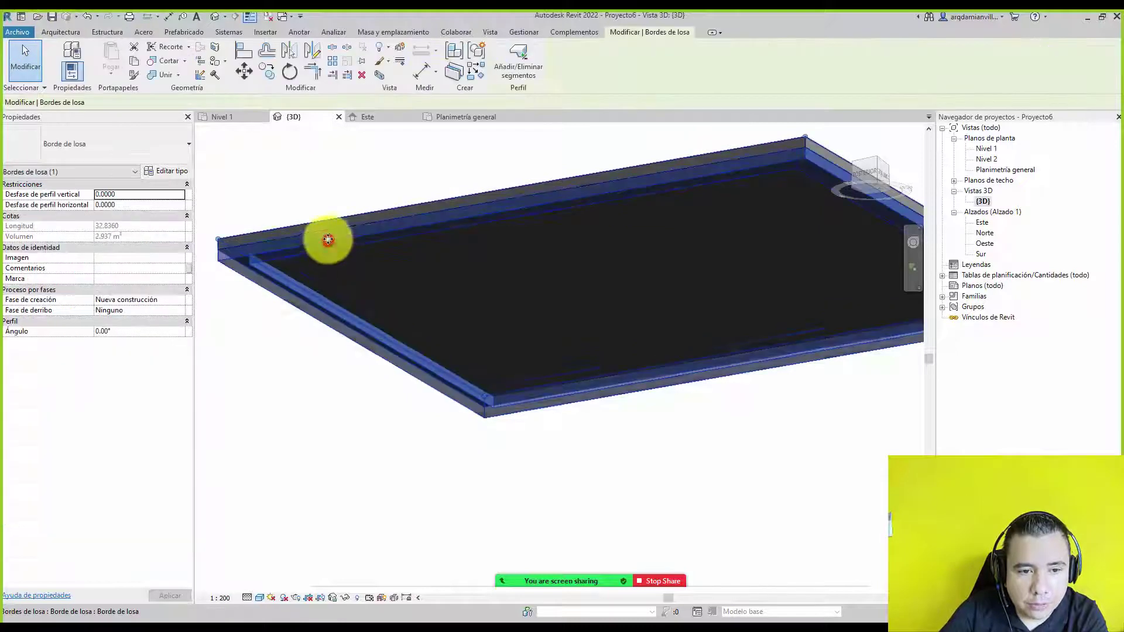
middle_click_drag(302, 247, 445, 358, "shift")
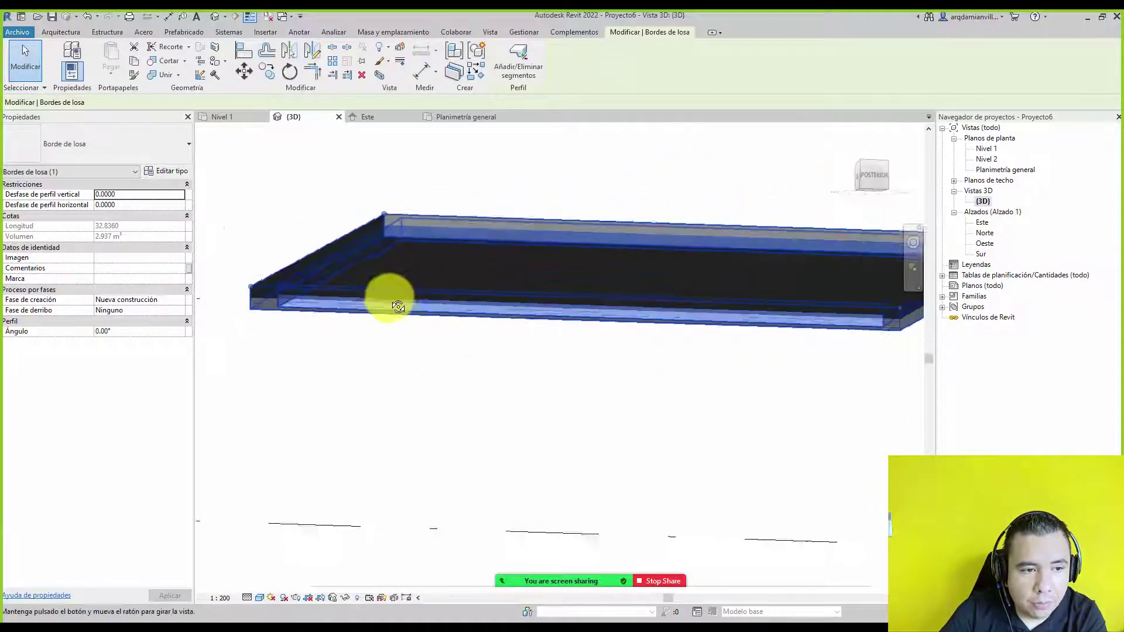
middle_click_drag(445, 358, 345, 386, "shift")
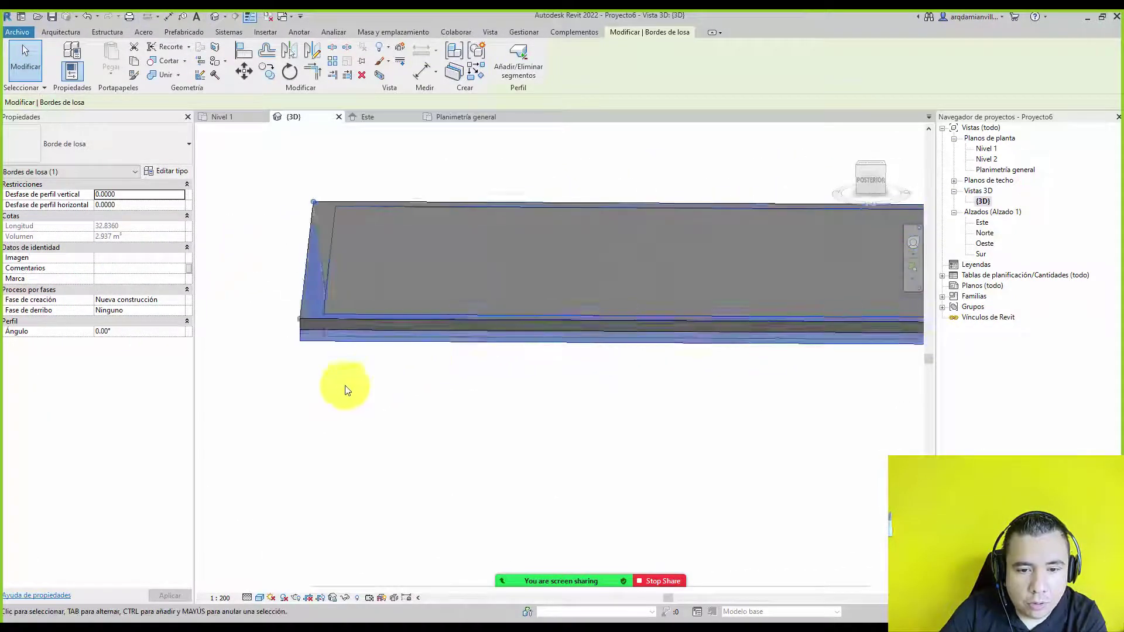
left_click(341, 386)
- Check the foundation slab's 0.1500 height offset from Nivel 1 in Properties
left_click(328, 329)
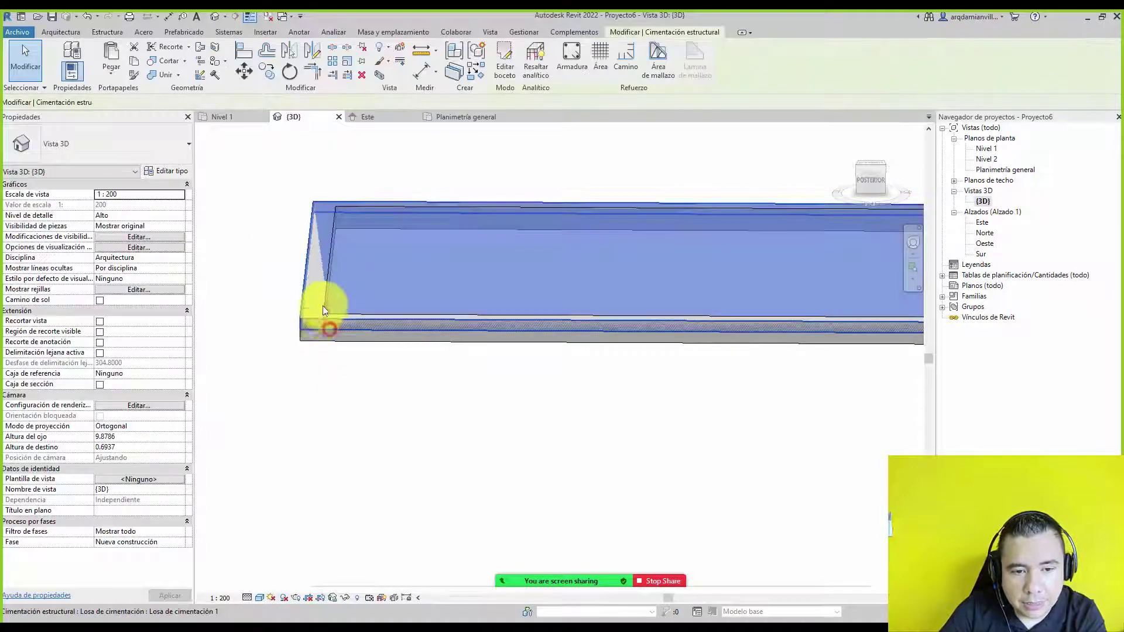
left_click(128, 206)
type("0.1500")
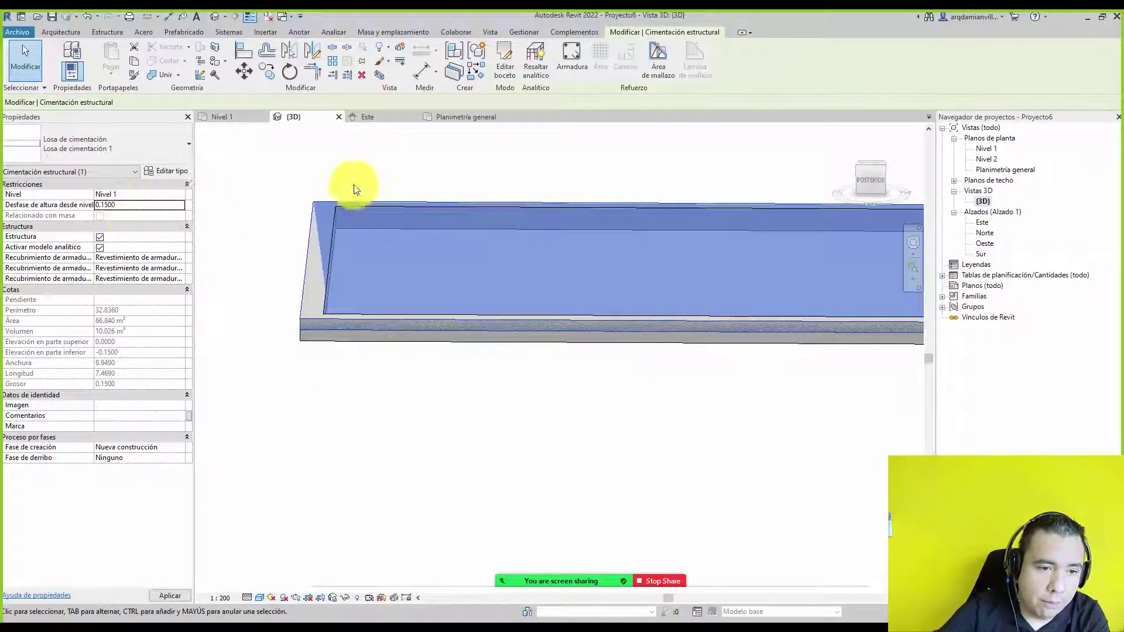
key("Escape")
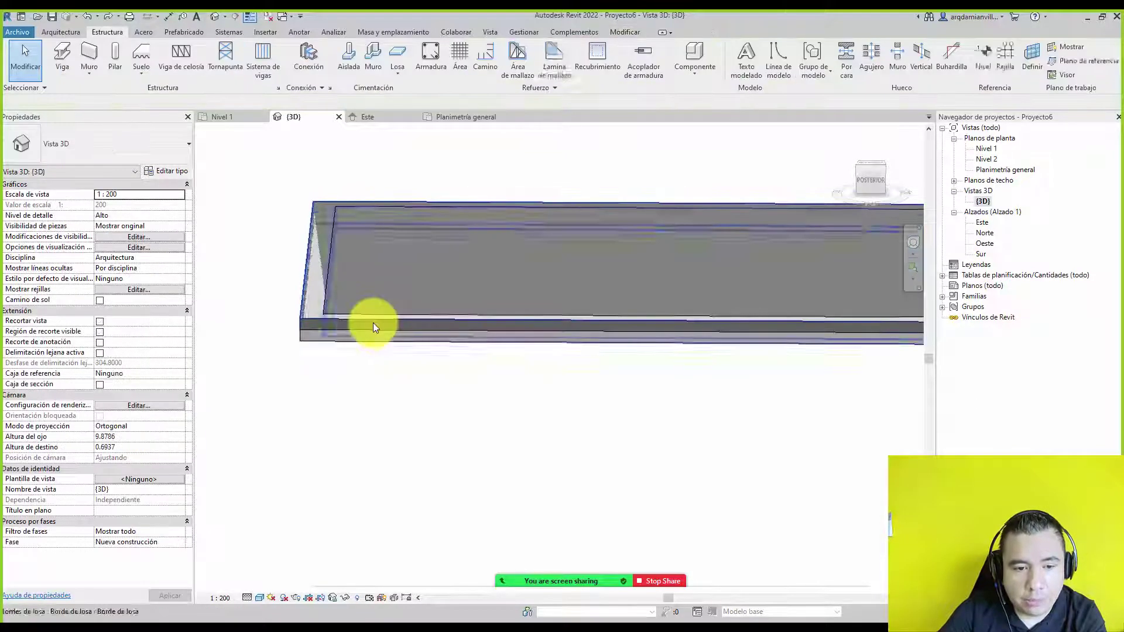
scroll(423, 293, "down", 2)
middle_click_drag(423, 293, 452, 321, "shift")
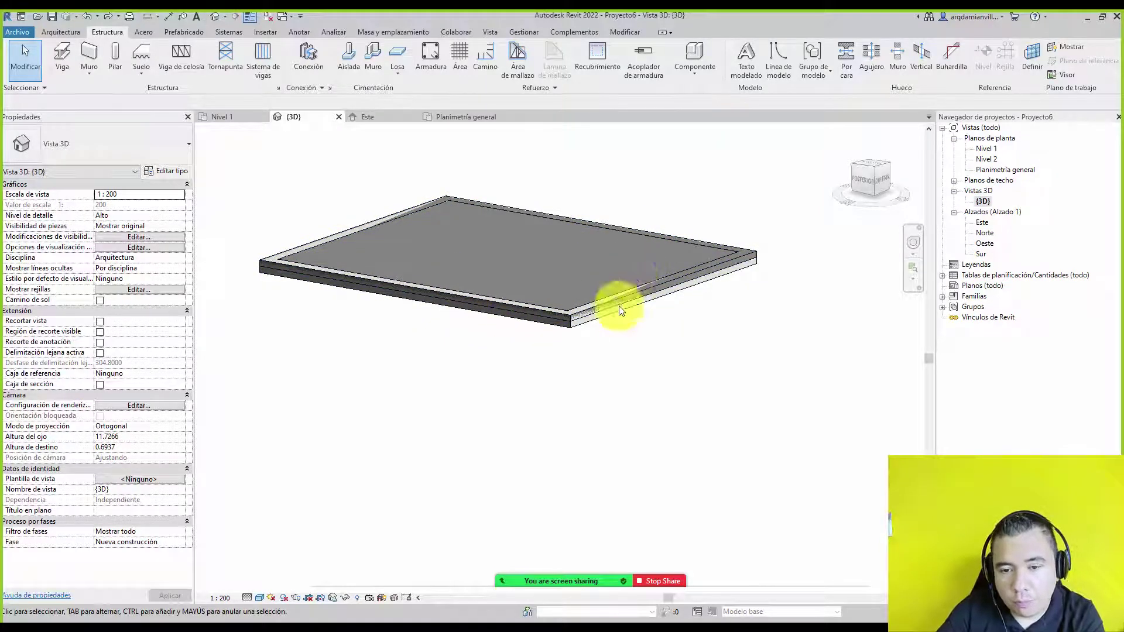
- Give the slab edge a -0.1500 vertical and 0.0000 horizontal profile offset
left_click(586, 324)
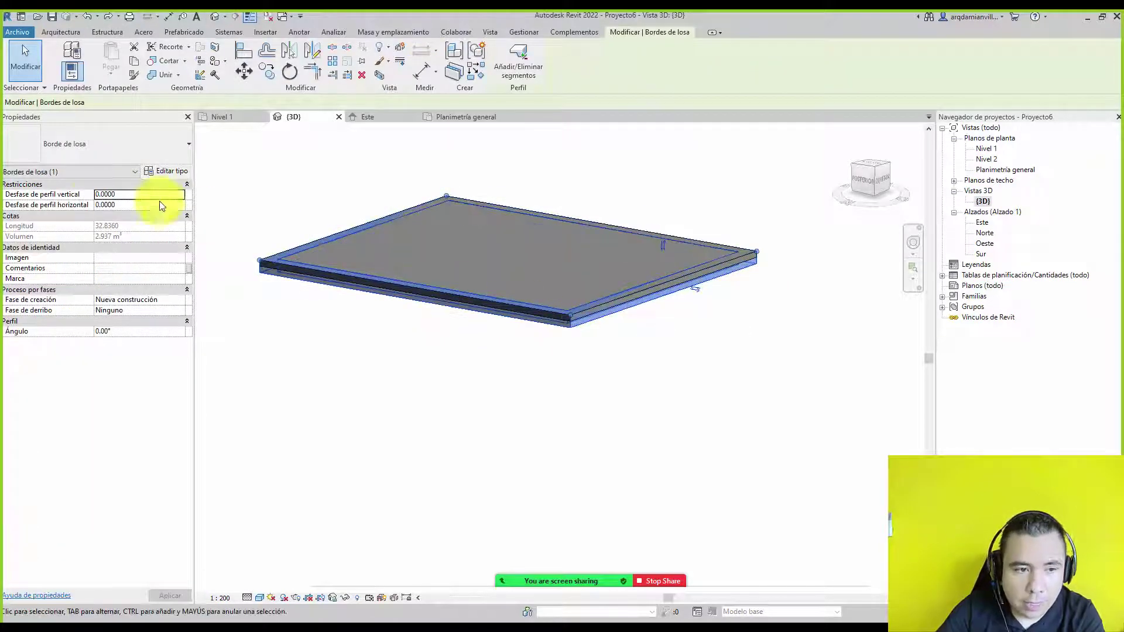
left_click(127, 194)
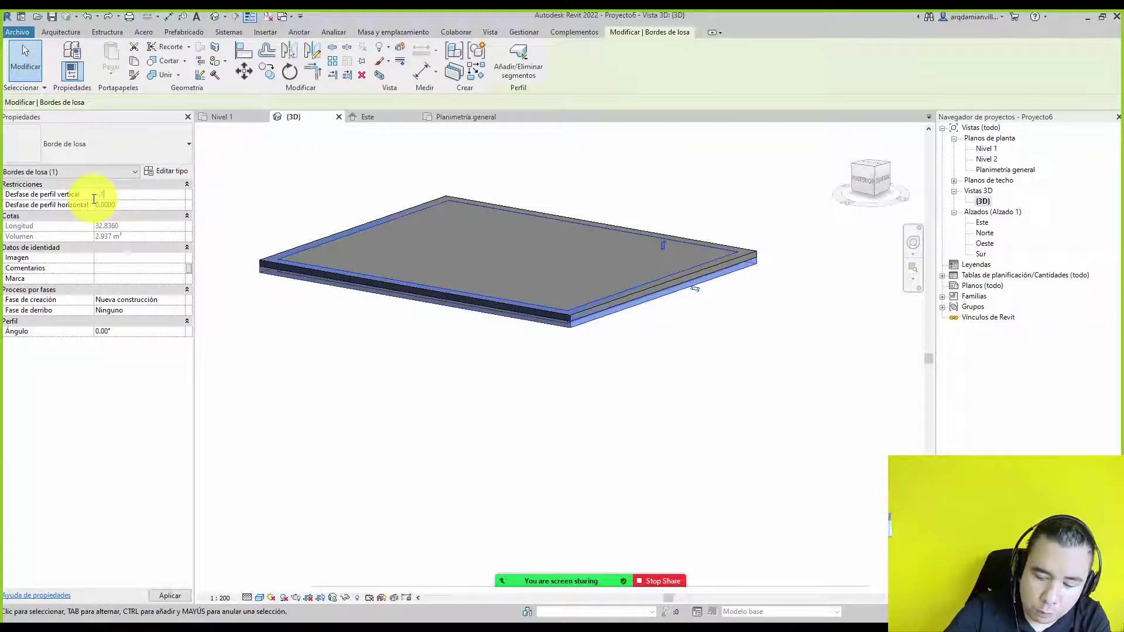
left_click(108, 205)
type("-0.1500")
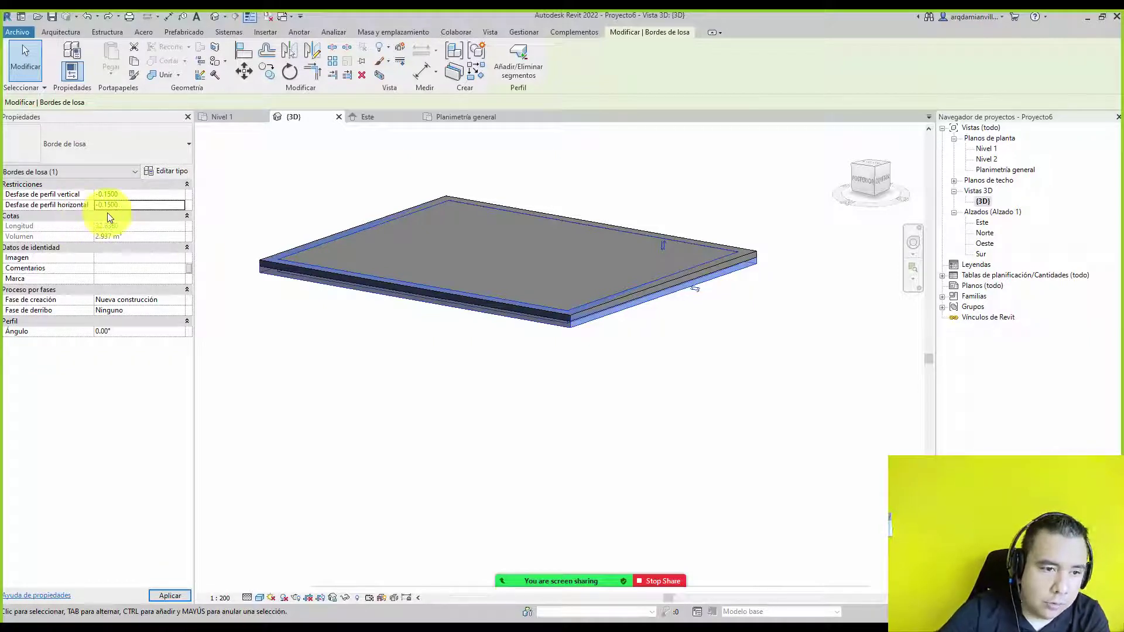
key("Return")
mouse_move(601, 314)
middle_mouse_down("shift")
mouse_move(535, 300)
mouse_move(539, 225)
mouse_move(652, 233)
mouse_move(677, 291)
middle_mouse_up("shift")
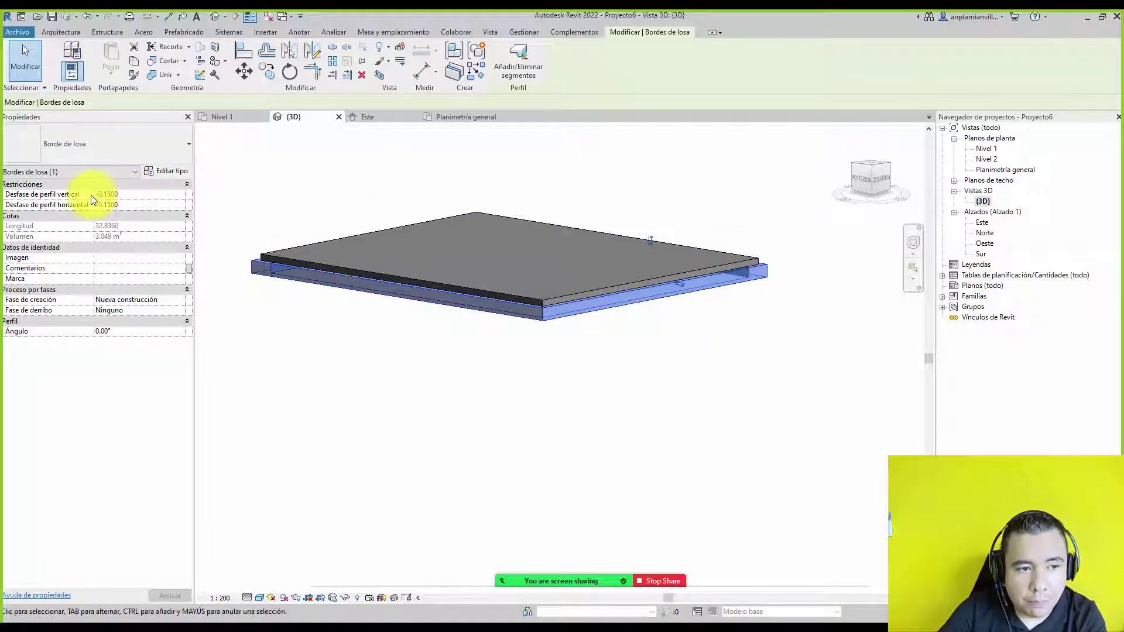
left_click(124, 205)
key("Return")
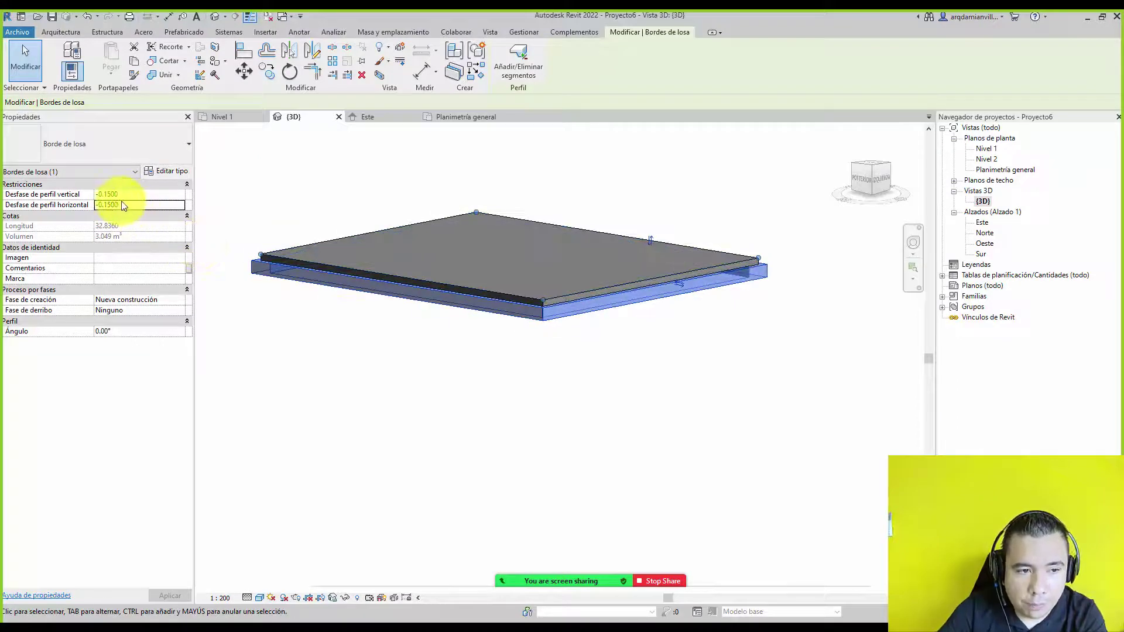
type("0.0000")
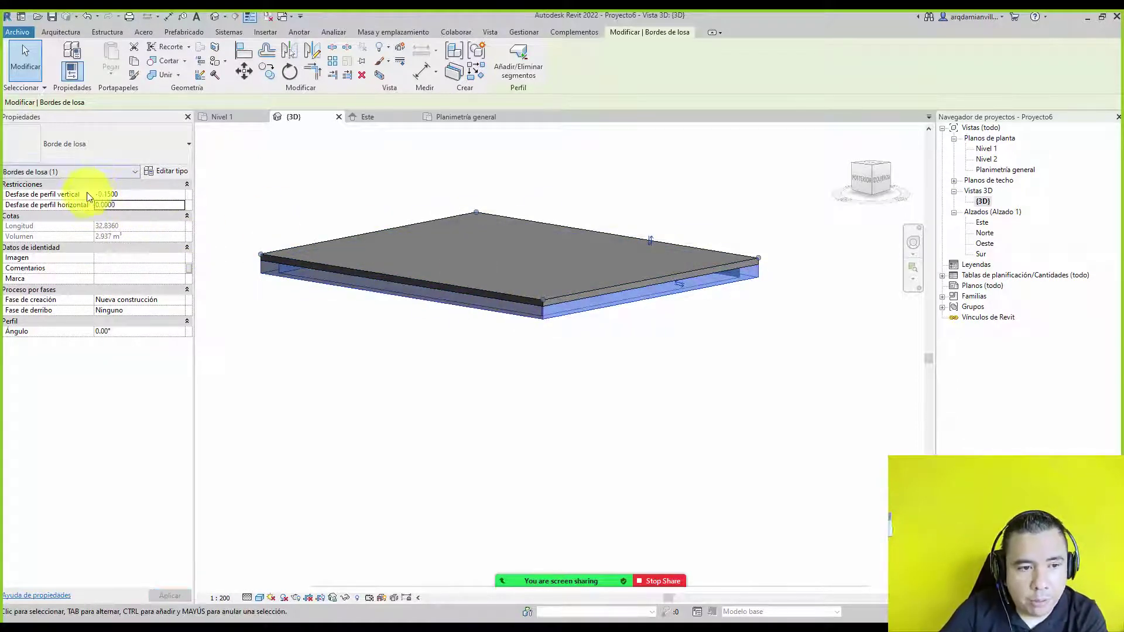
mouse_move(495, 251)
middle_mouse_down("shift")
mouse_move(543, 283)
mouse_move(683, 188)
middle_mouse_up("shift")
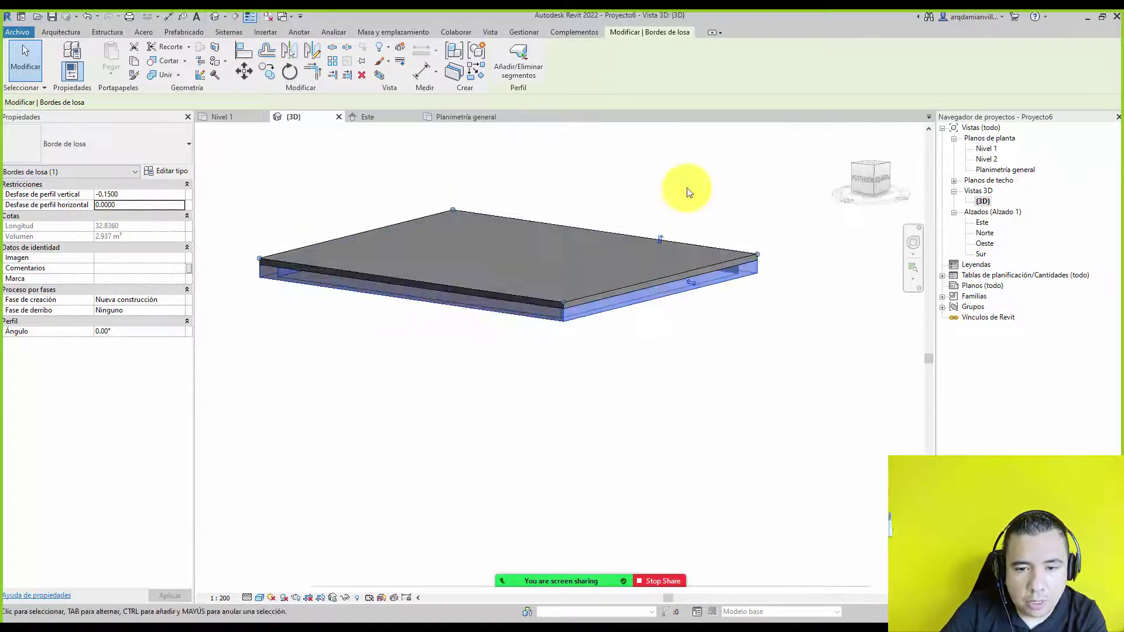
left_click(683, 189)
- Draw a section line across the slab in the Nivel 1 plan
double_click(984, 148)
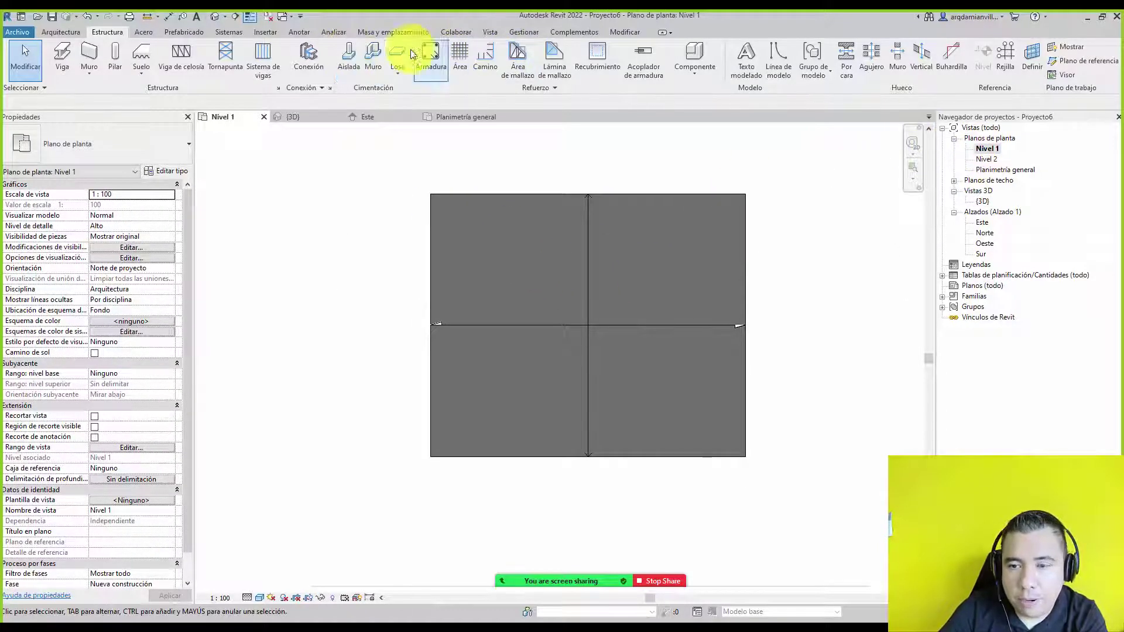
left_click(497, 33)
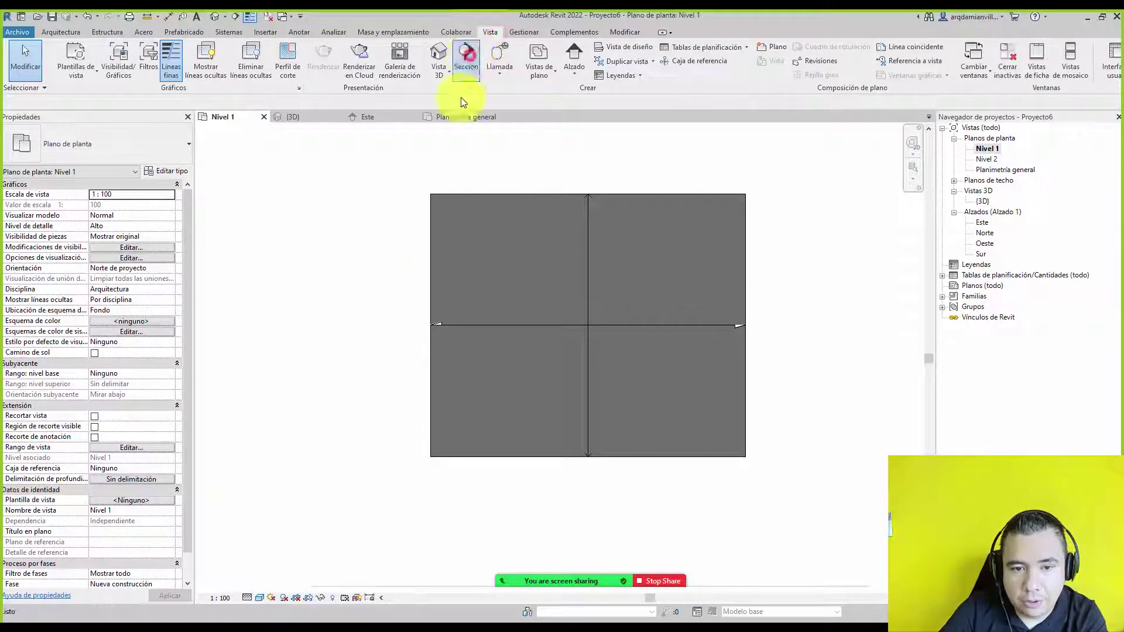
left_click(469, 55)
left_click(392, 269)
left_click(754, 269)
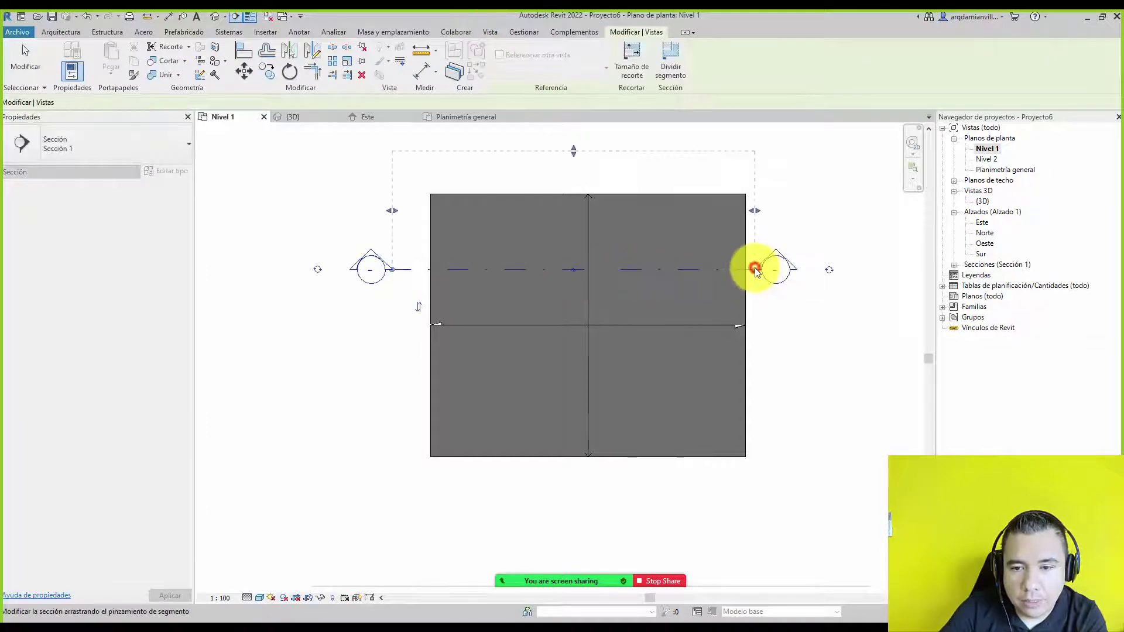
key("Escape")
left_click(986, 265)
- Open Sección 1 and set its detail level to Alto
double_click(986, 264)
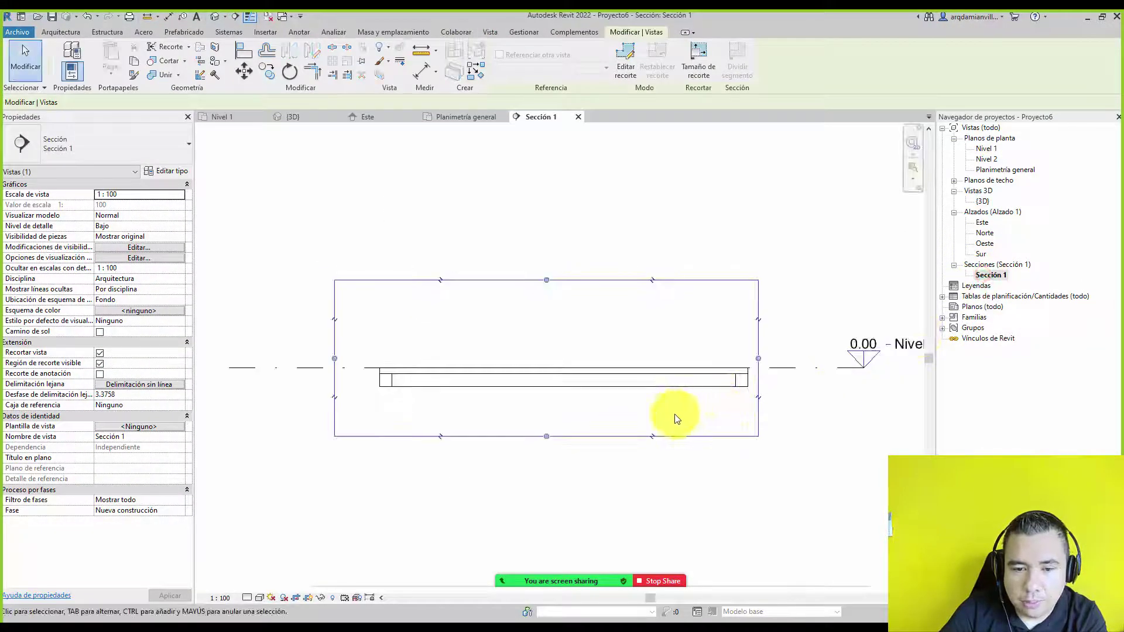
scroll(677, 416, "up", 1)
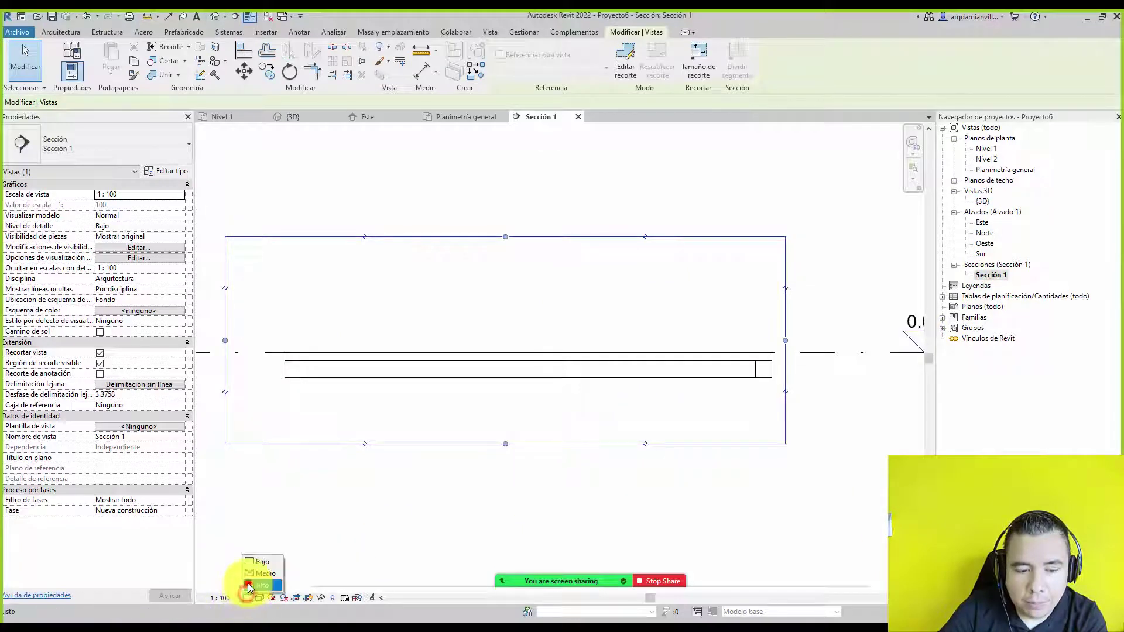
left_click(249, 585)
left_click(281, 572)
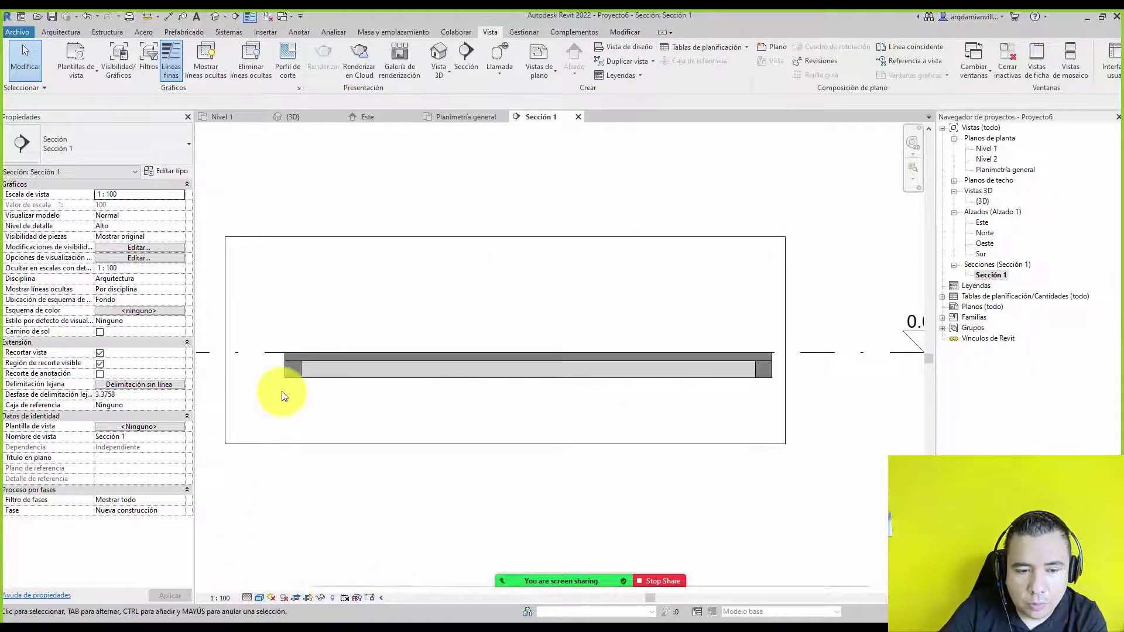
scroll(282, 390, "up", 2)
scroll(283, 339, "up", 2)
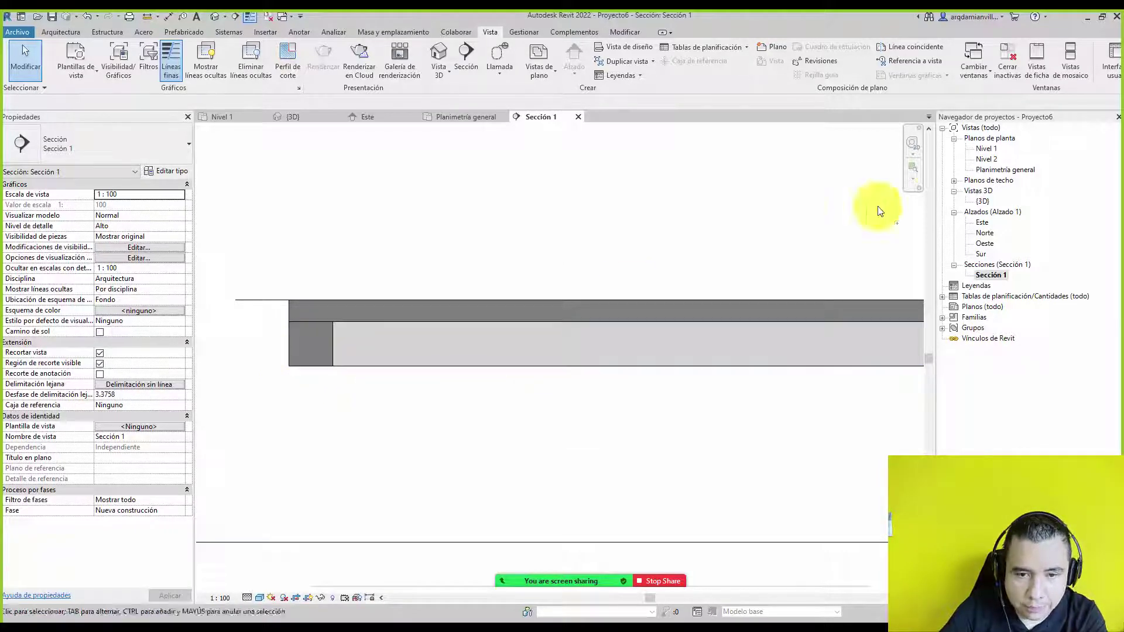
double_click(985, 149)
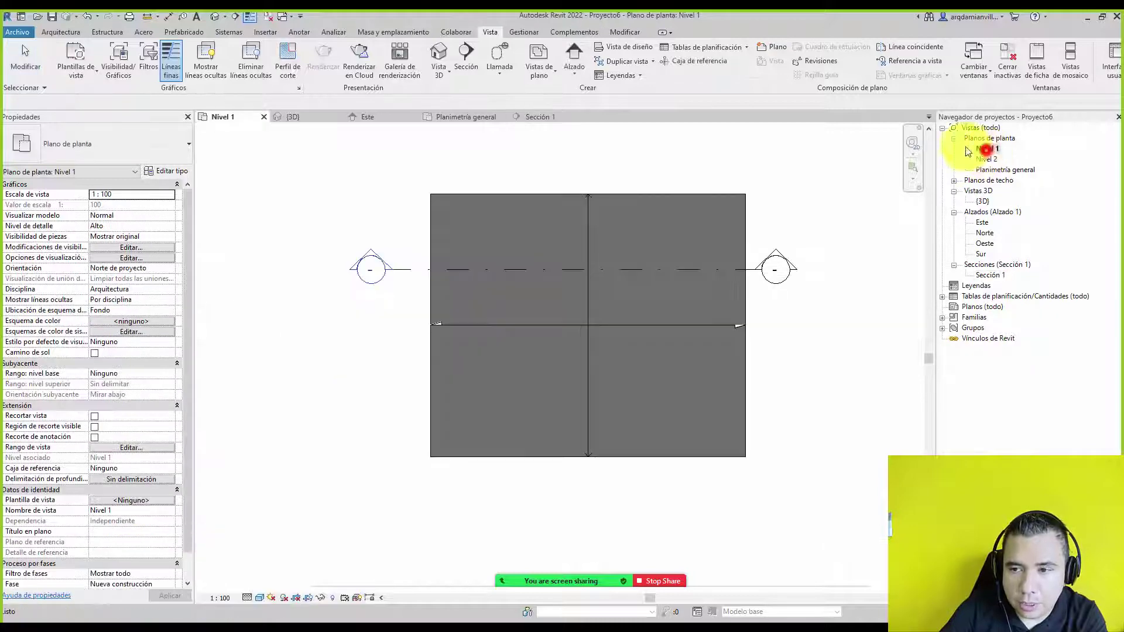
left_click(416, 275)
scroll(414, 334, "up", 1)
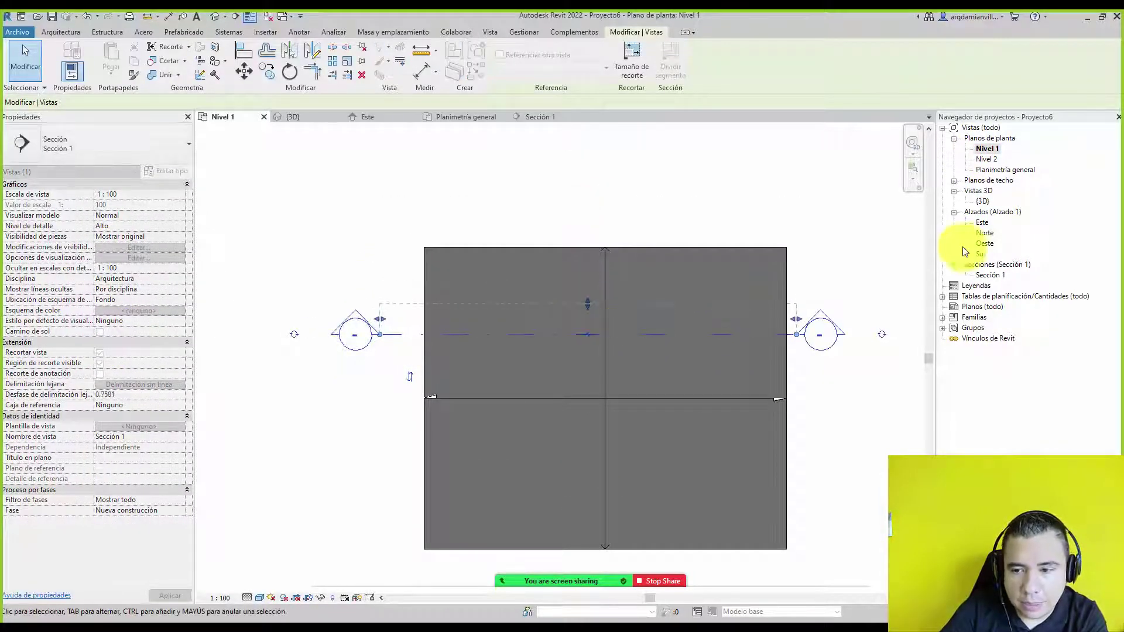
left_click(995, 275)
double_click(996, 276)
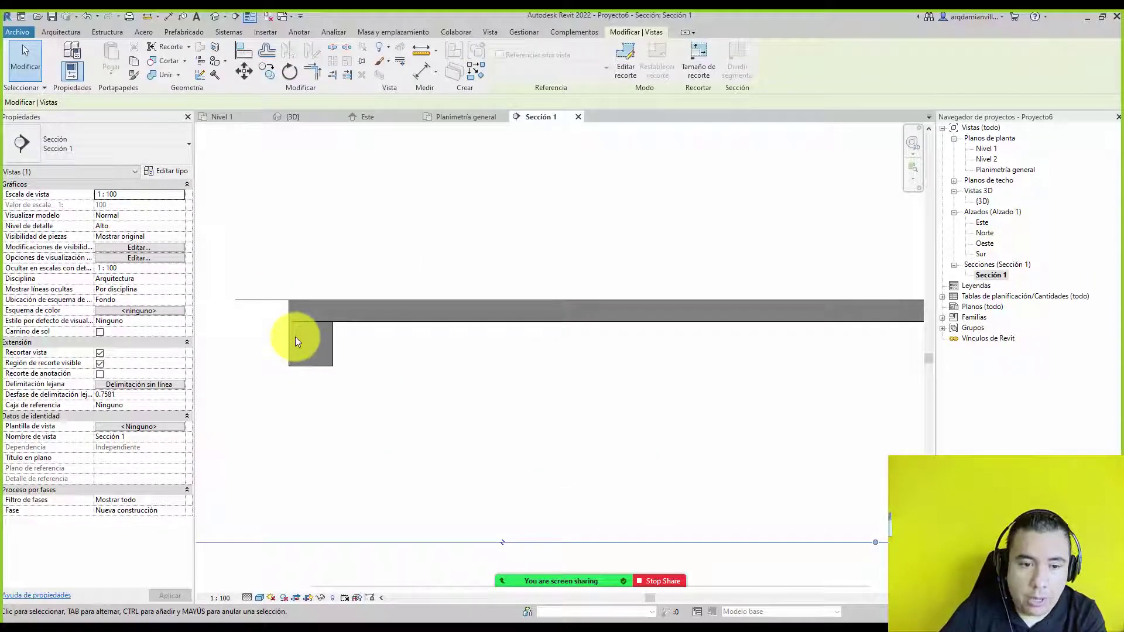
left_click(328, 341)
middle_click_drag(309, 325, 394, 331)
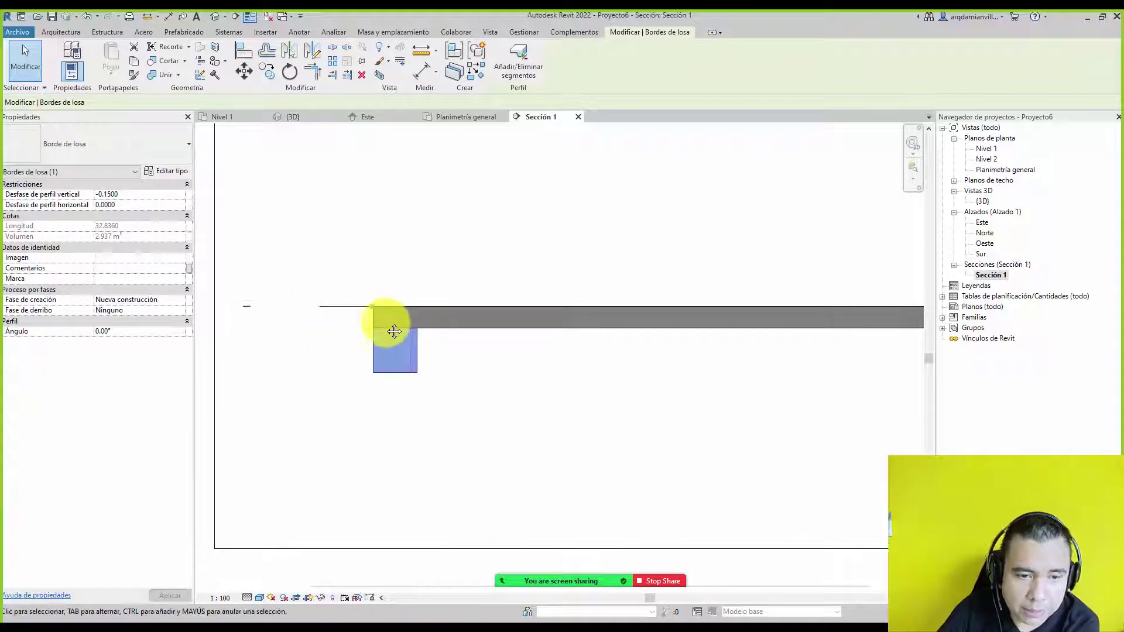
scroll(349, 328, "up", 2)
scroll(349, 328, "up", 2)
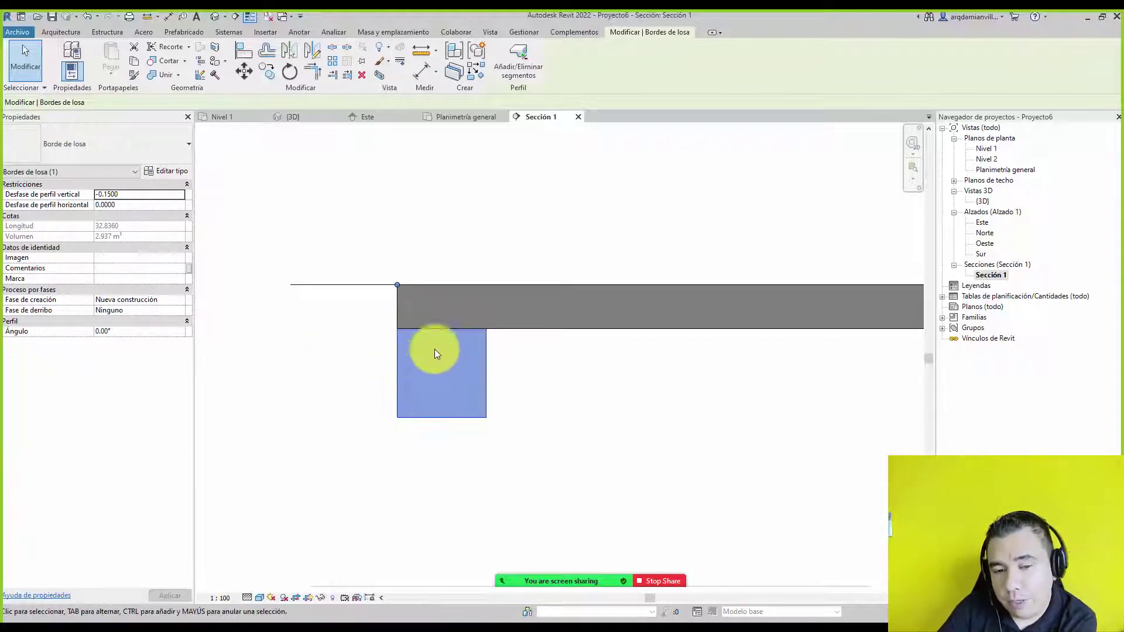
left_click(510, 431)
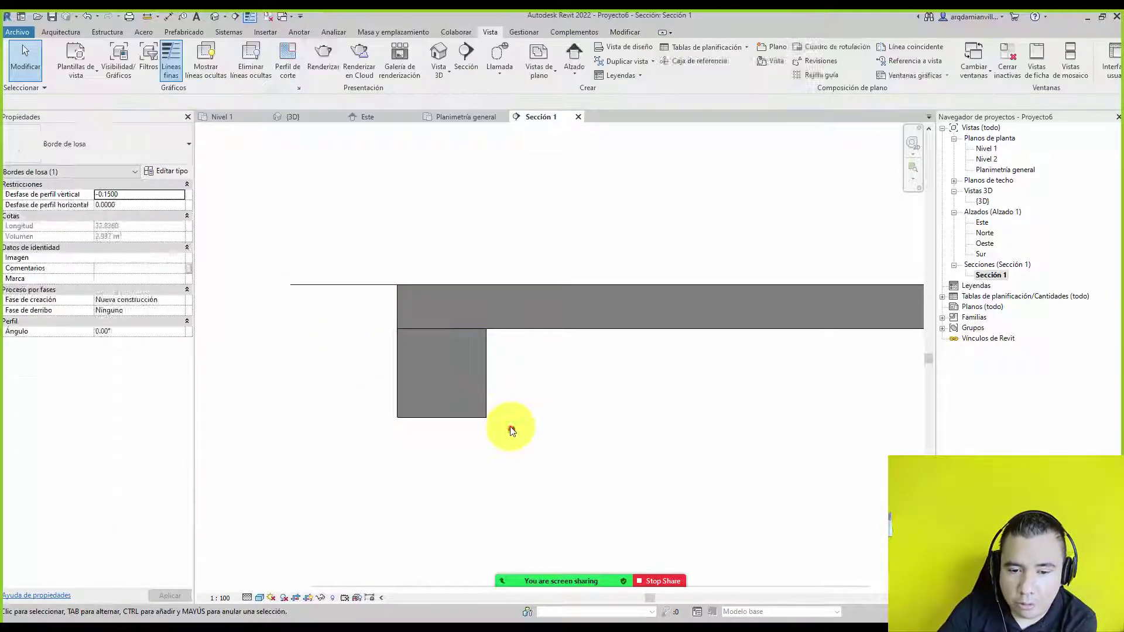
left_click(485, 393)
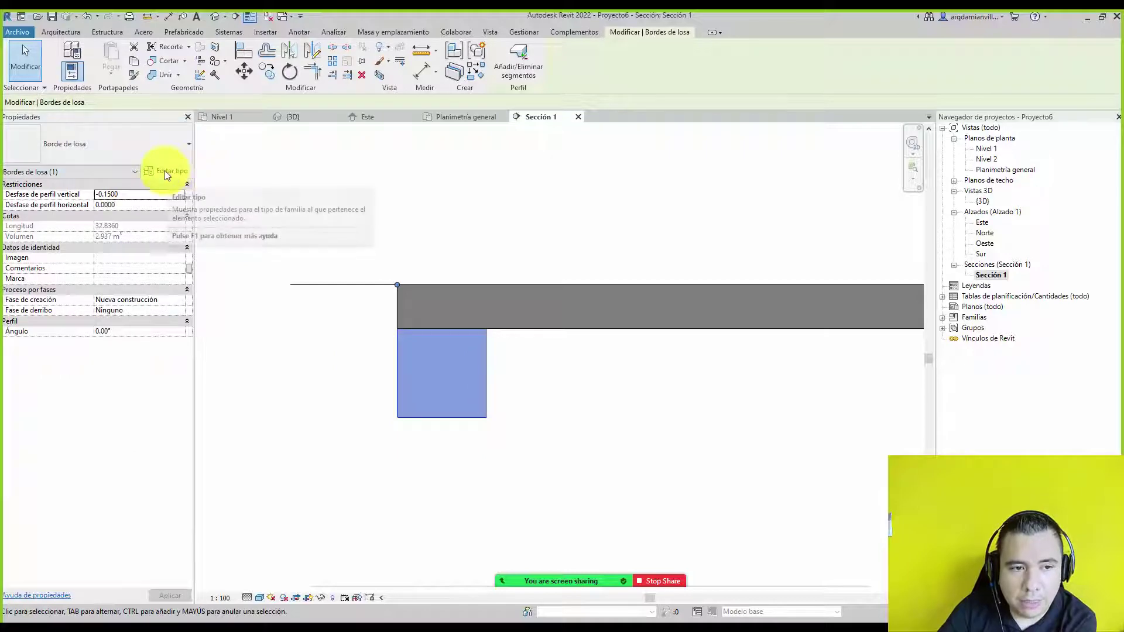
left_click(165, 173)
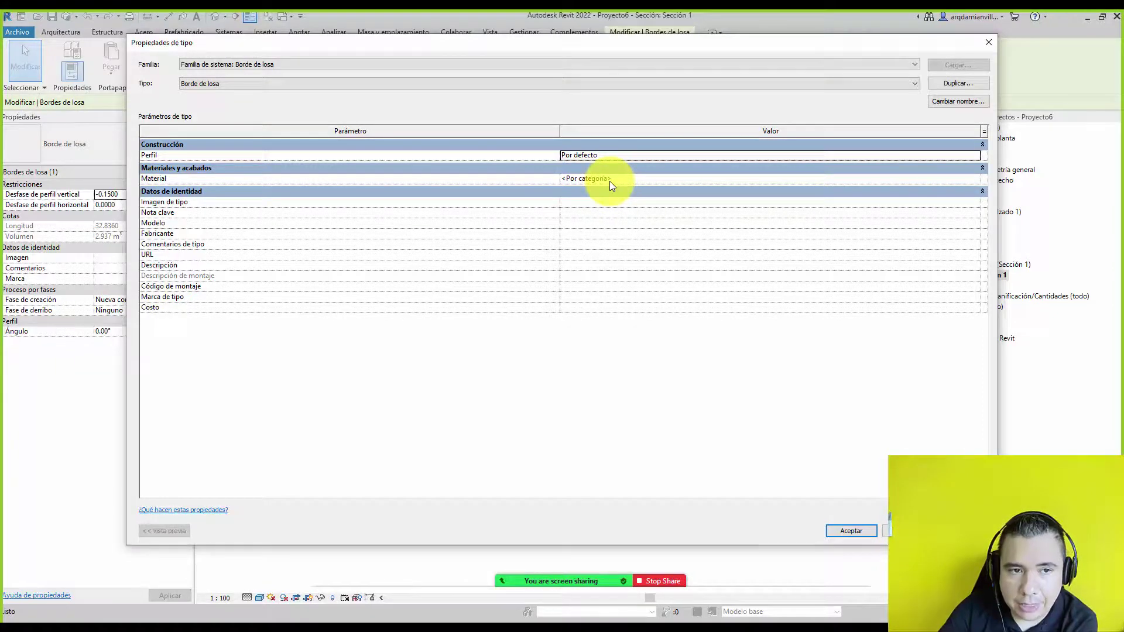
left_click(601, 157)
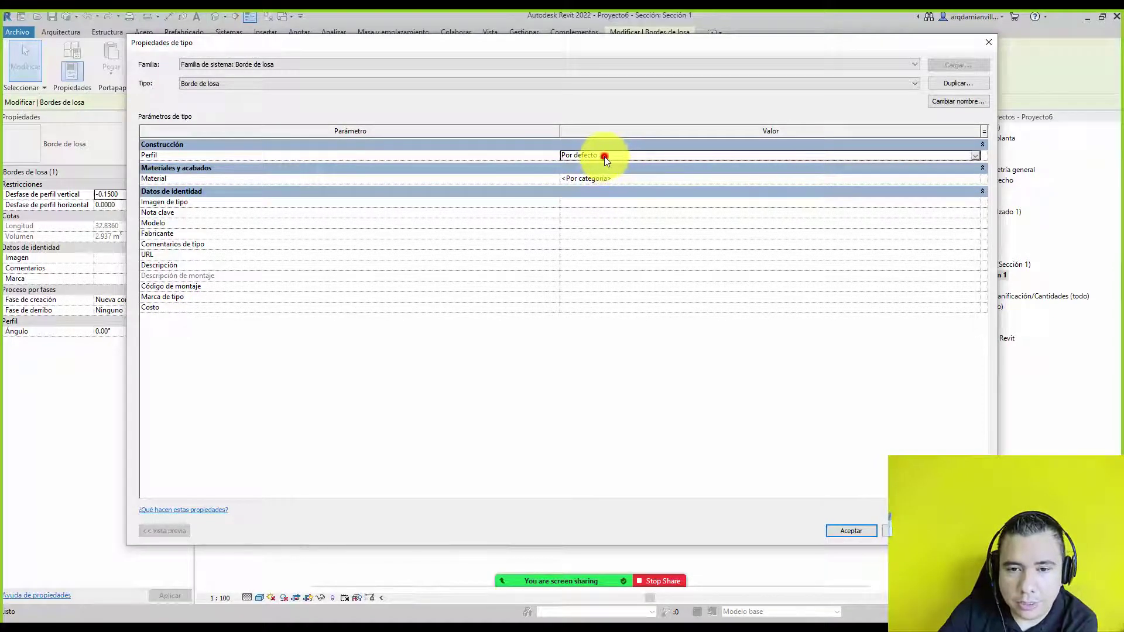
left_click(975, 156)
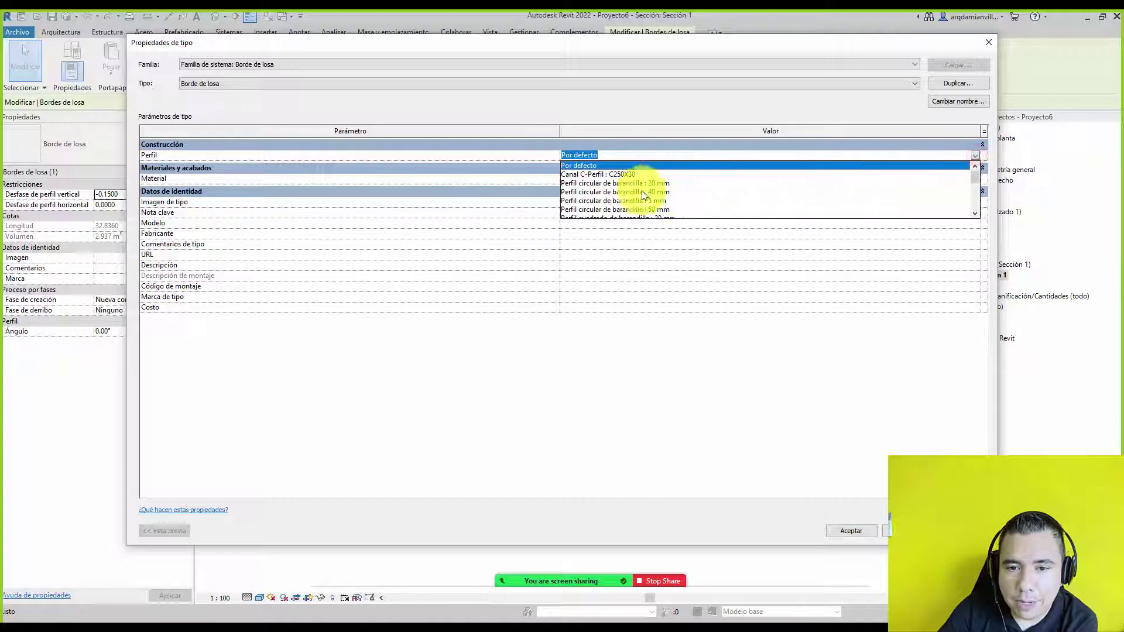
scroll(626, 188, "down", 2)
scroll(624, 189, "down", 2)
scroll(622, 190, "down", 2)
scroll(621, 190, "up", 3)
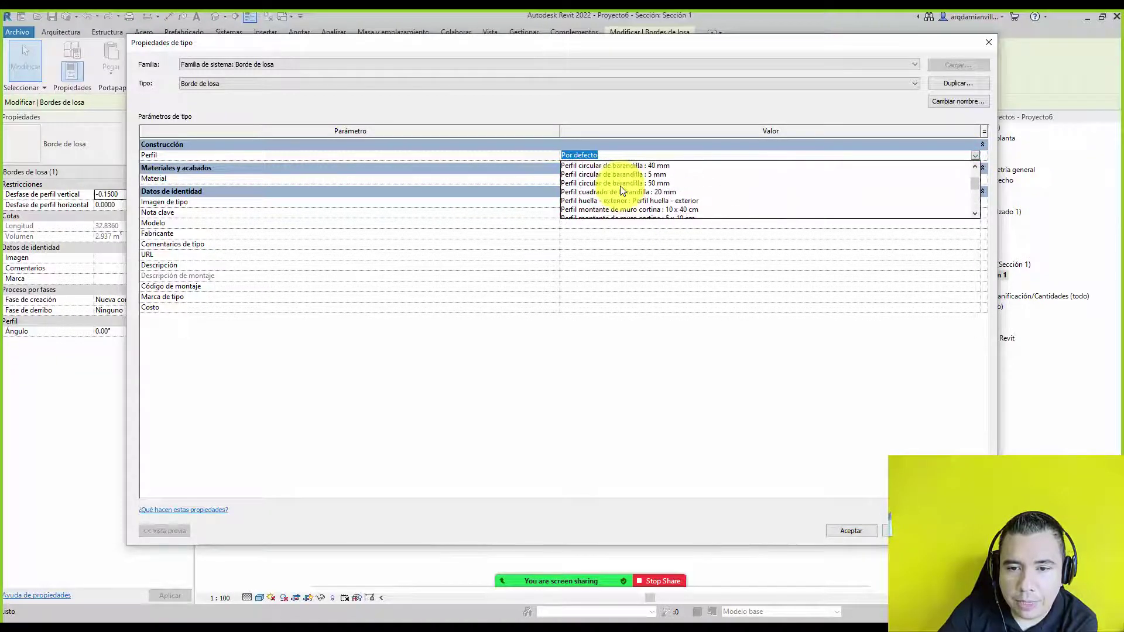
scroll(621, 191, "up", 1)
scroll(621, 191, "up", 2)
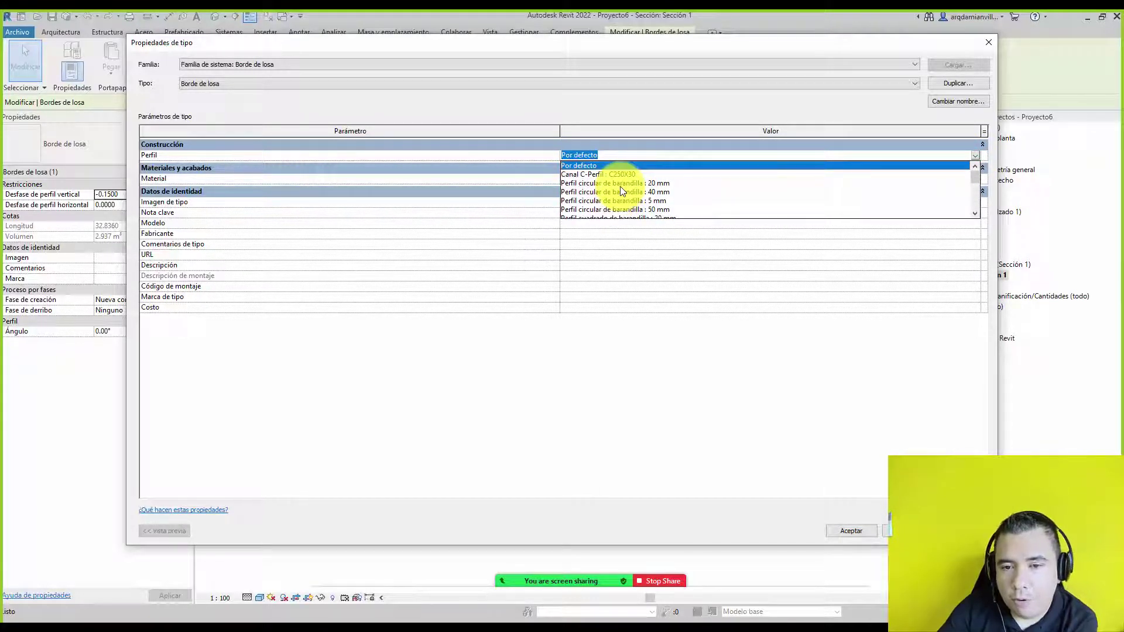
scroll(621, 190, "down", 2)
scroll(622, 190, "down", 2)
scroll(621, 190, "down", 2)
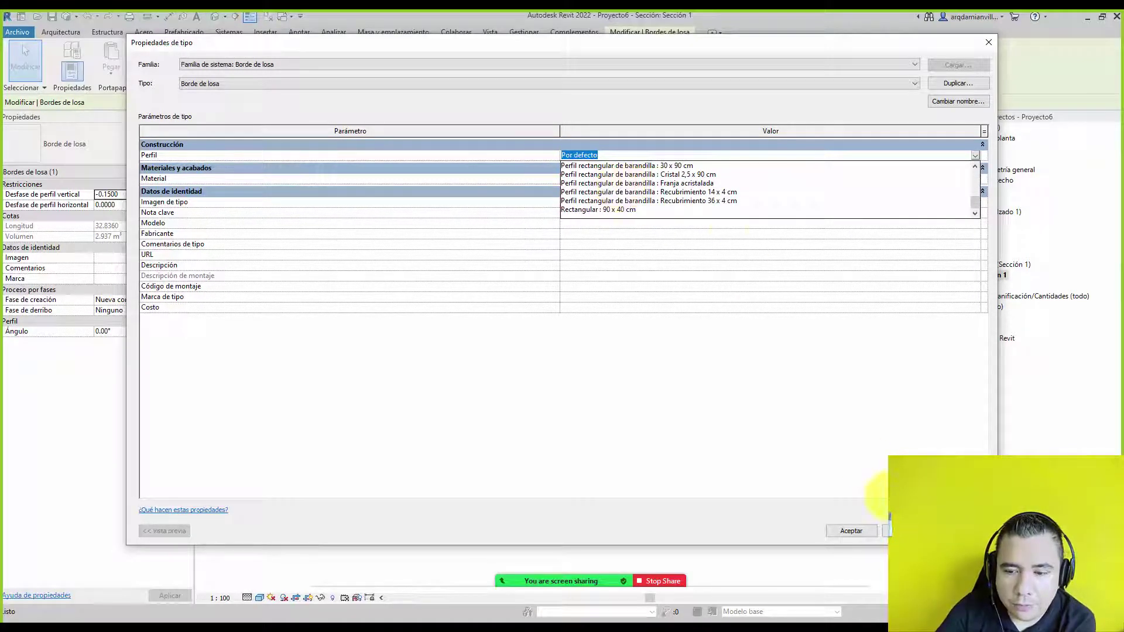
left_click(888, 525)
left_click(887, 527)
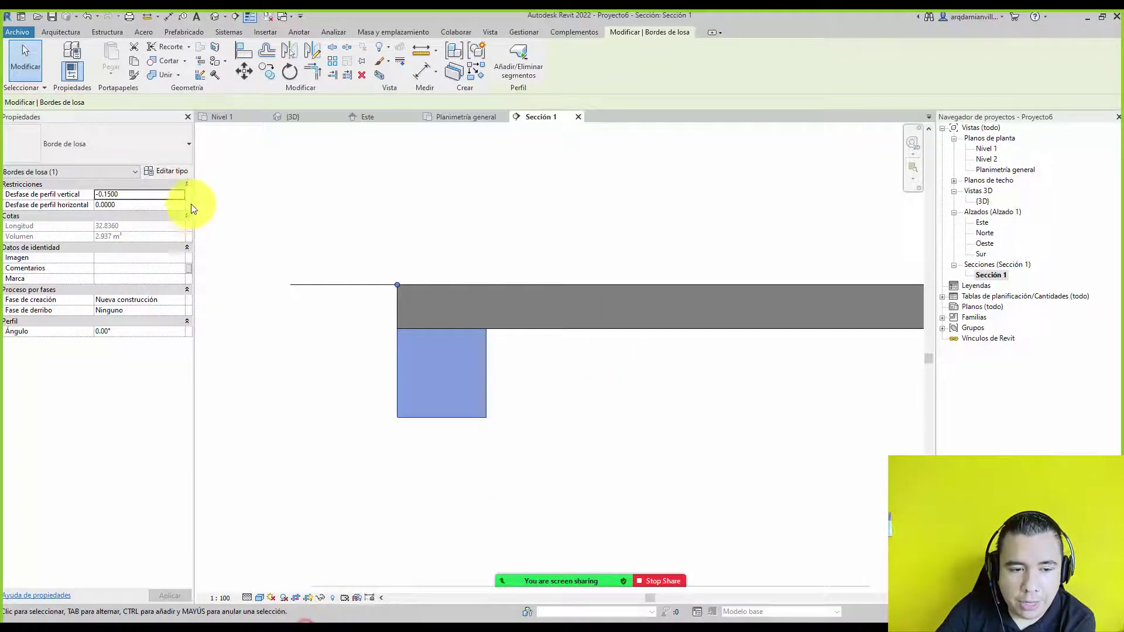
key("super+e")
- View images.jpg from the Escritorio folder in Photos, then close it
left_click(110, 146)
double_click(287, 164)
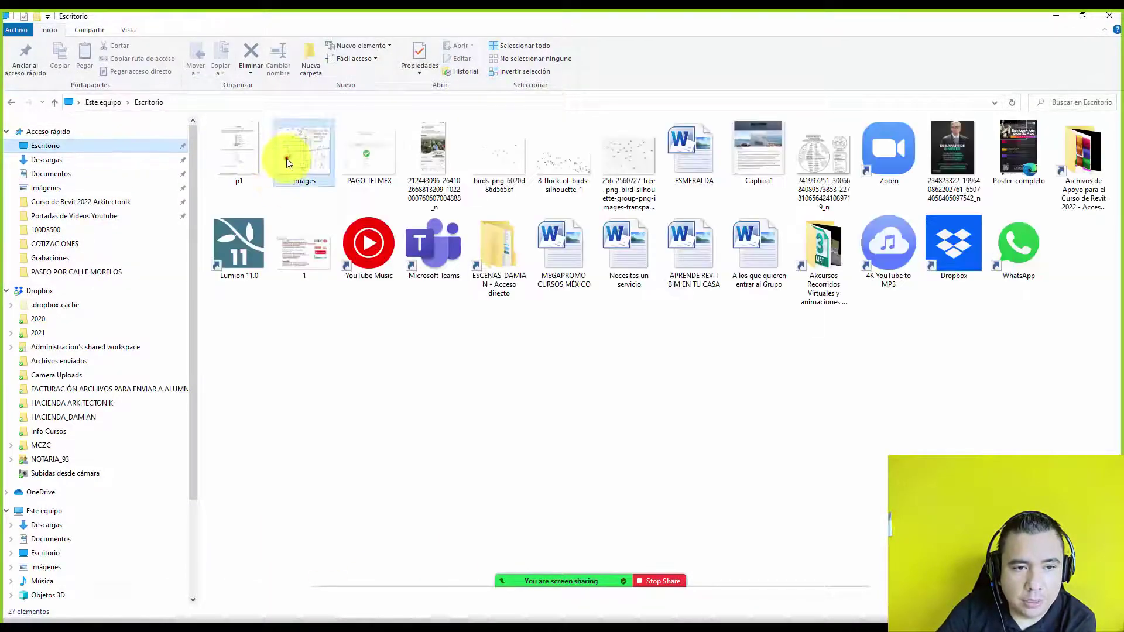
scroll(563, 309, "up", 5)
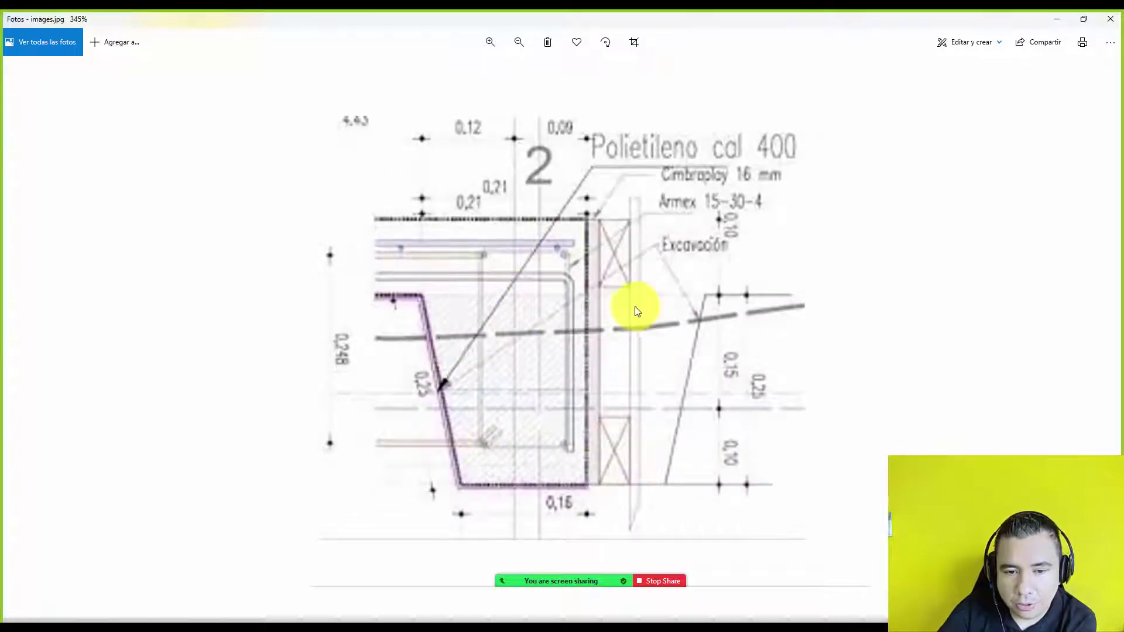
left_click(1110, 19)
- Open p1.jpg and zoom in on the 10 x 15 cm Dentellón detail, then close it
left_click(235, 145)
double_click(234, 145)
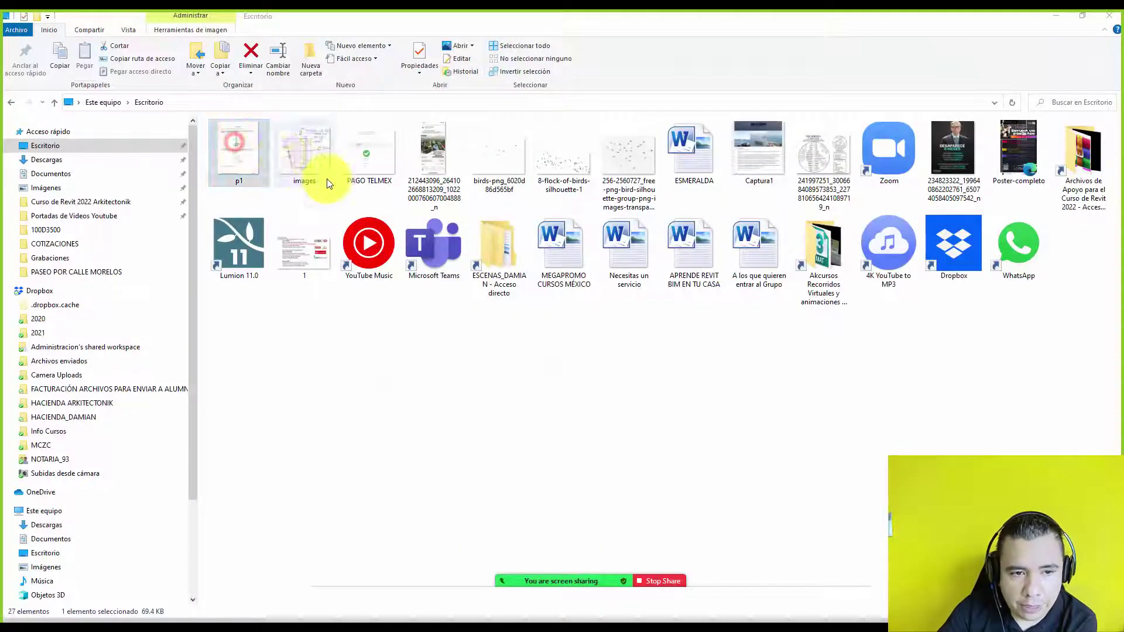
scroll(559, 291, "up", 3)
scroll(578, 332, "up", 2)
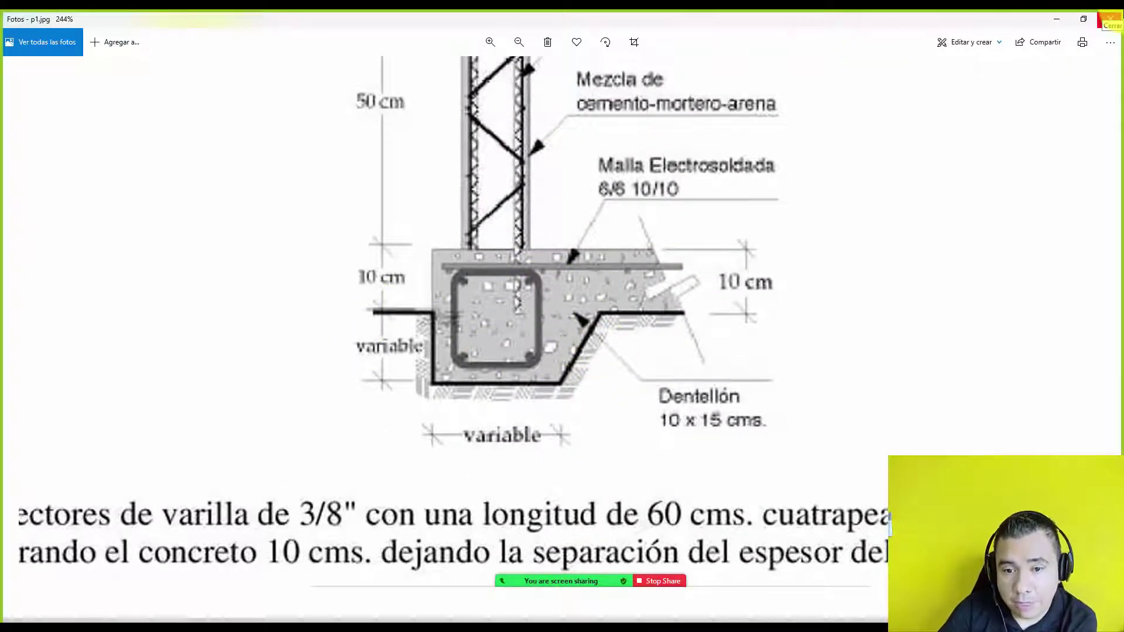
left_click(1110, 18)
- Deselect the slab edge and start a new family from the Perfil métrico.rft template
left_click(504, 616)
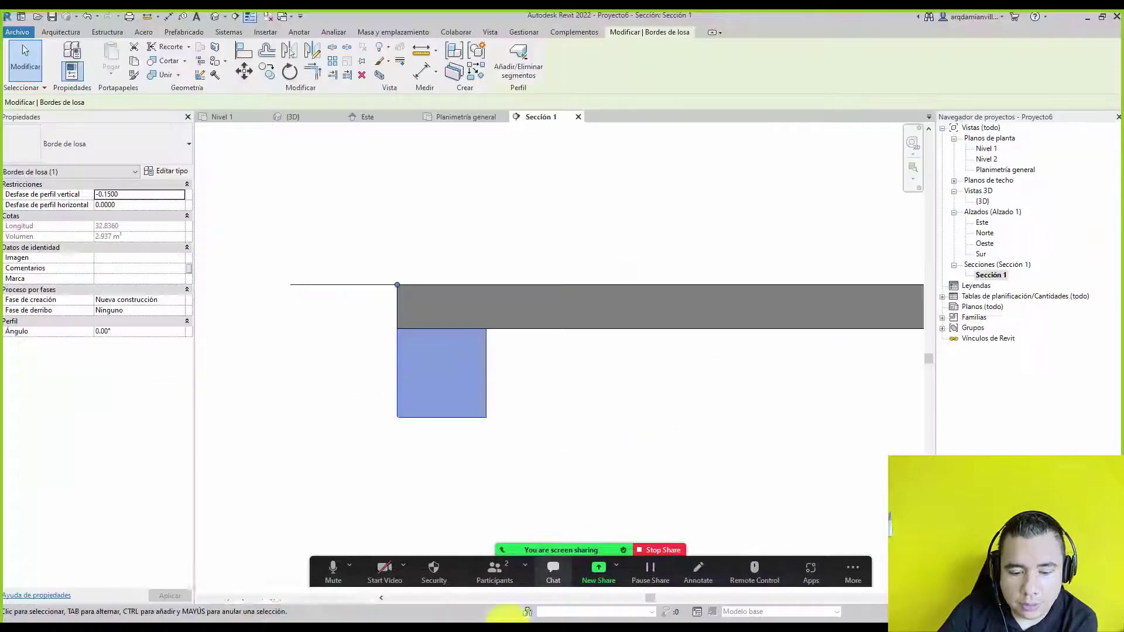
left_click(321, 172)
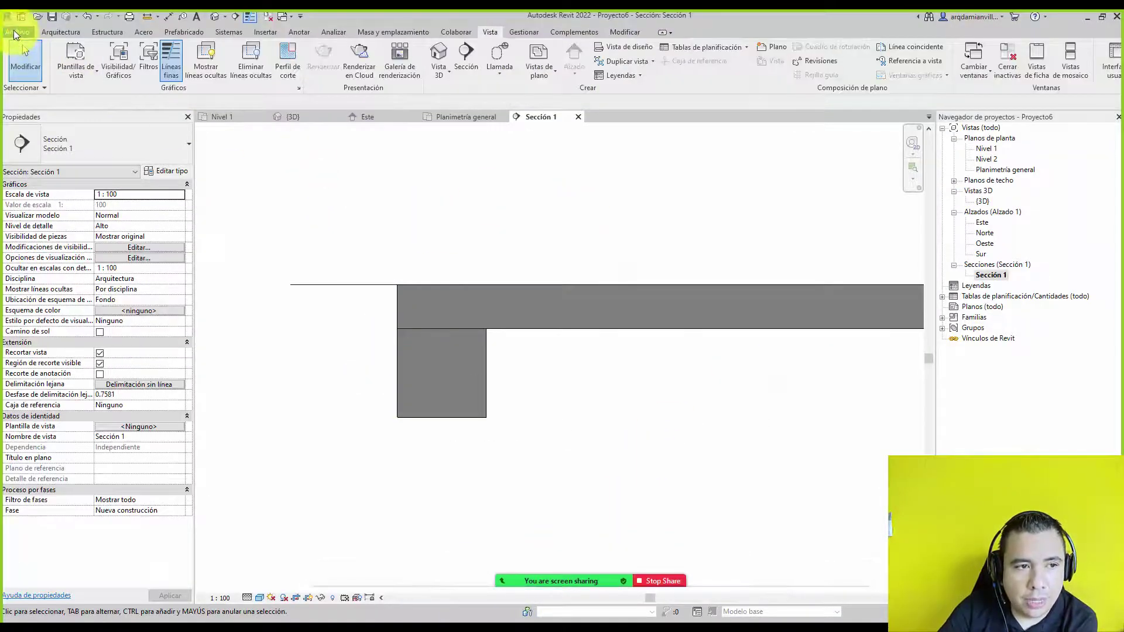
left_click(16, 32)
mouse_move(40, 76)
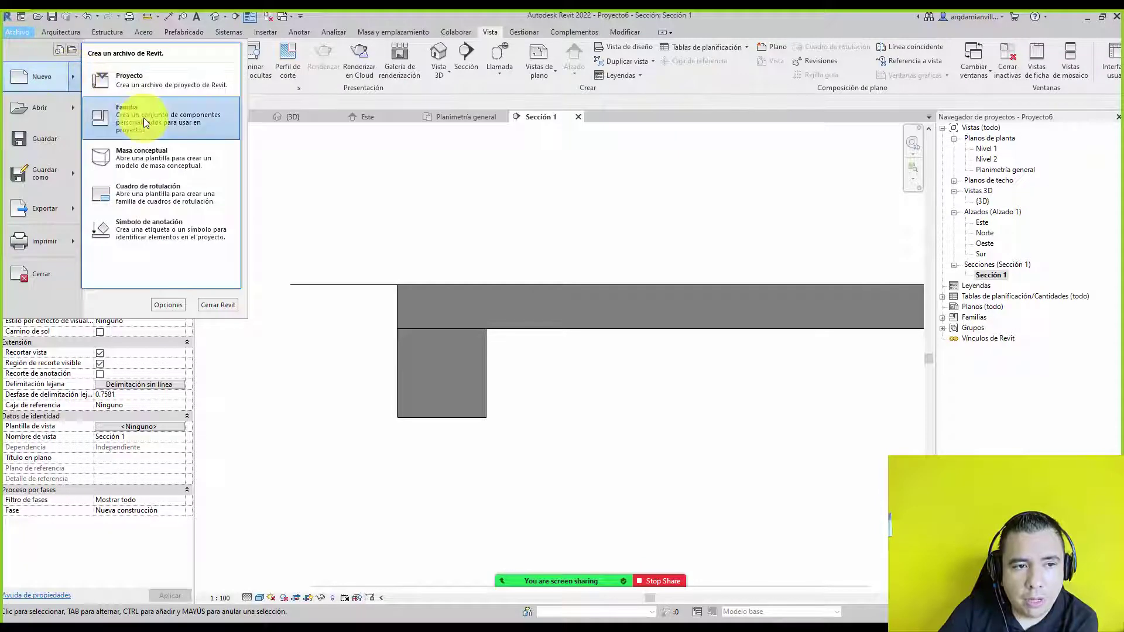
left_click(143, 118)
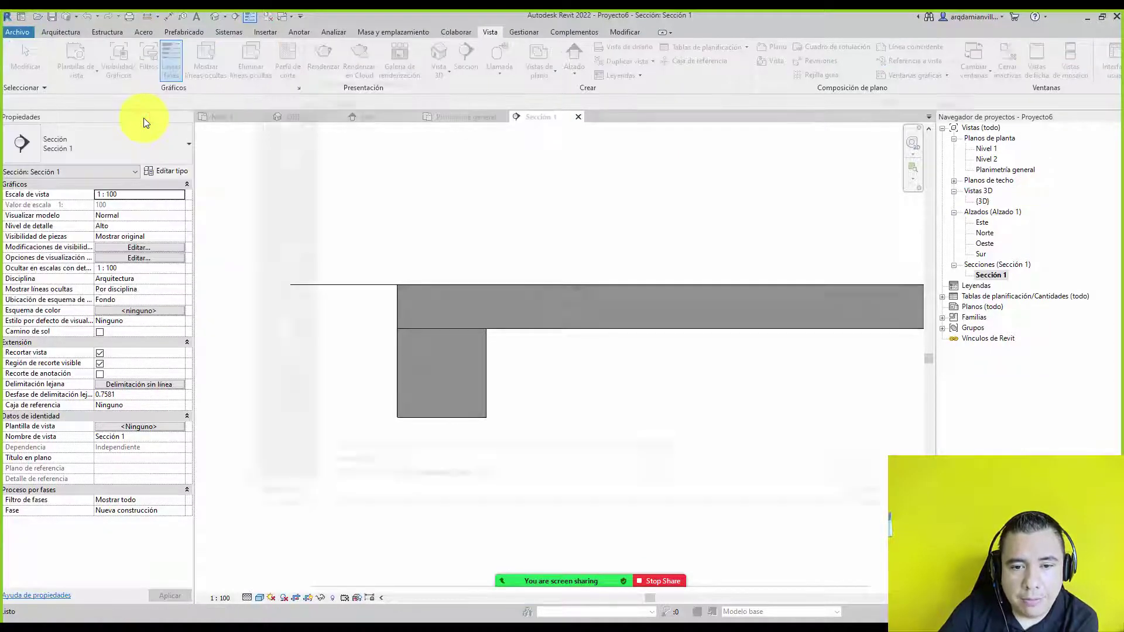
left_click(582, 337)
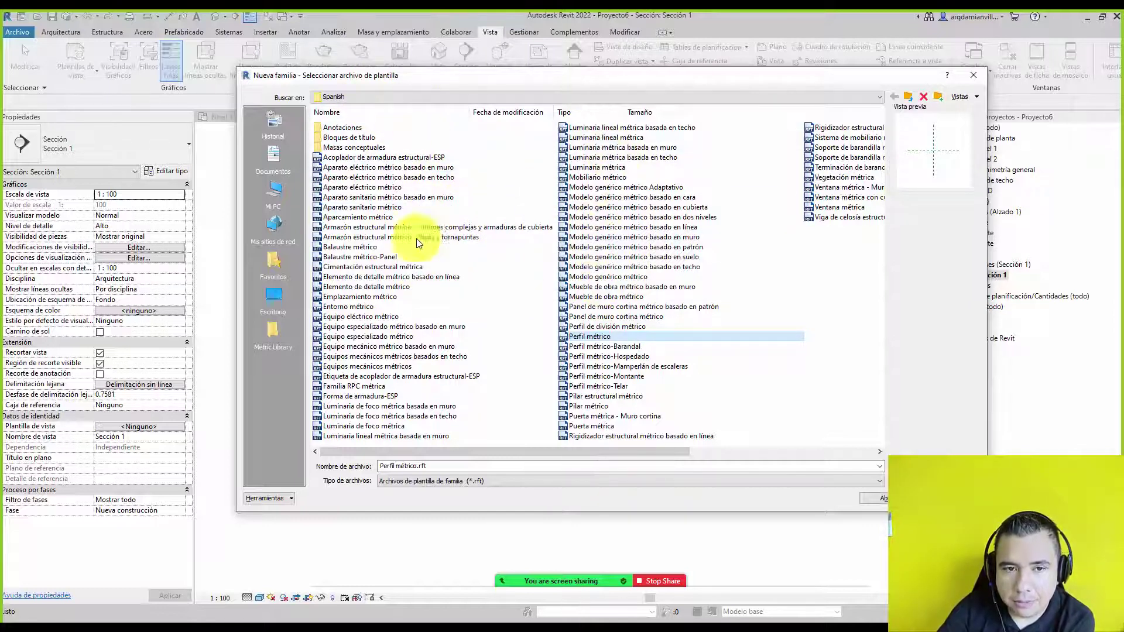
double_click(592, 336)
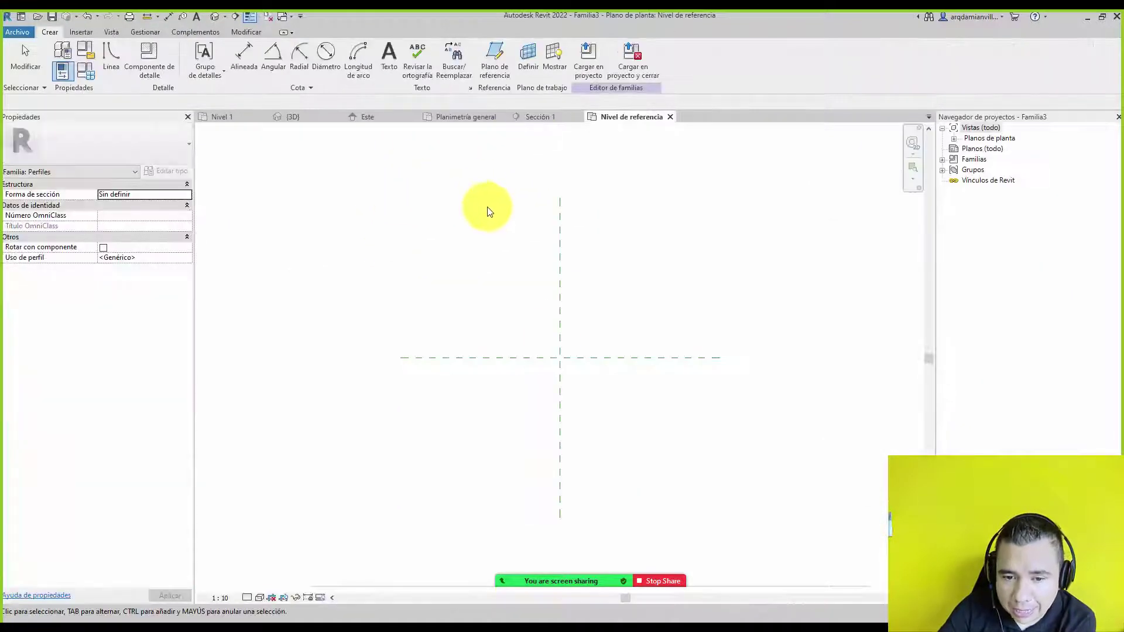
- Set Familia3's length units to Metros, rounded to 2 decimal places
scroll(523, 330, "up", 1)
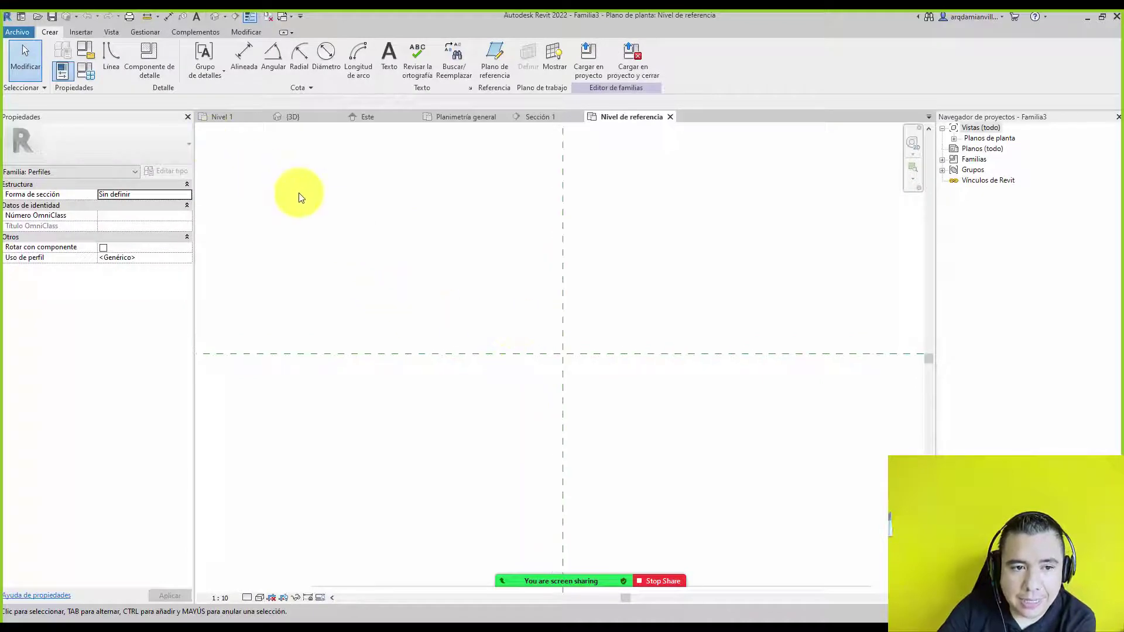
key("u")
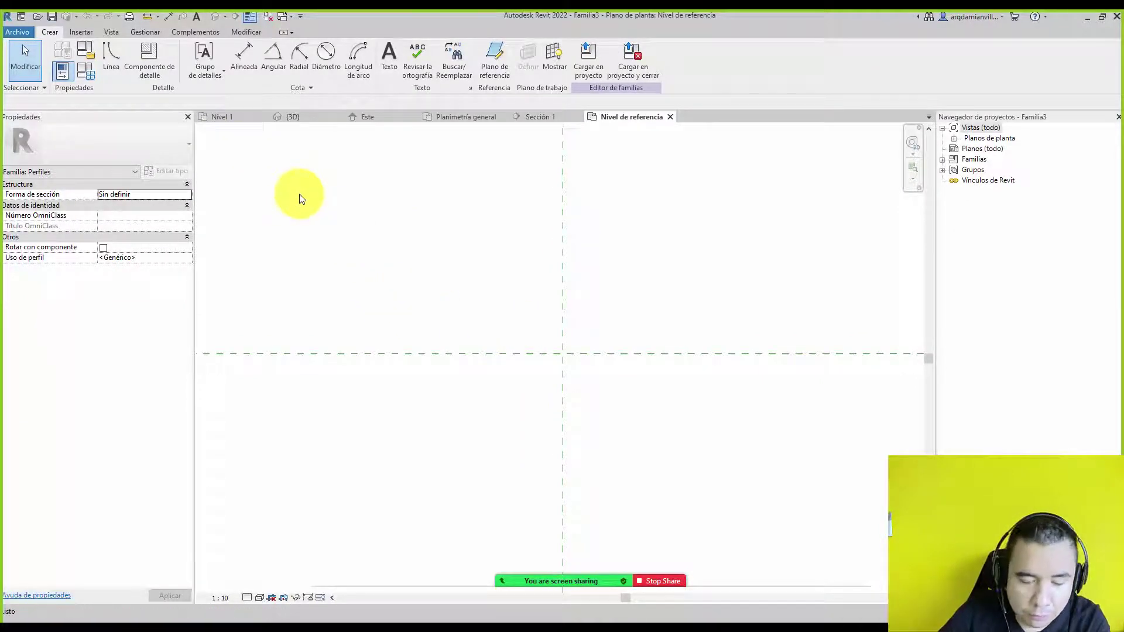
key("n")
left_click(545, 413)
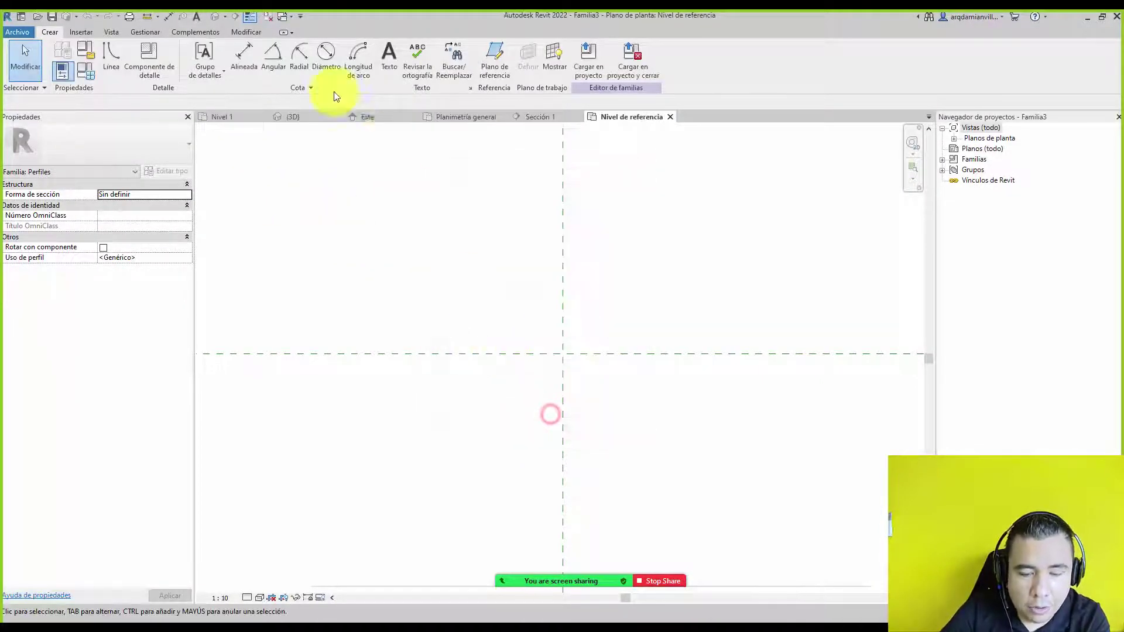
left_click(155, 37)
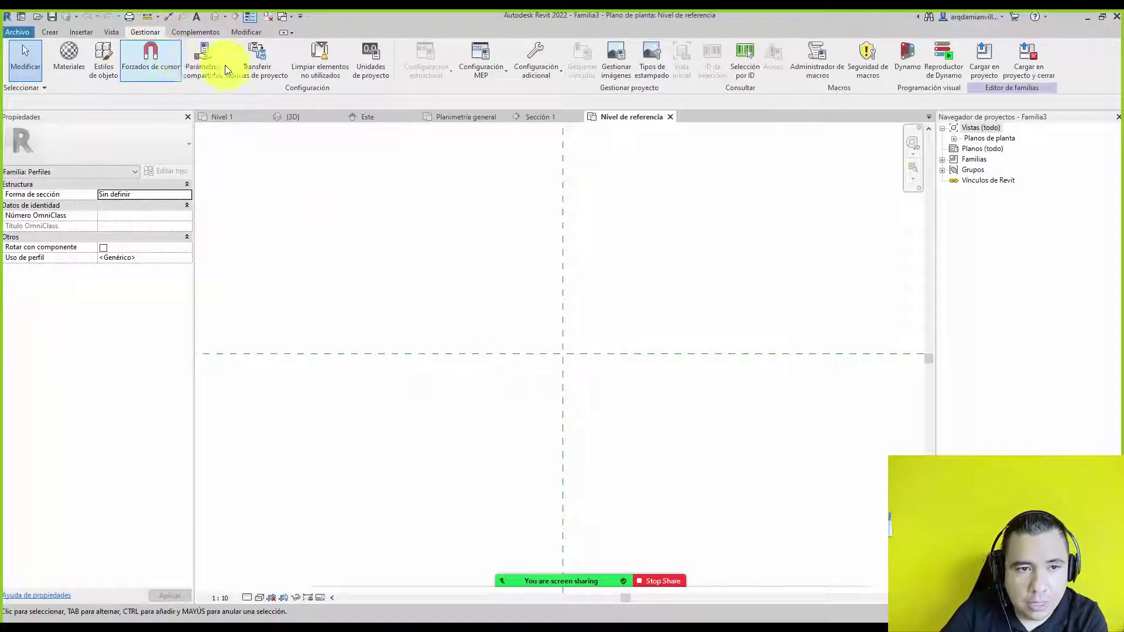
left_click(375, 69)
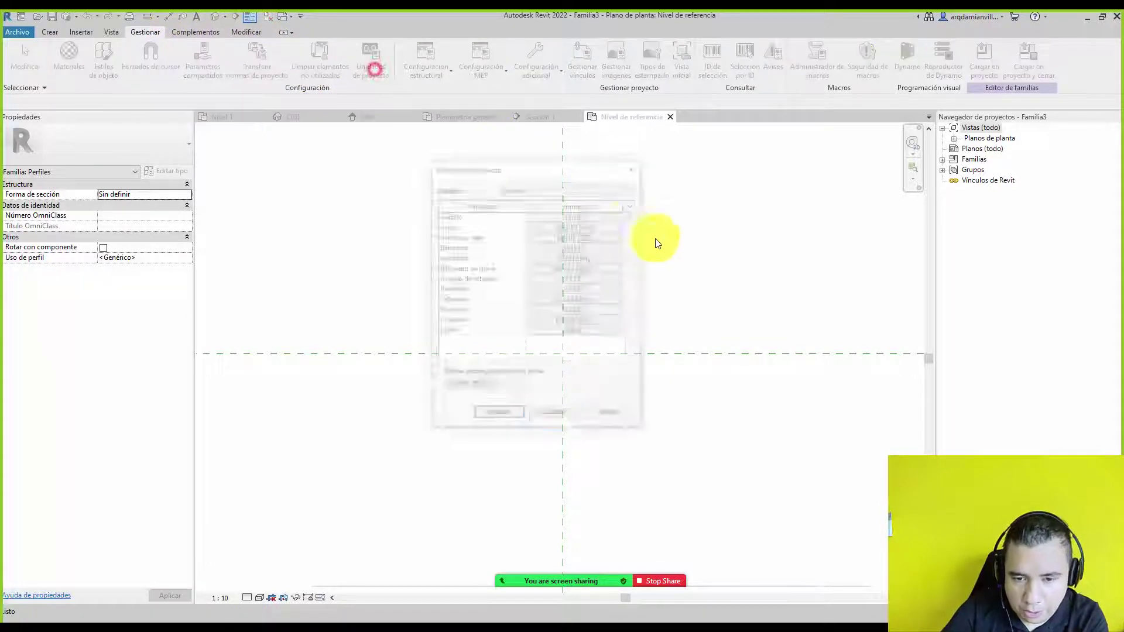
left_click(572, 258)
left_click(778, 231)
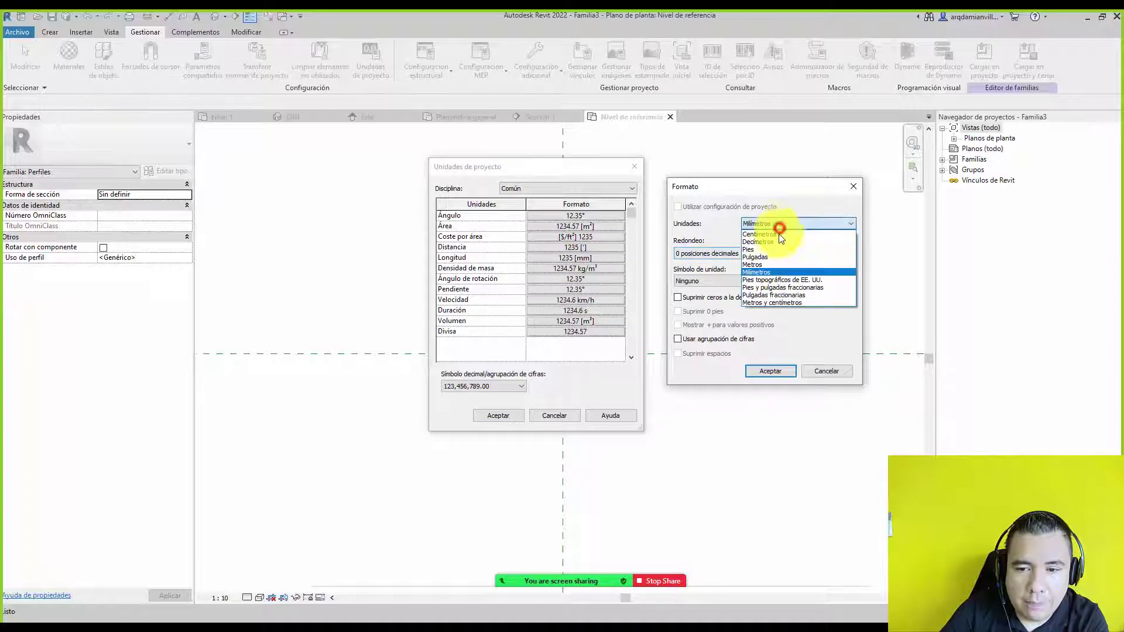
left_click(774, 264)
left_click(714, 255)
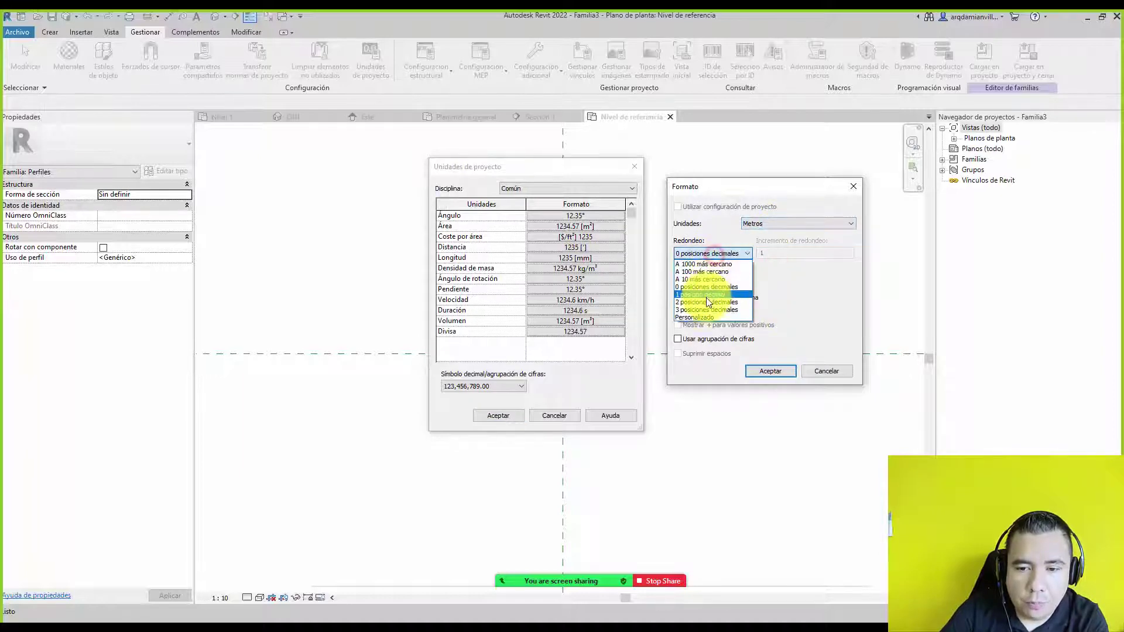
left_click(707, 302)
left_click(766, 372)
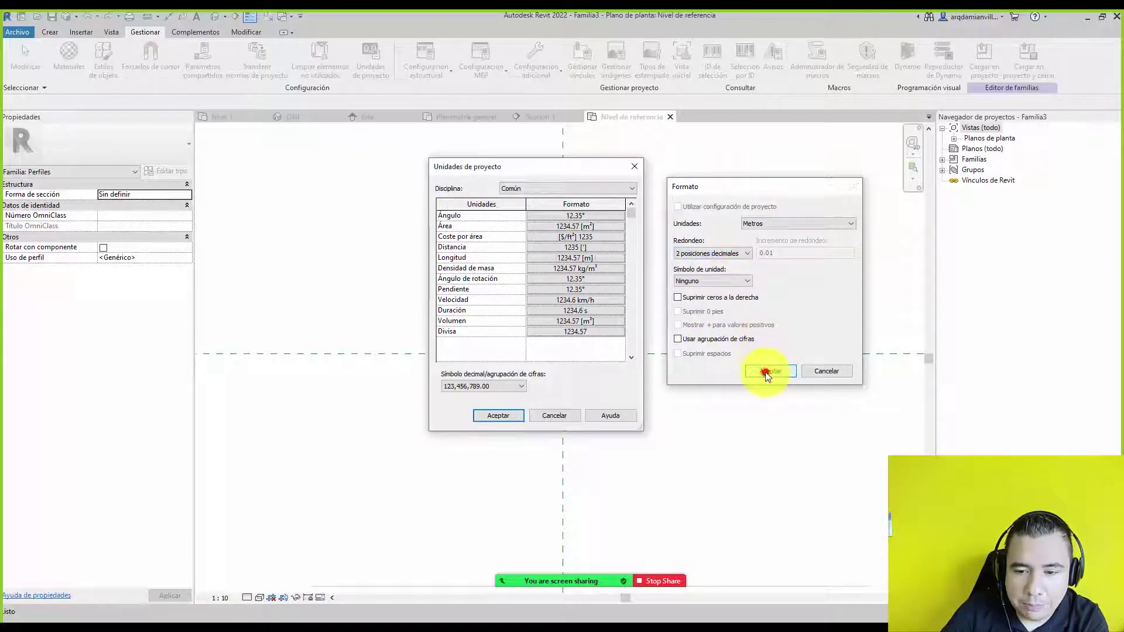
left_click(503, 416)
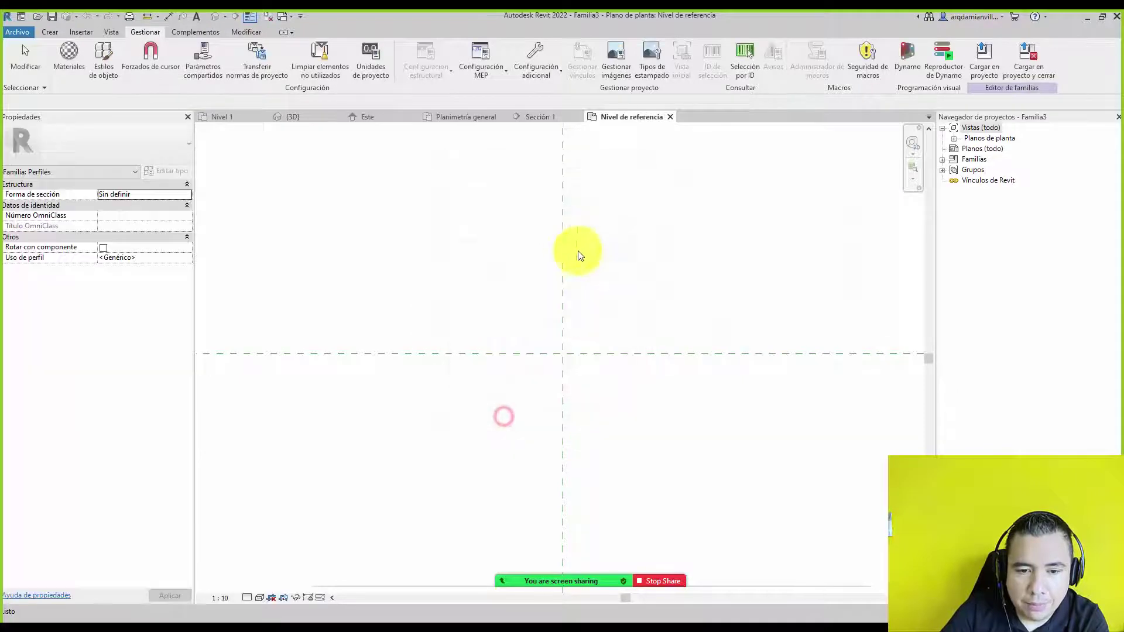
- Start a chained profile outline at the plane intersection: a 0.25 vertical side and 0.15 bottom edge
left_click(49, 33)
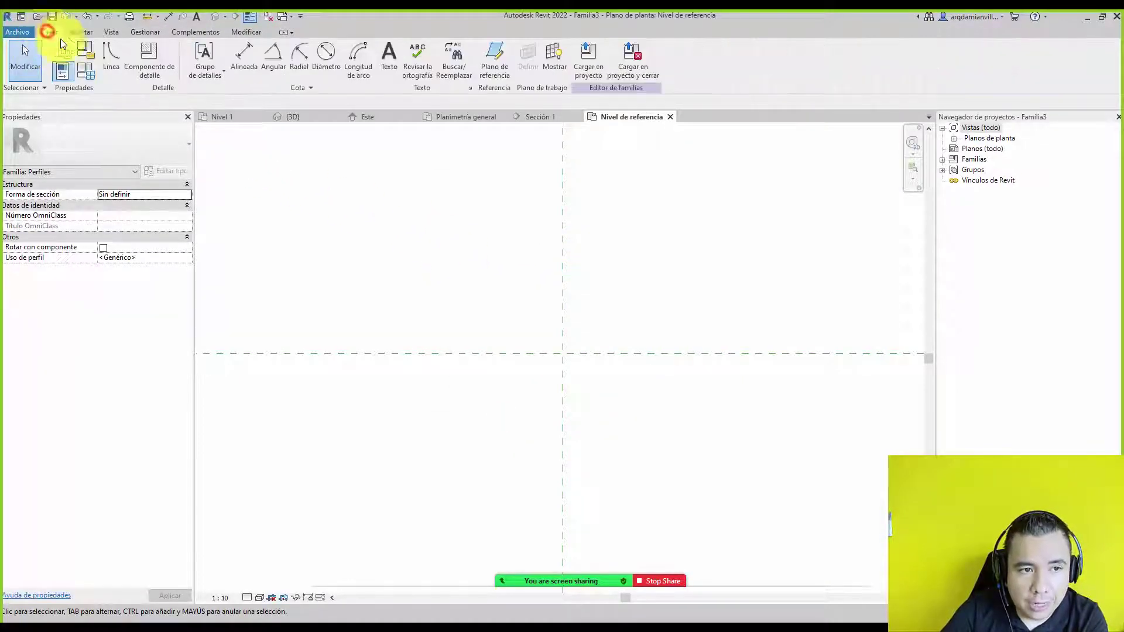
left_click(108, 59)
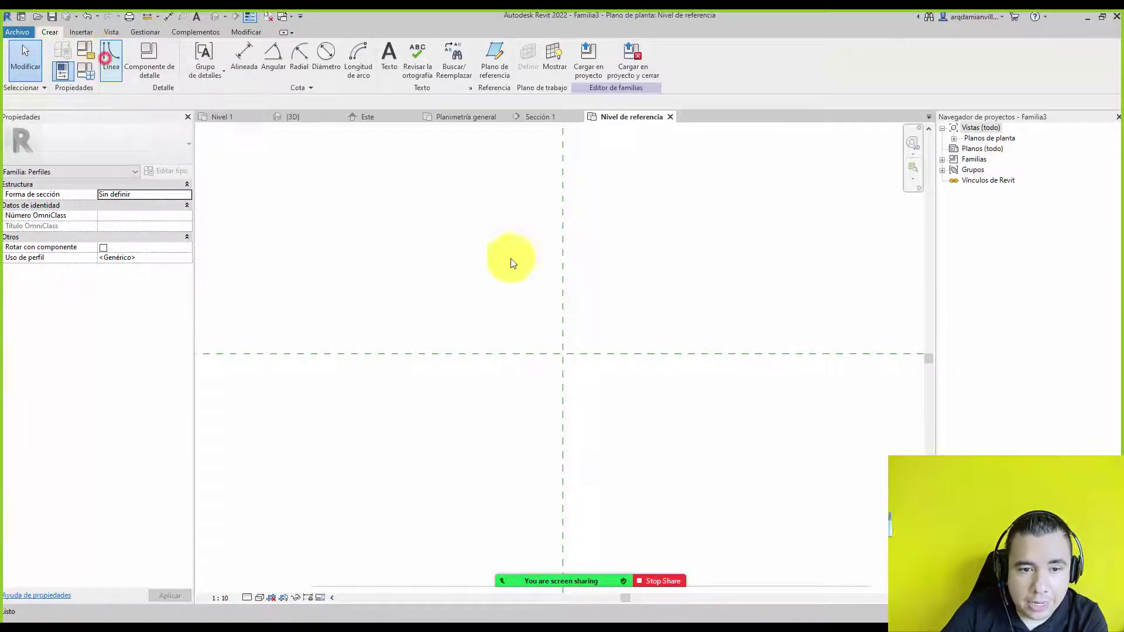
left_click(562, 353)
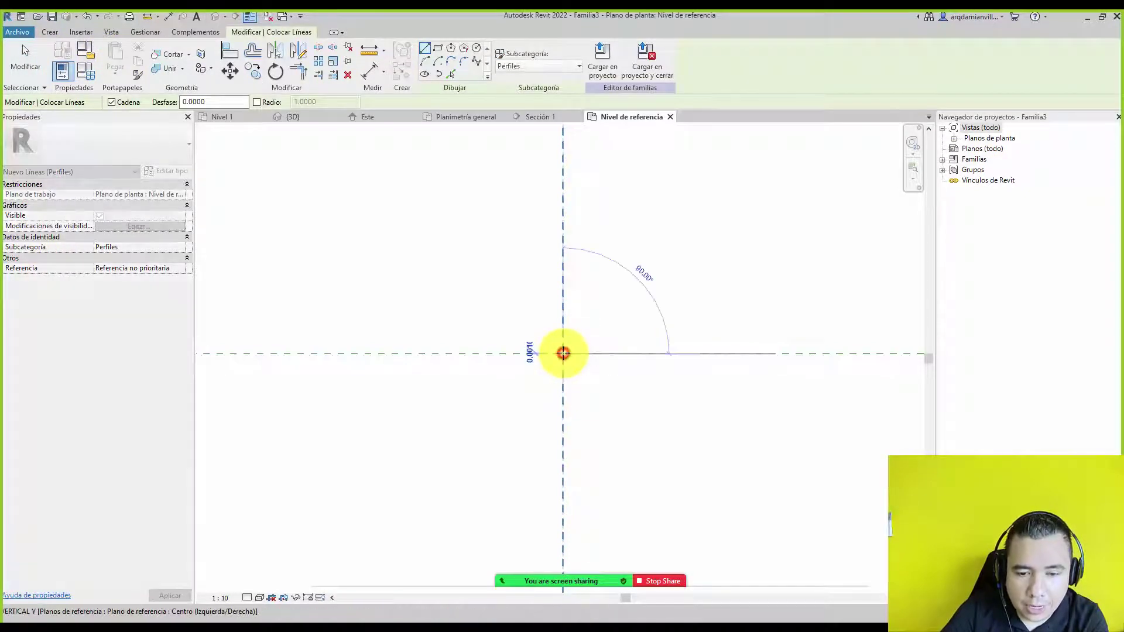
type("0.25")
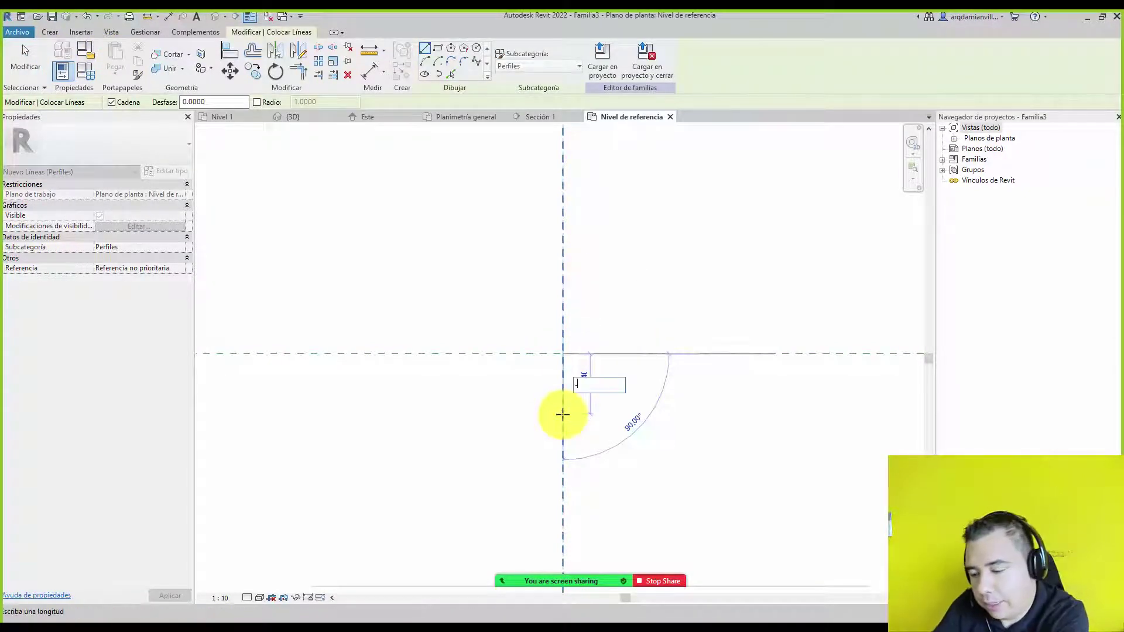
key("Return")
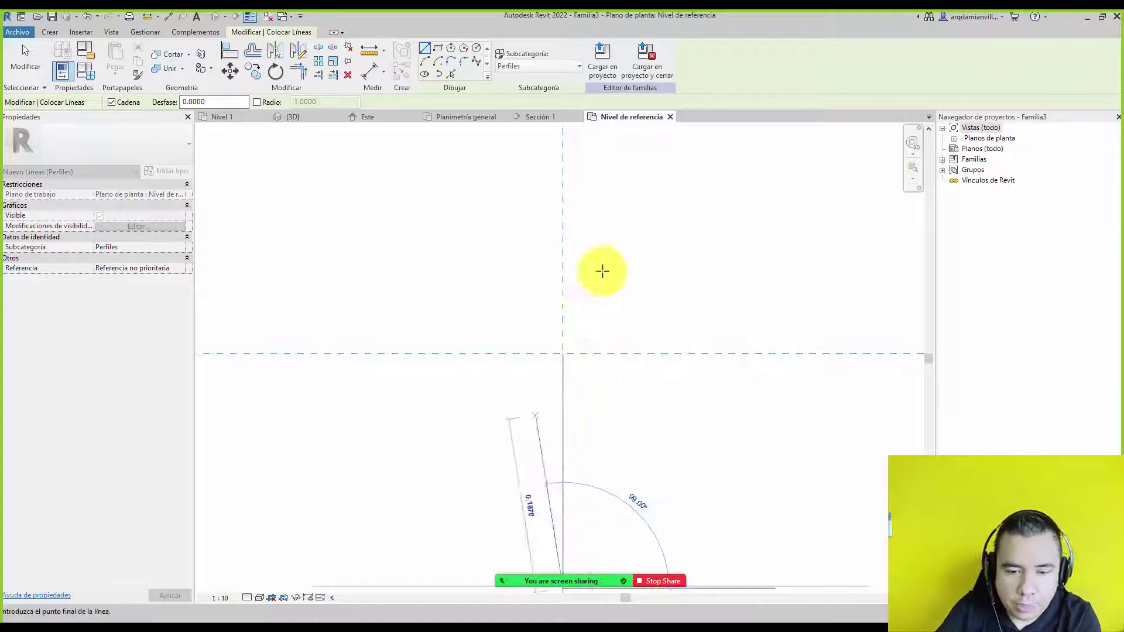
scroll(602, 269, "down", 3)
scroll(578, 362, "up", 2)
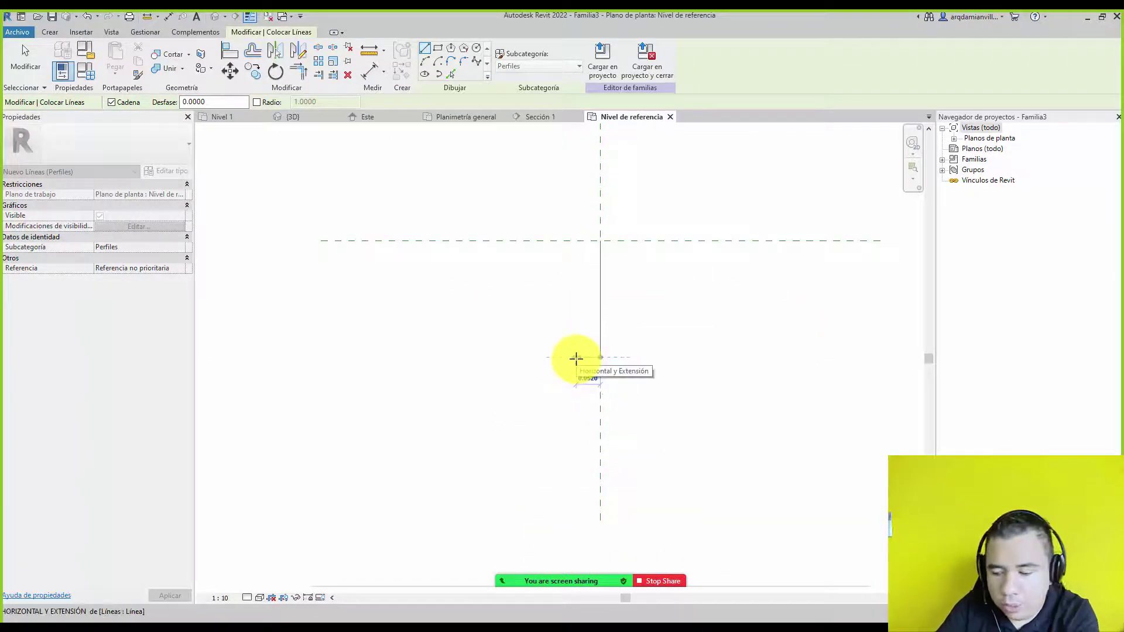
type(".15")
key("Return")
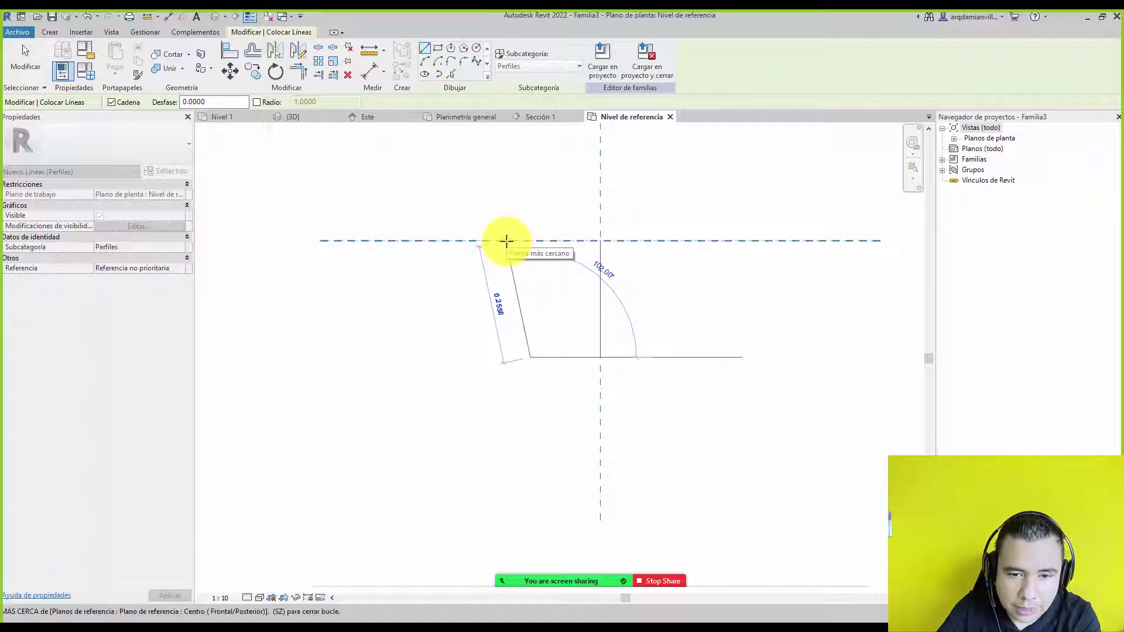
- Draw the slanted side up to the horizontal plane, then the 0.21 top edge, closing the trapezoid
left_click(599, 240)
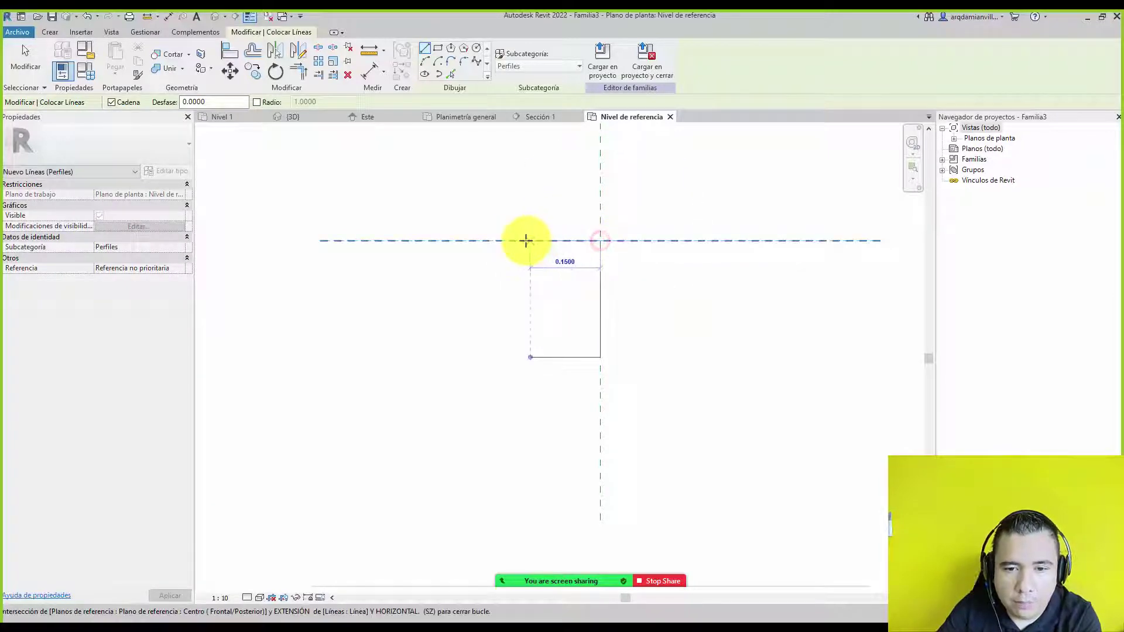
type(".21")
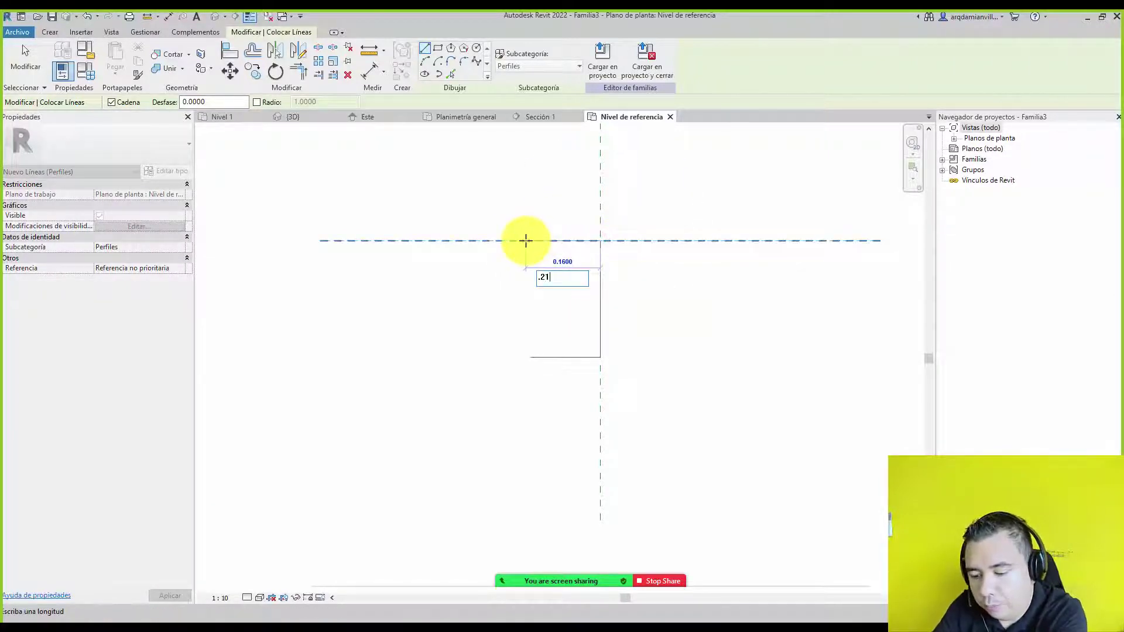
key("Return")
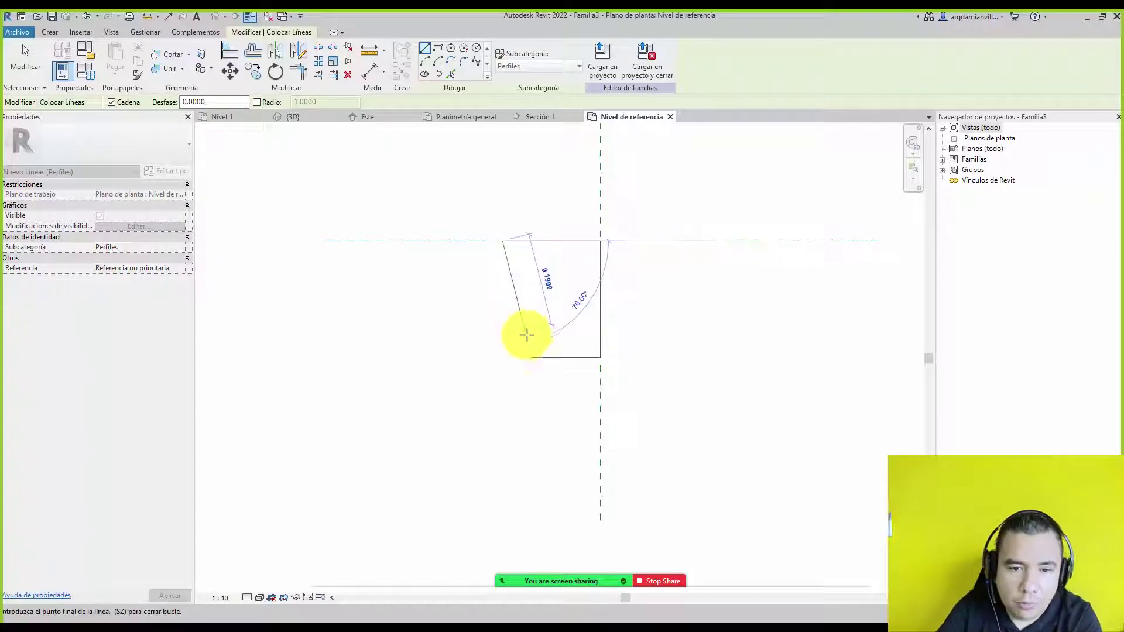
left_click(528, 353)
scroll(561, 286, "up", 3)
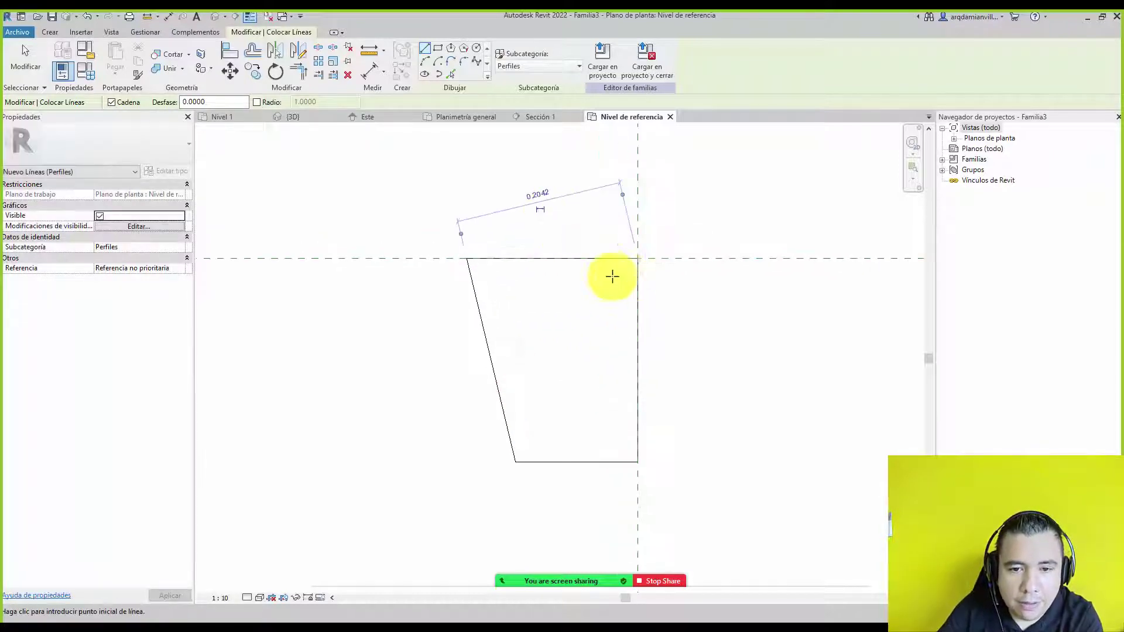
scroll(612, 277, "up", 1)
left_click(29, 71)
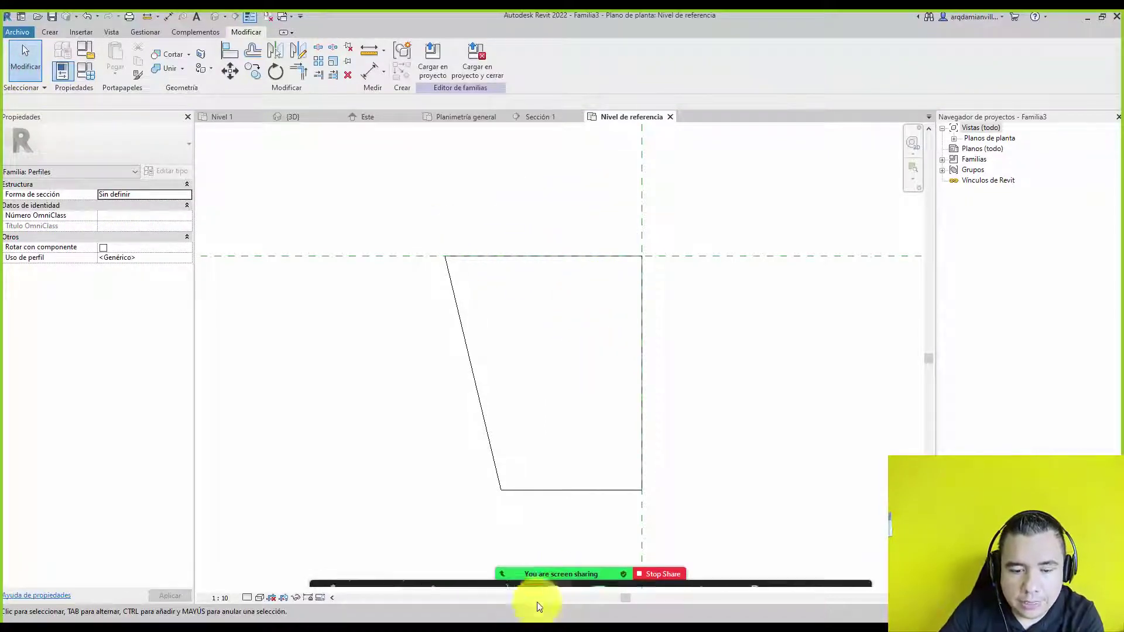
- View the reference detail image from the desktop folder, then close it and the folder to return to Revit
left_click(301, 619)
double_click(306, 163)
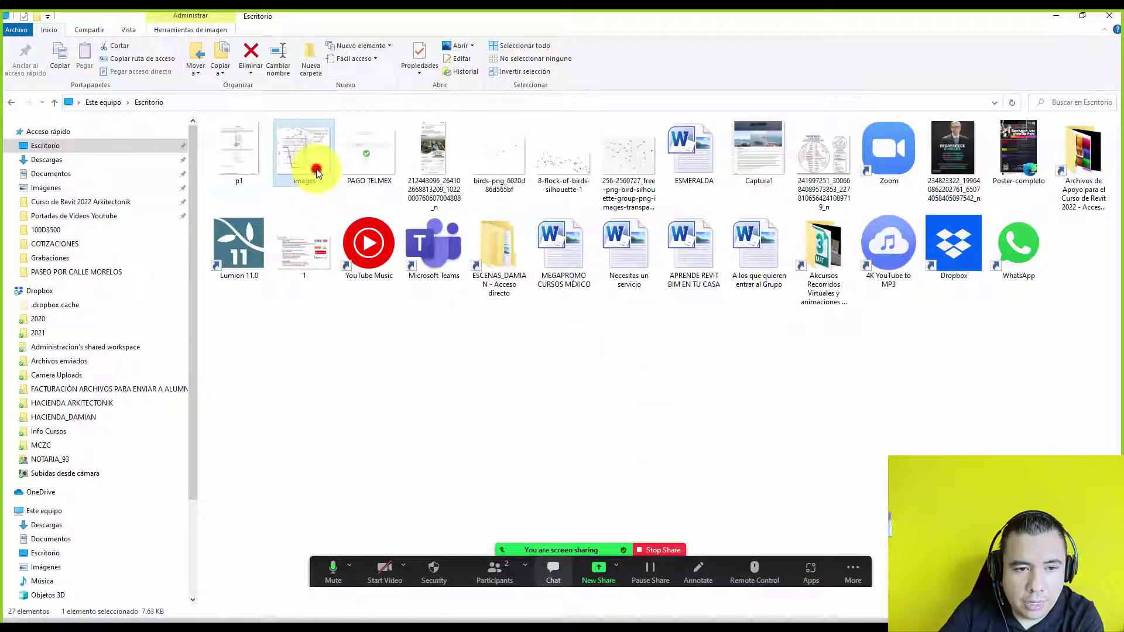
scroll(580, 299, "up", 3)
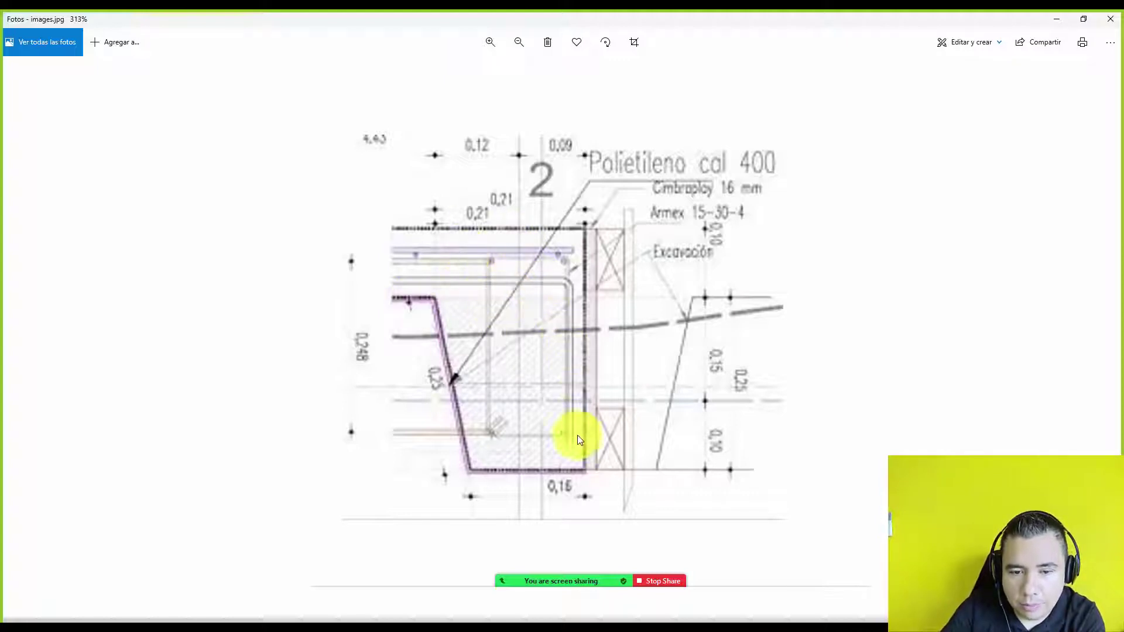
left_click(1056, 19)
left_click(611, 373)
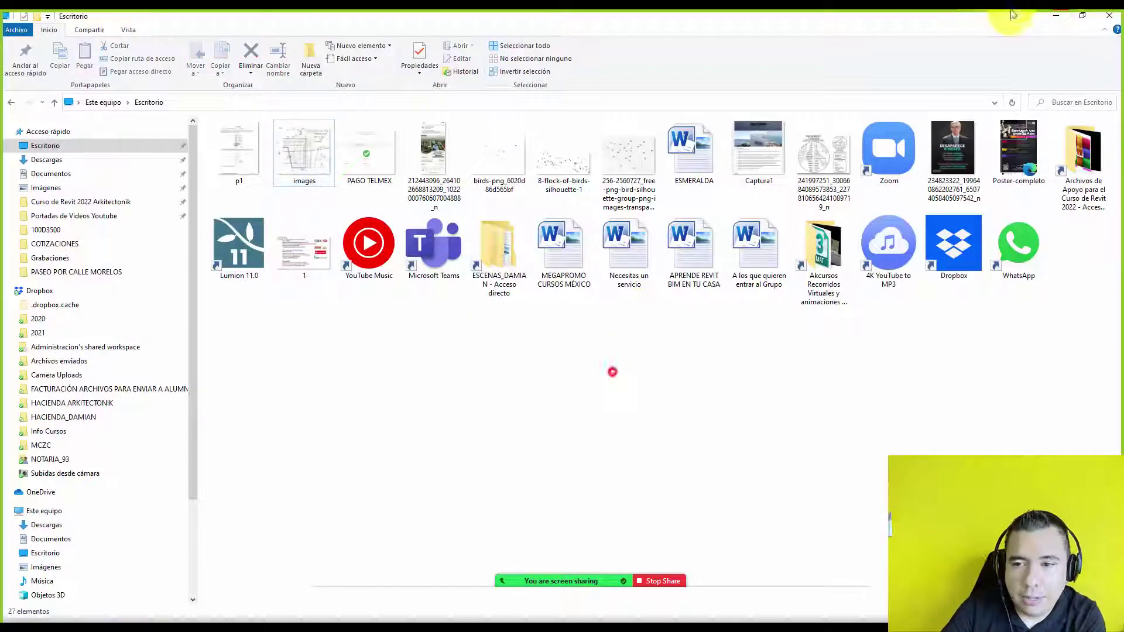
left_click(1061, 16)
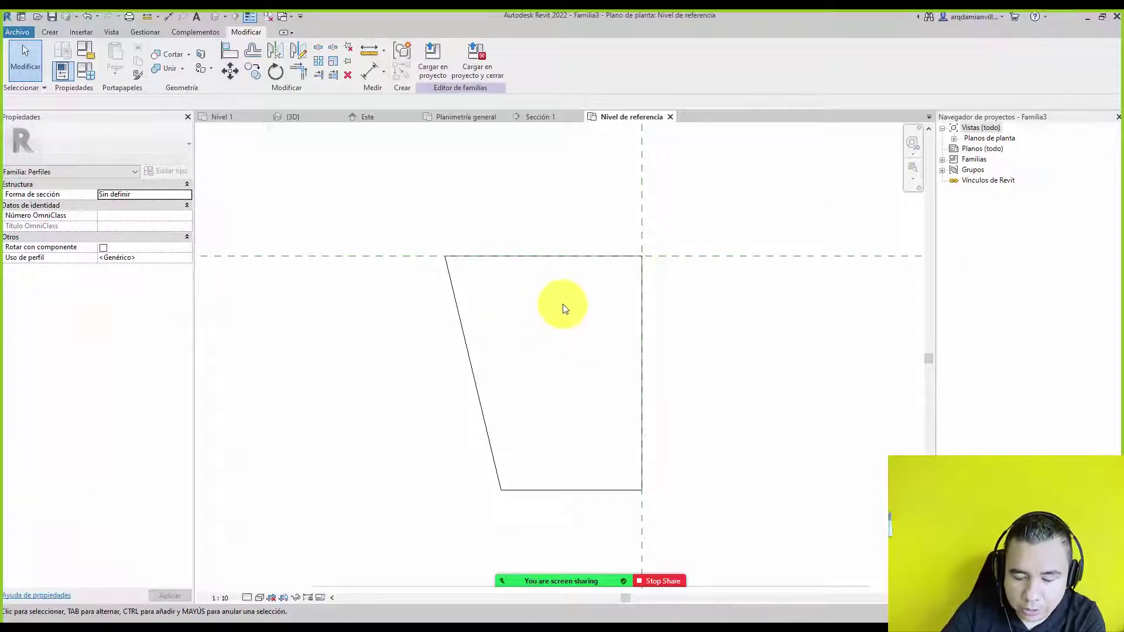
- Save the profile family as DENTELLON 1 and load it into the project
left_click(28, 33)
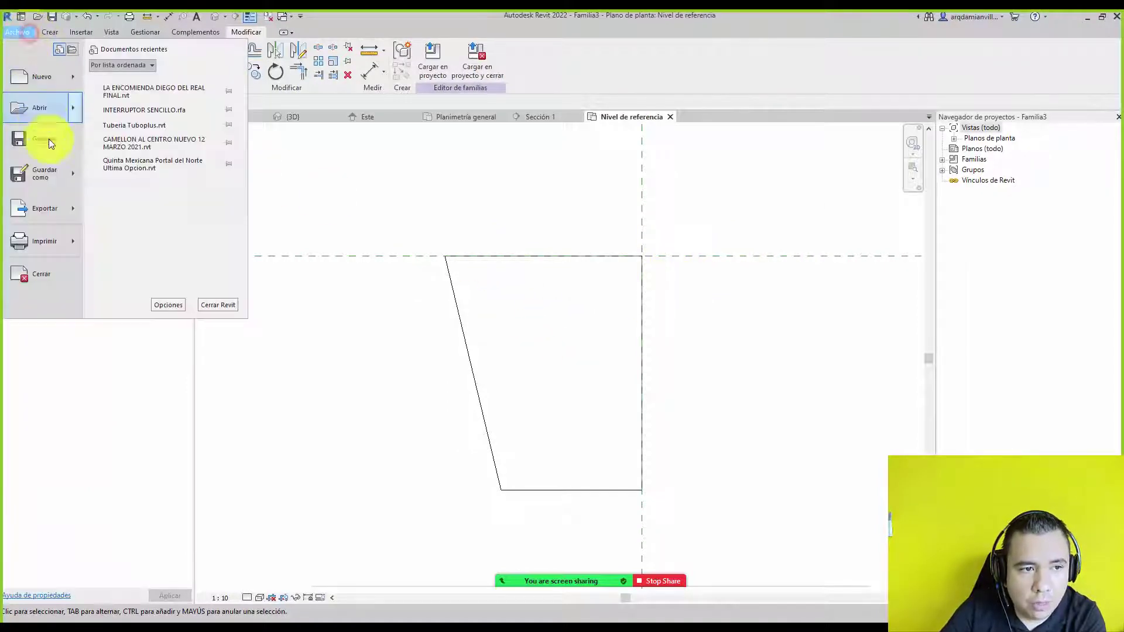
left_click(51, 171)
left_click(149, 168)
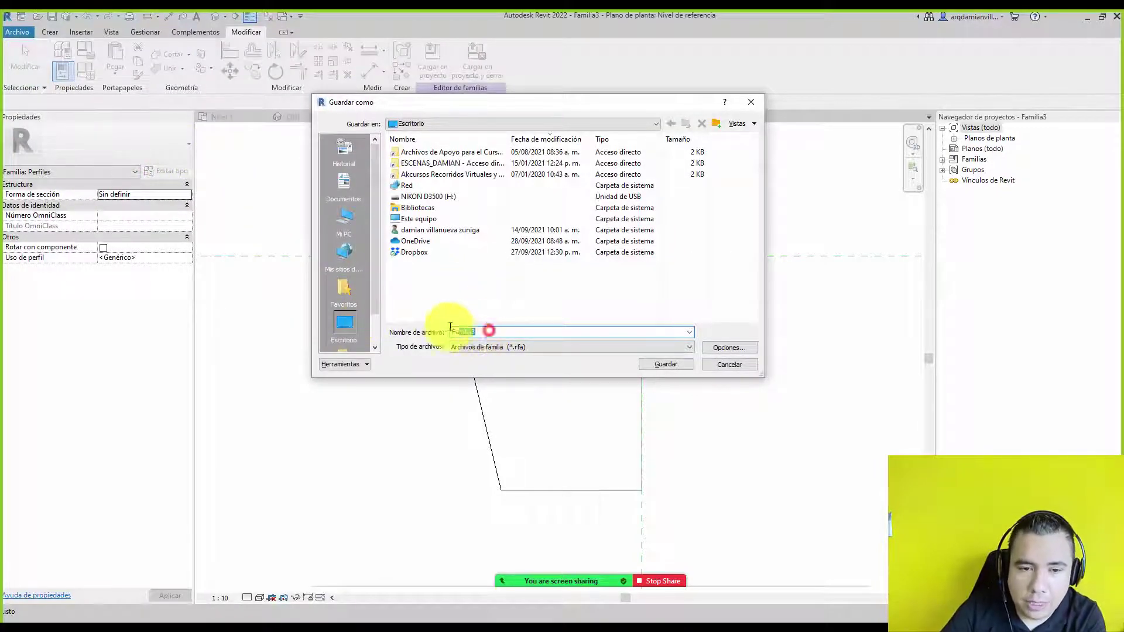
type("DENTE")
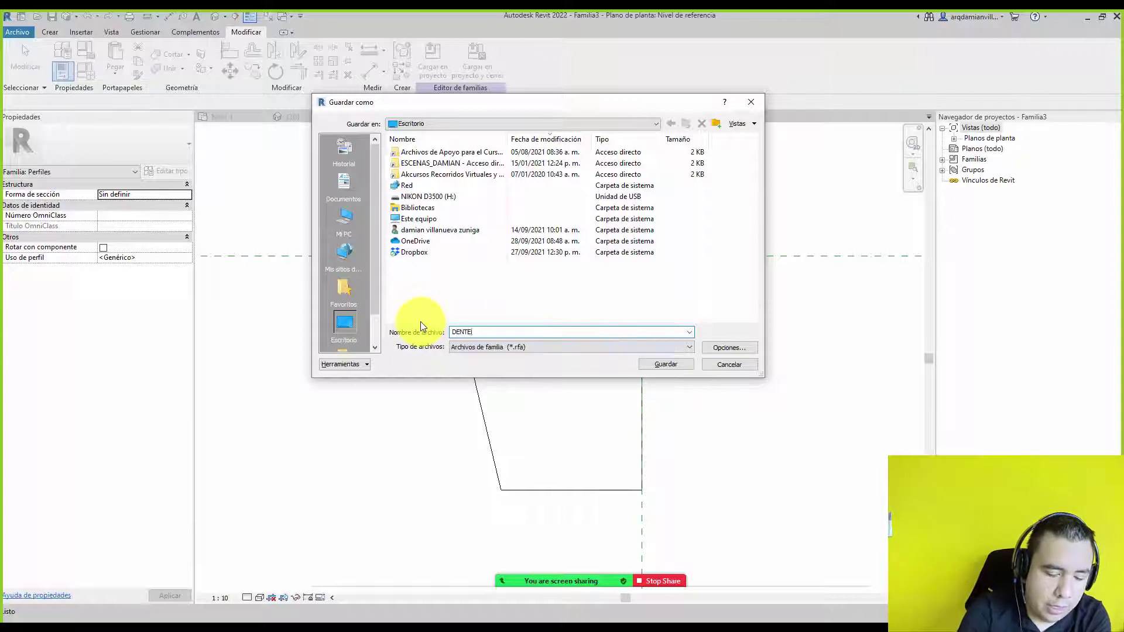
type("LLON 1")
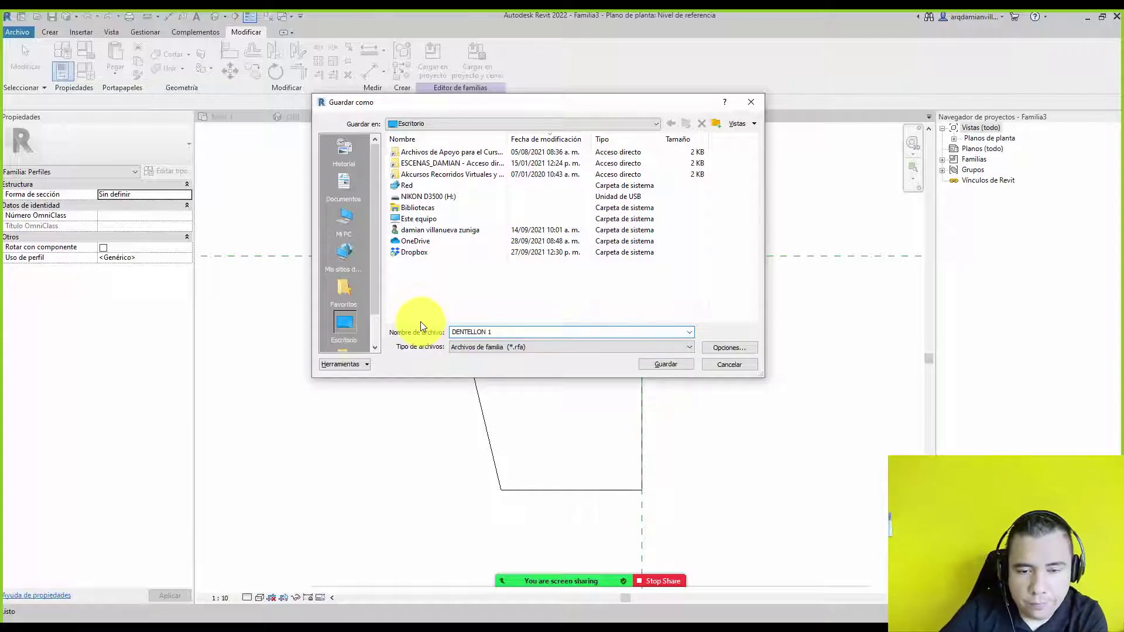
left_click(651, 367)
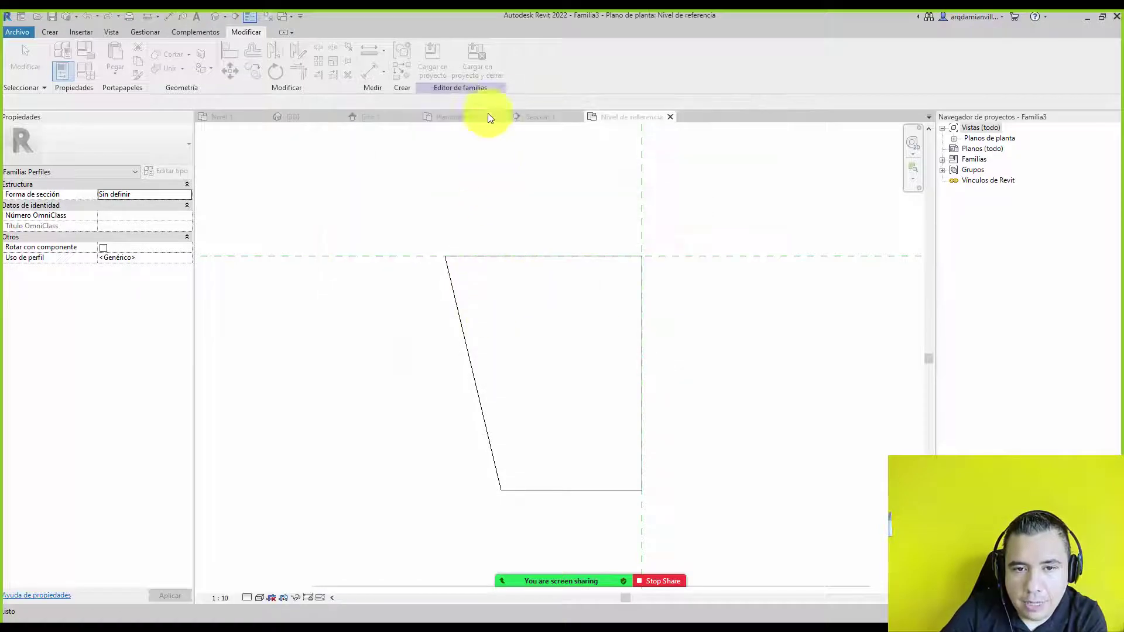
left_click(493, 71)
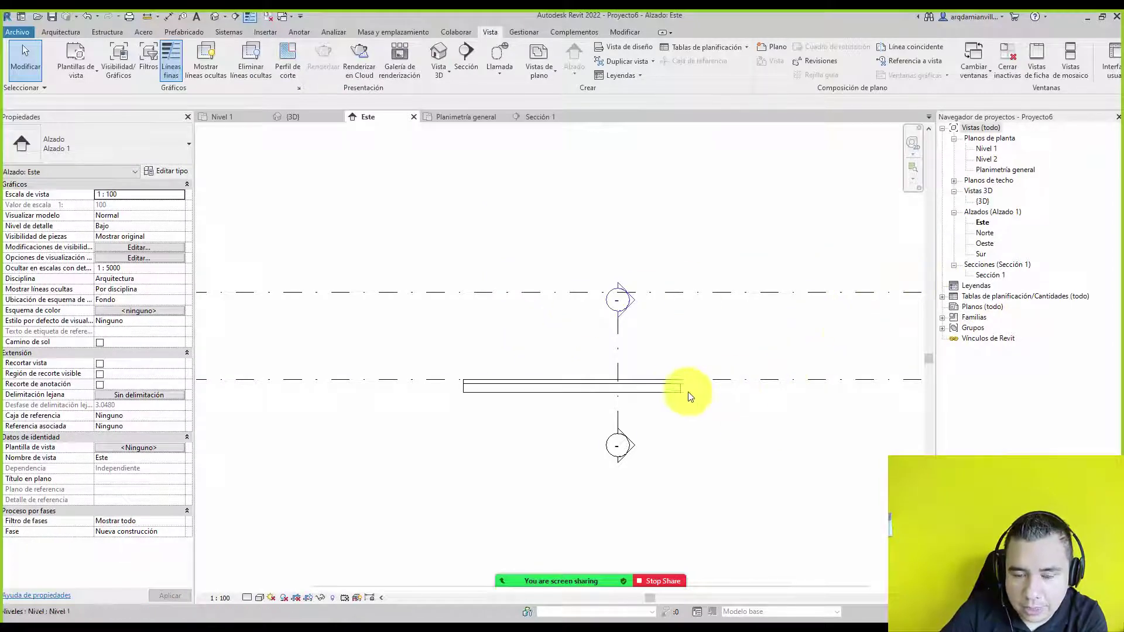
- In Sección 1, duplicate the selected slab edge's type as DENTELLON 1
double_click(989, 275)
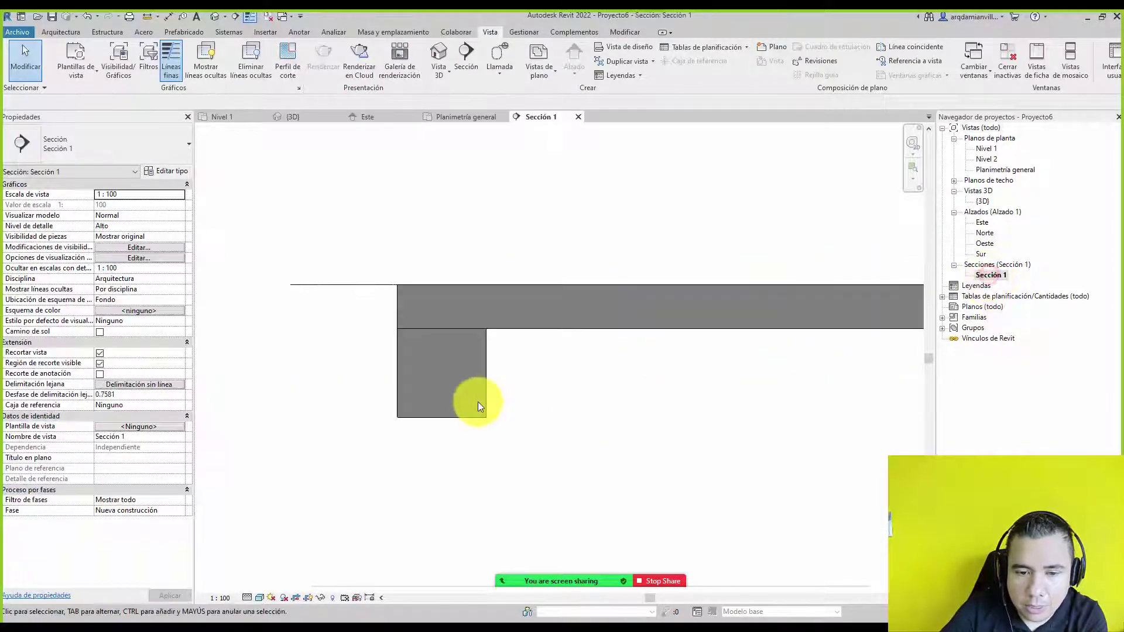
left_click(483, 383)
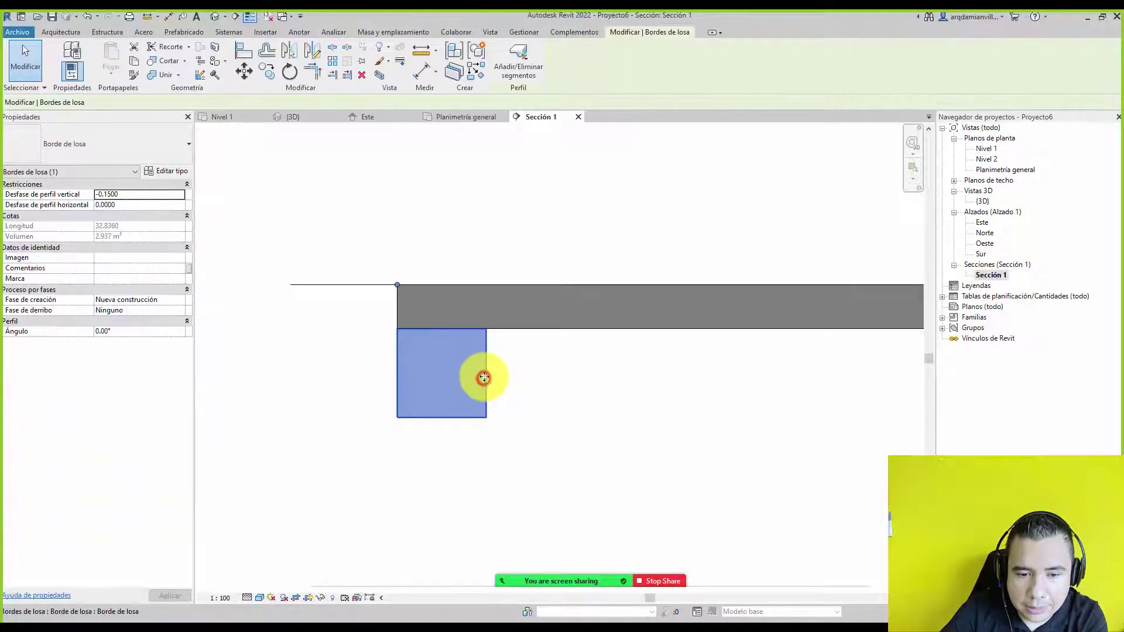
left_click(156, 174)
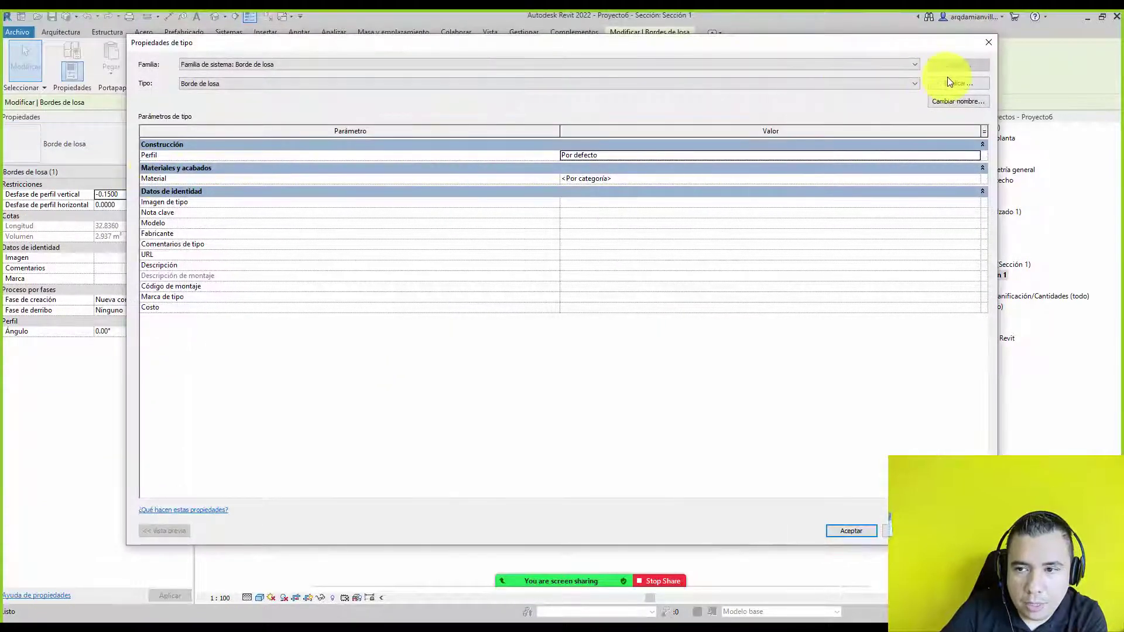
left_click(955, 84)
type("DENTELLON 1")
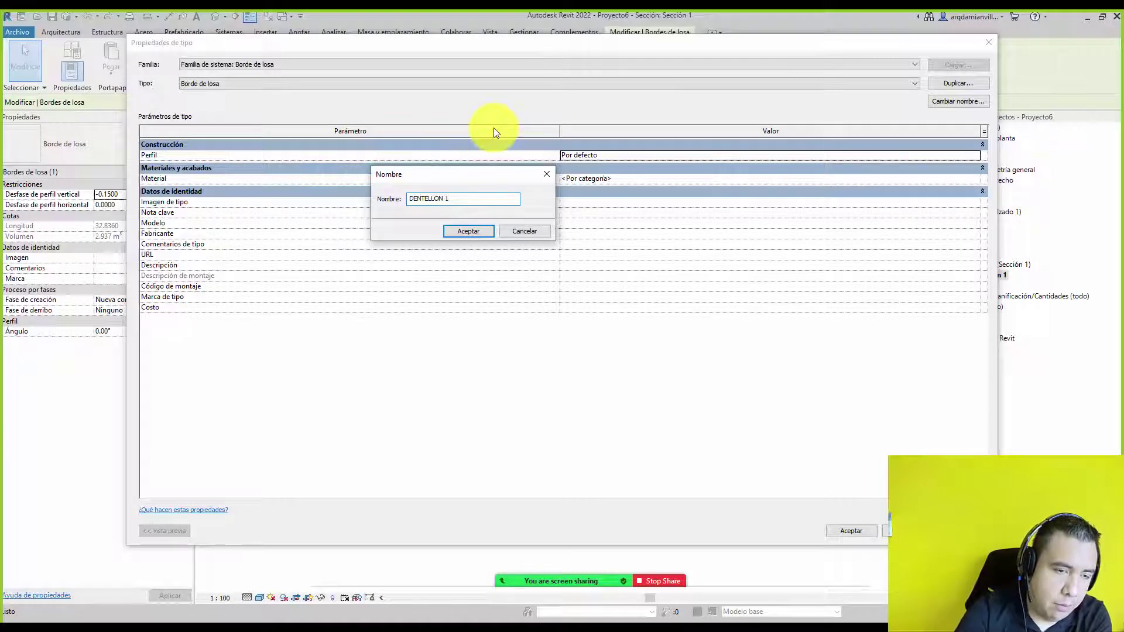
key("Return")
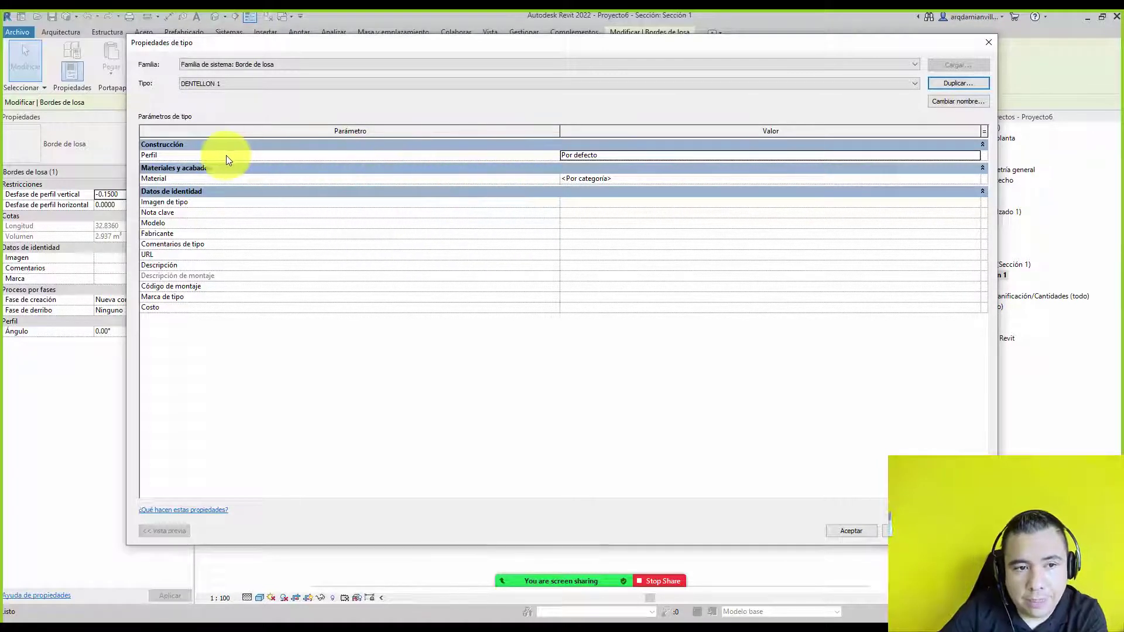
- Give the DENTELLON 1 type the DENTELLON 1 profile and Hormigón material
left_click(974, 154)
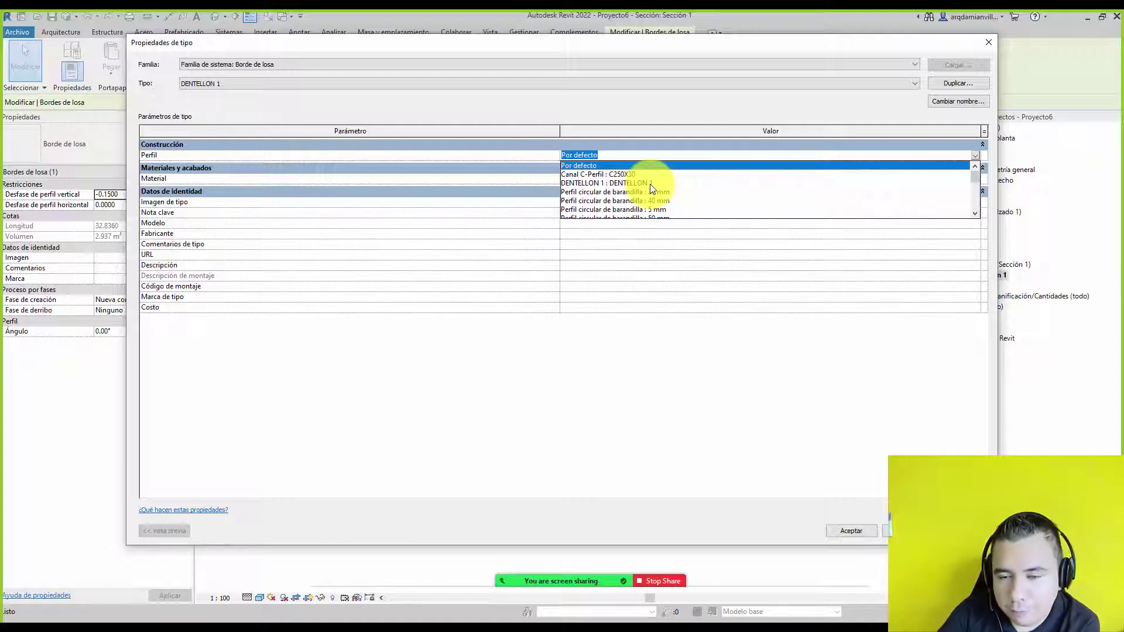
left_click(650, 184)
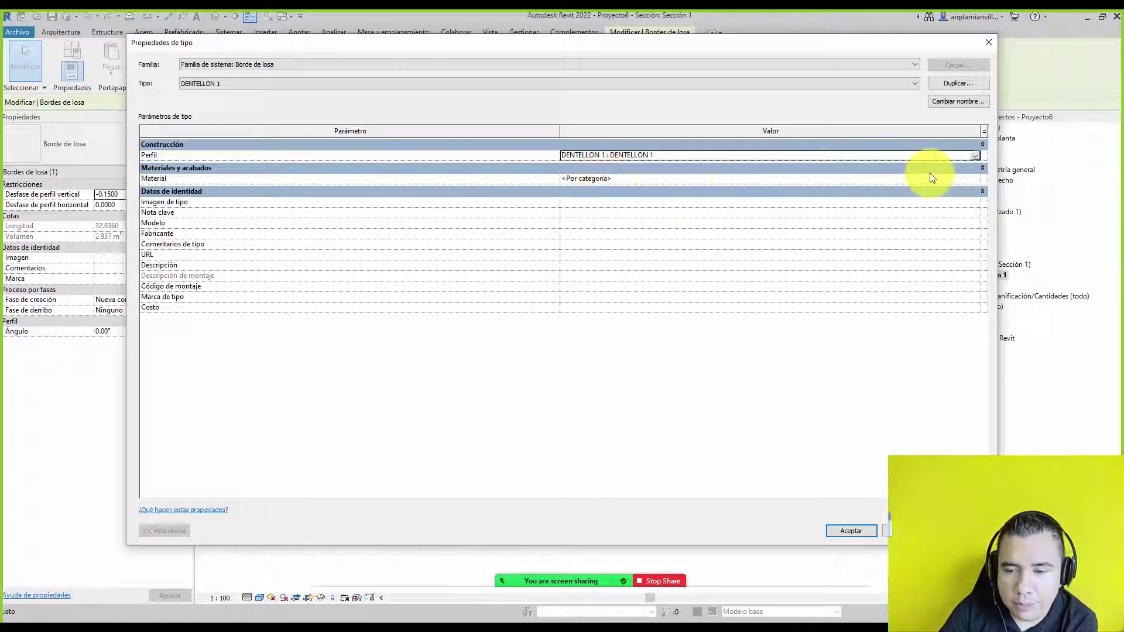
left_click(975, 178)
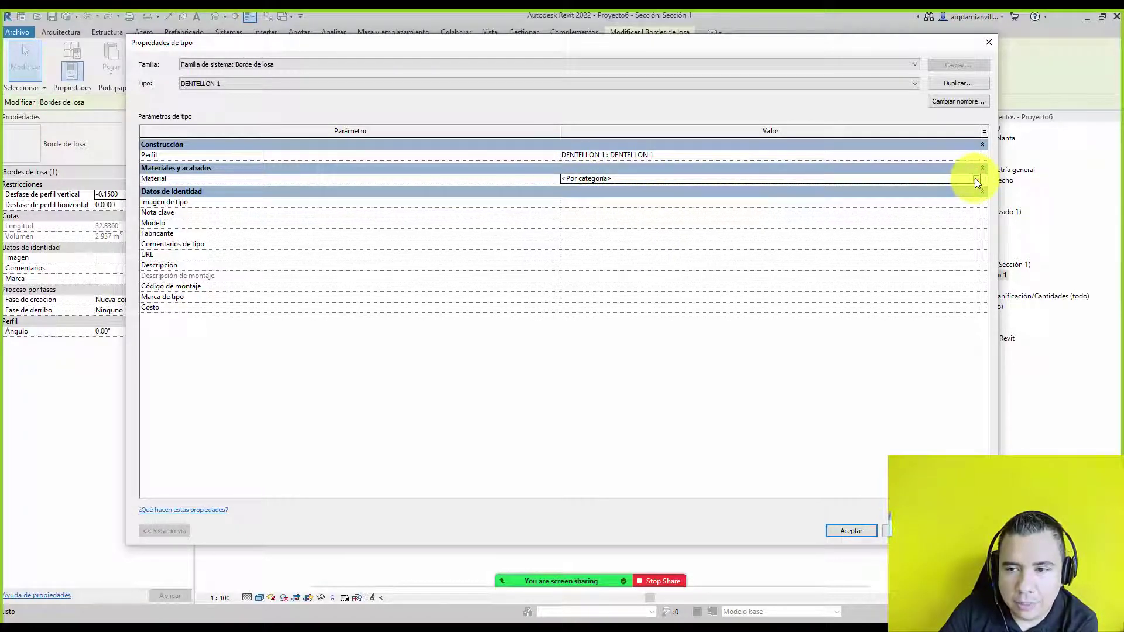
left_click(974, 178)
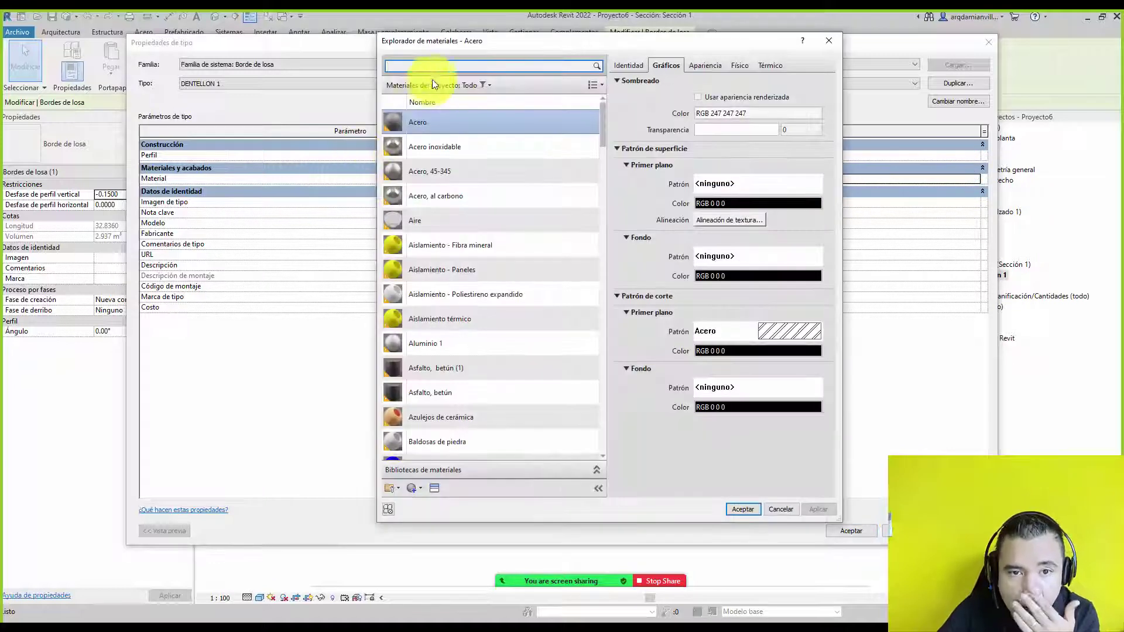
left_click(434, 69)
type("H")
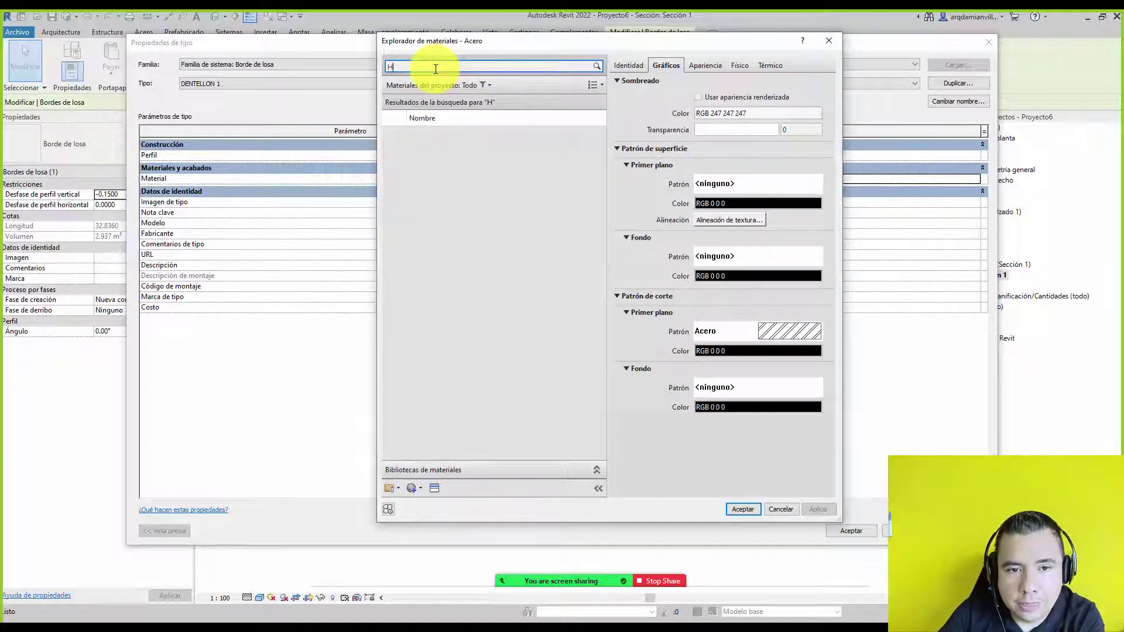
type("O")
left_click(442, 167)
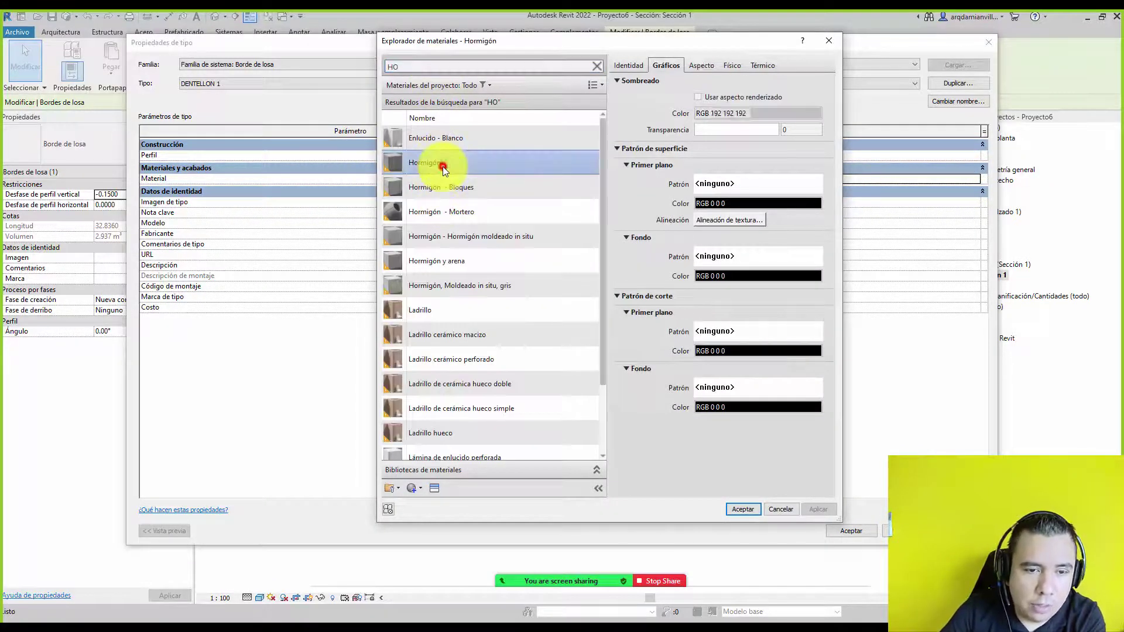
double_click(443, 168)
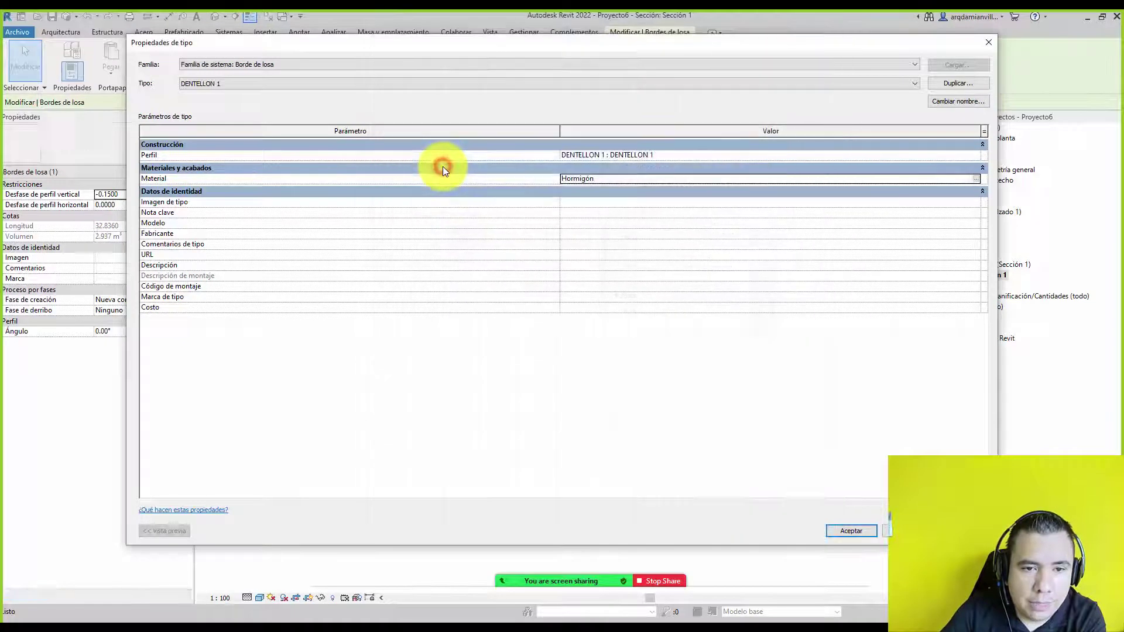
left_click(866, 531)
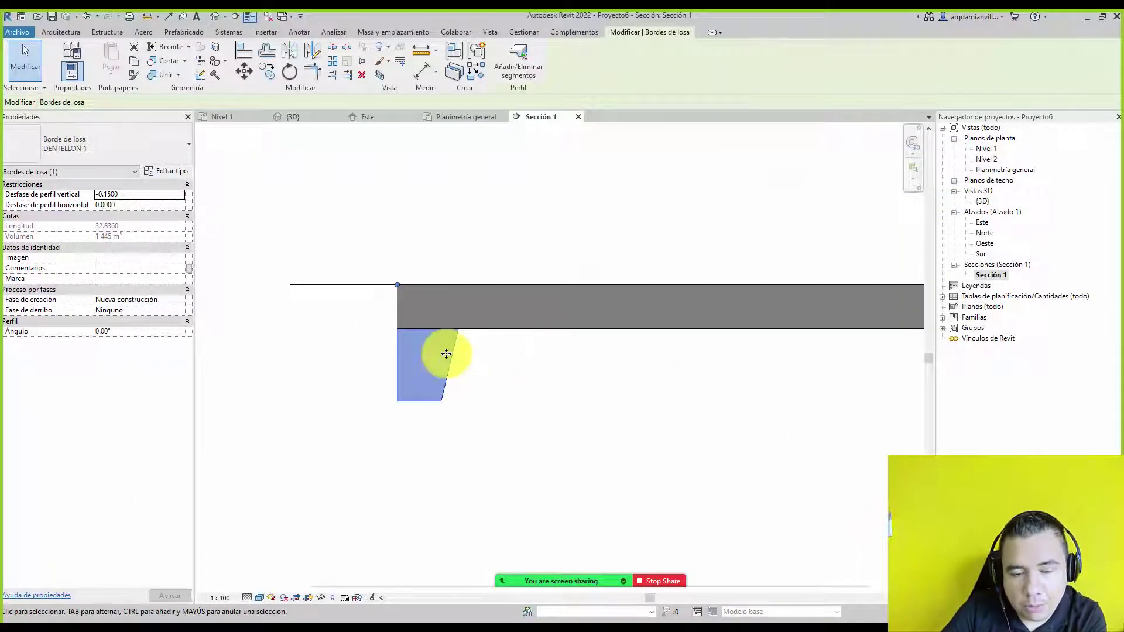
- Zoom around Sección 1 to inspect the slab edge beneath the slab
scroll(423, 353, "up", 1)
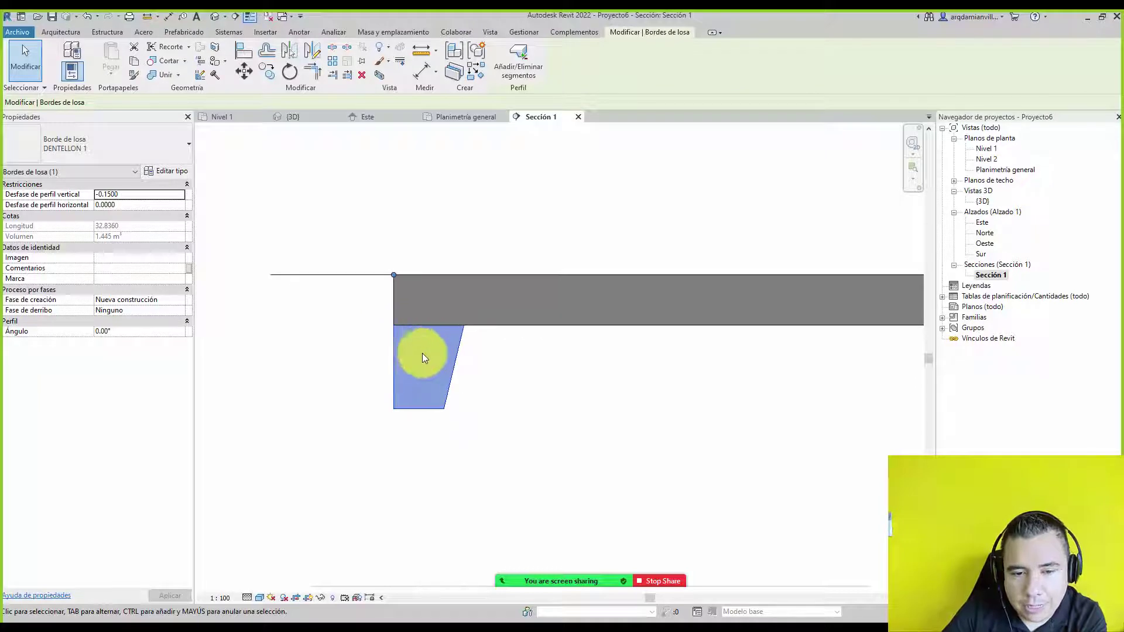
scroll(423, 353, "down", 2)
scroll(715, 351, "down", 2)
scroll(464, 281, "down", 1)
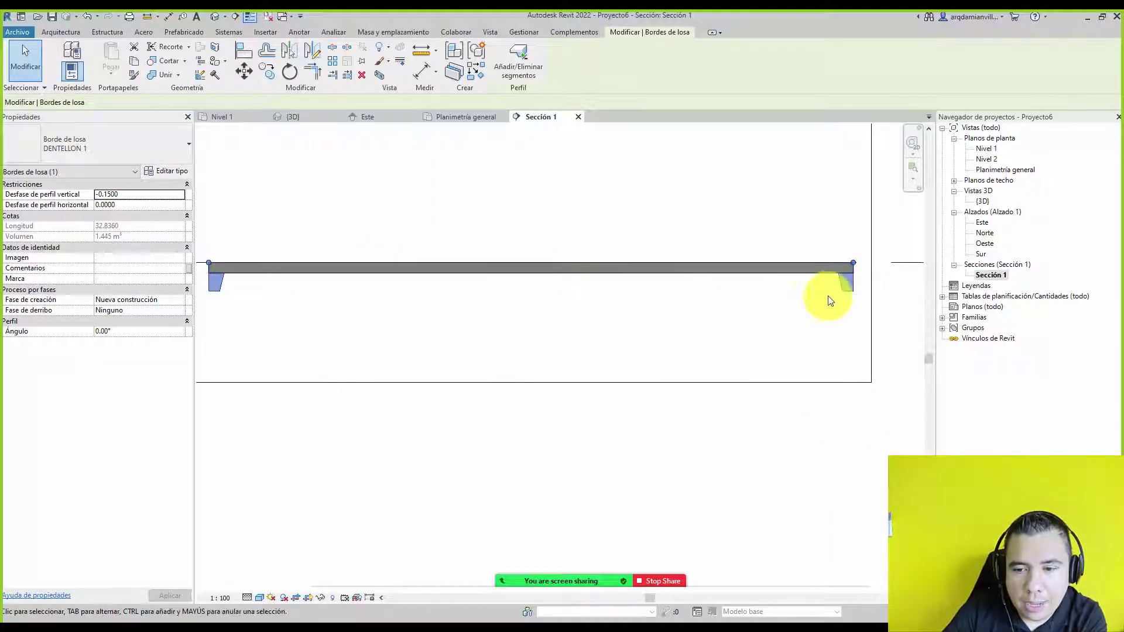
scroll(829, 301, "up", 2)
scroll(853, 279, "up", 2)
scroll(740, 261, "up", 1)
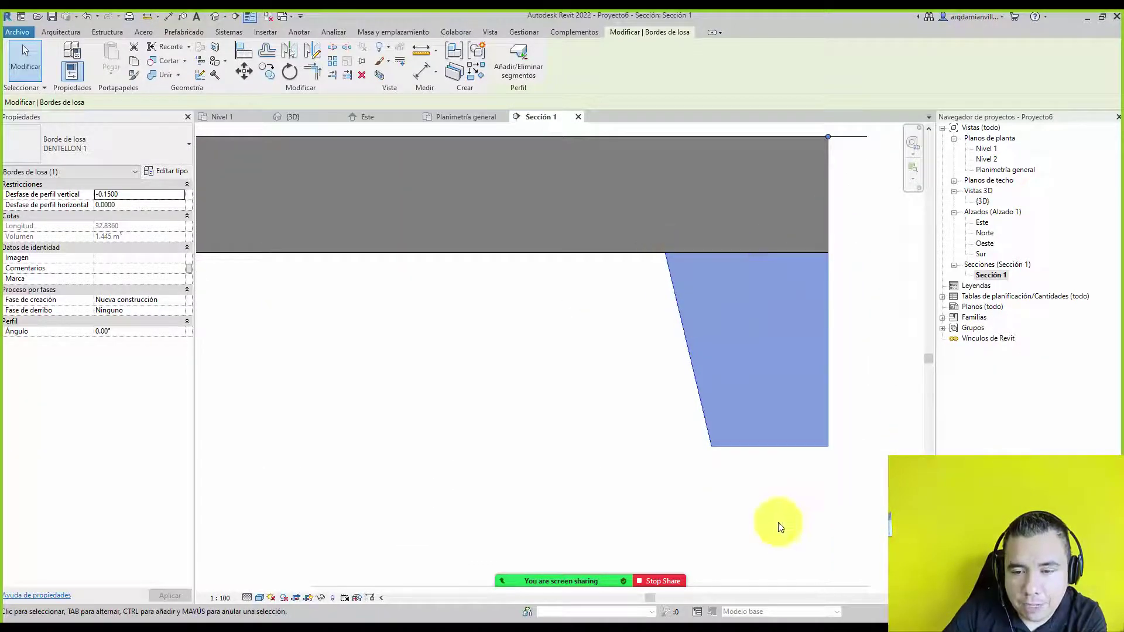
scroll(782, 350, "down", 3)
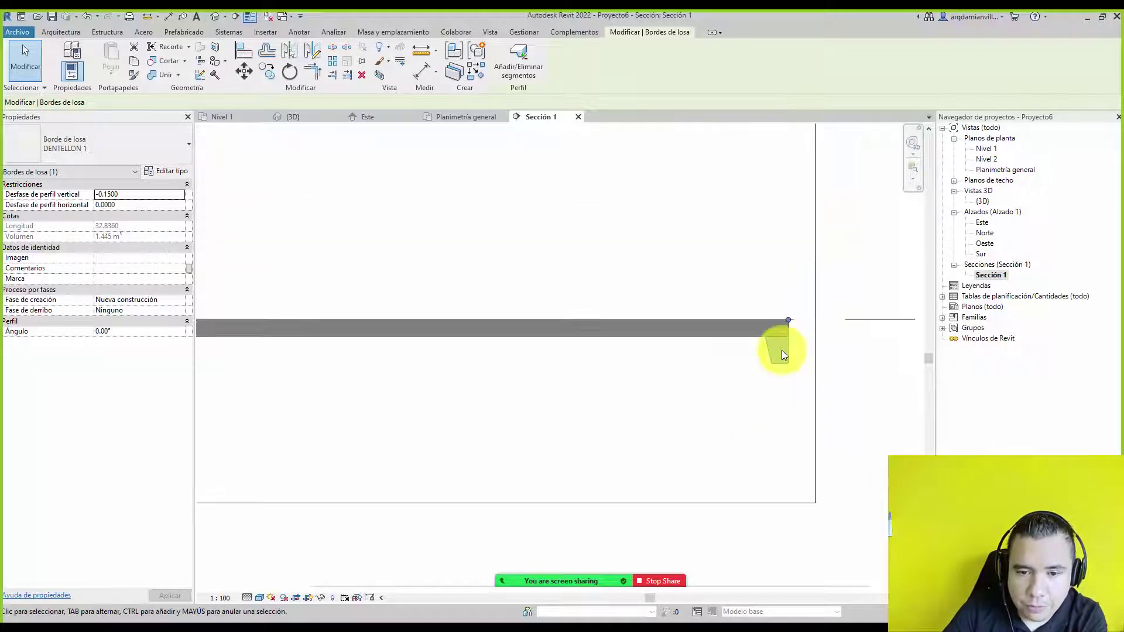
scroll(781, 350, "down", 1)
scroll(315, 362, "up", 1)
left_click(257, 325)
scroll(251, 344, "up", 3)
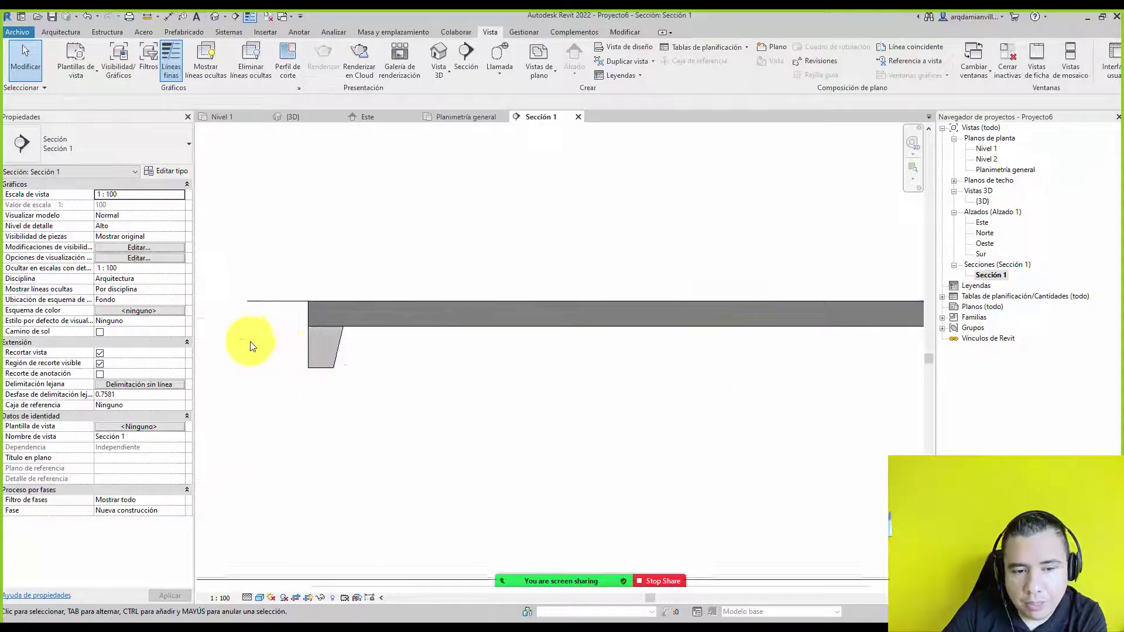
scroll(300, 329, "up", 2)
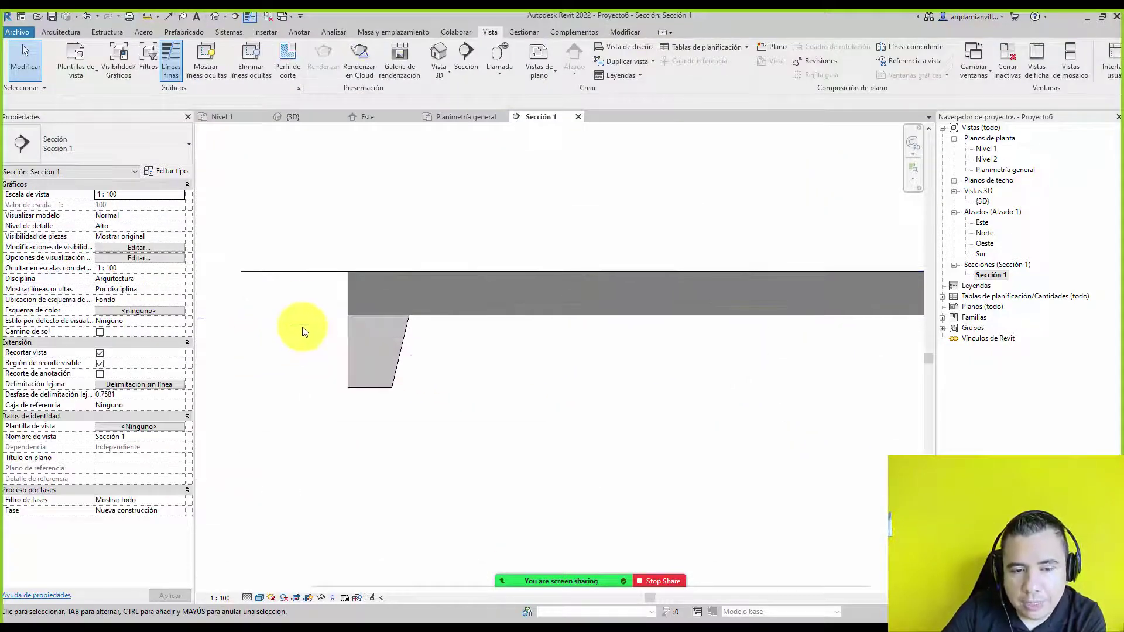
- Compare Borde de losa and DENTELLON 1 types on the slab edge, leaving DENTELLON 1 applied
left_click(346, 337)
left_click(102, 130)
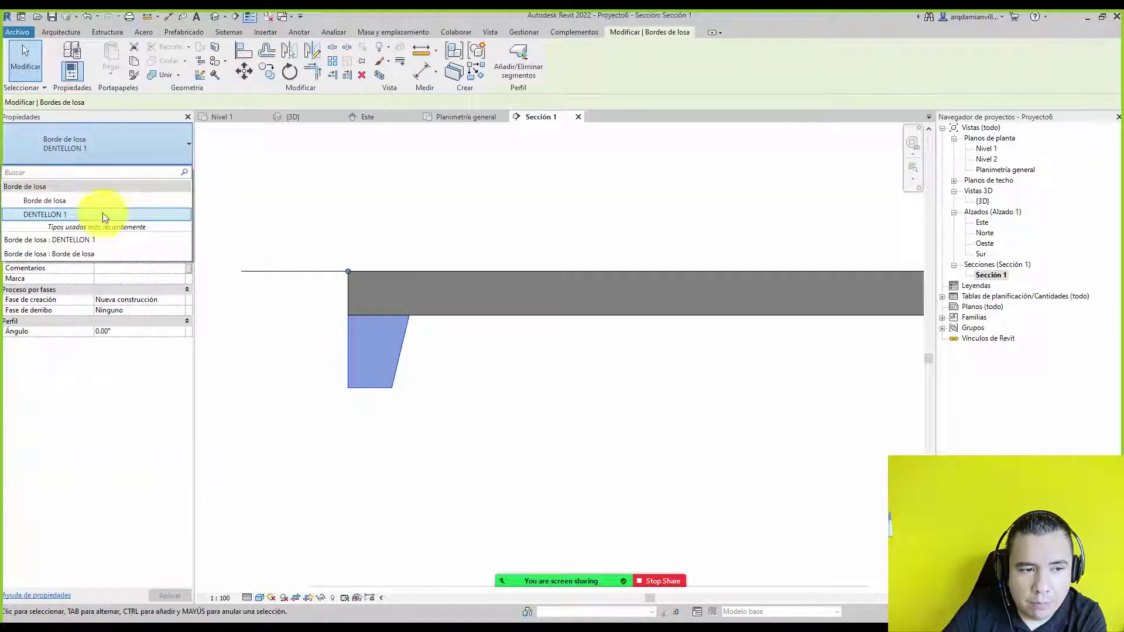
left_click(103, 200)
left_click(135, 143)
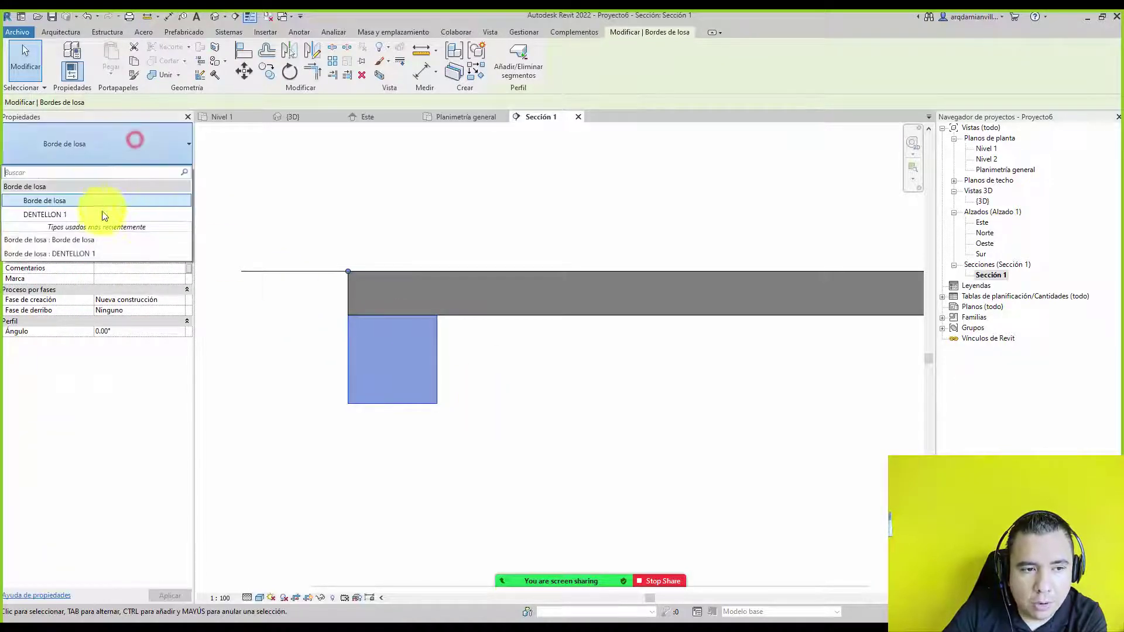
left_click(93, 212)
left_click(121, 147)
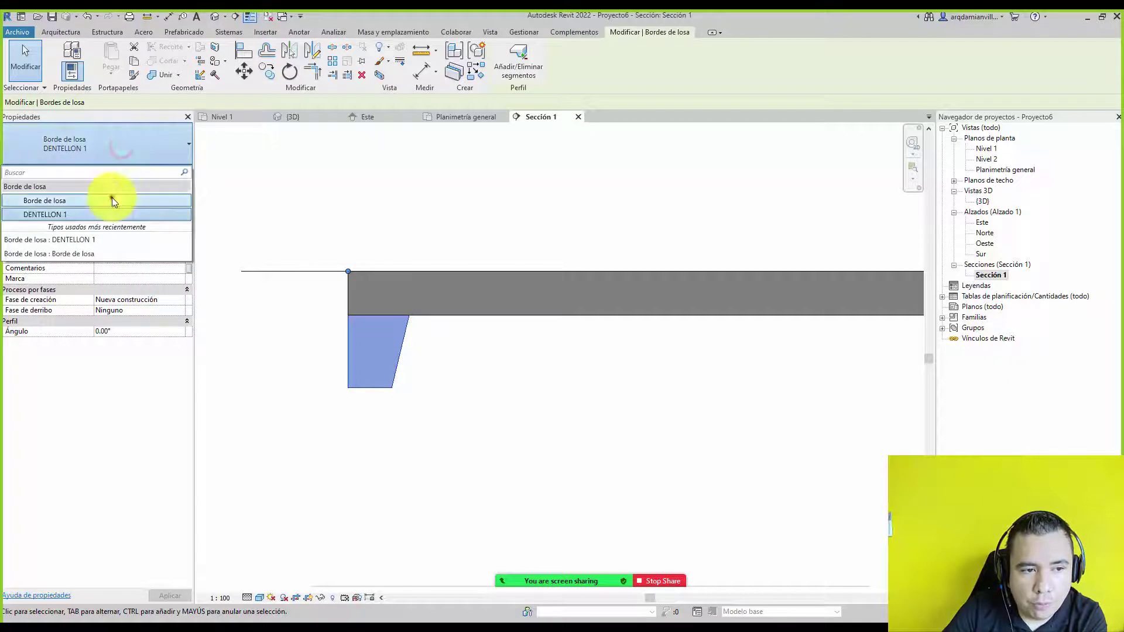
left_click(111, 199)
left_click(123, 143)
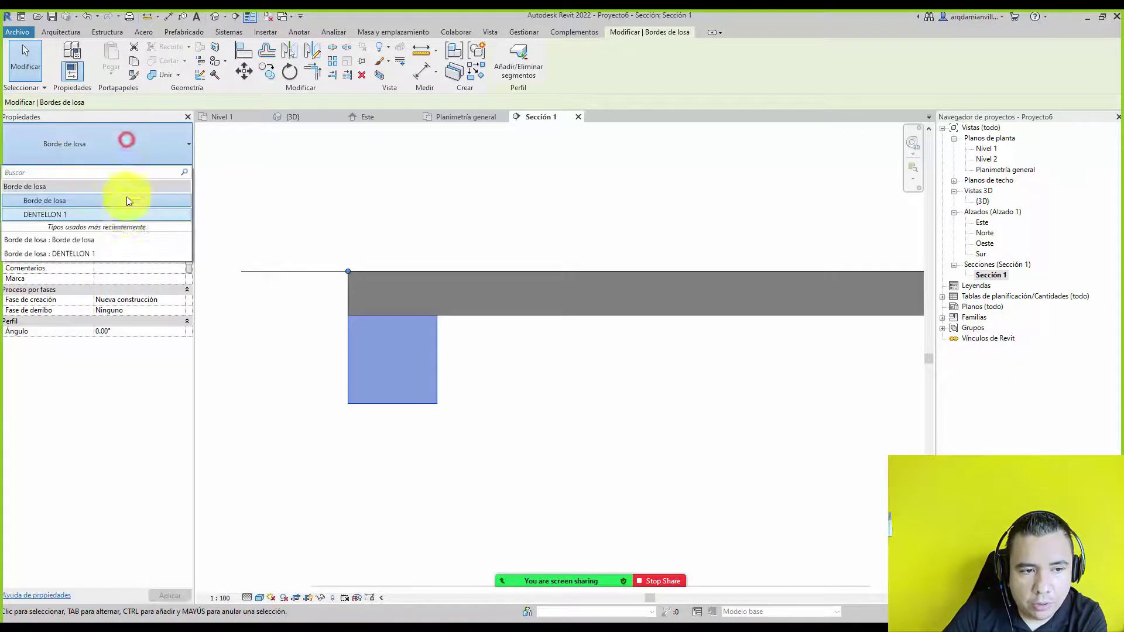
left_click(86, 214)
left_click(374, 416)
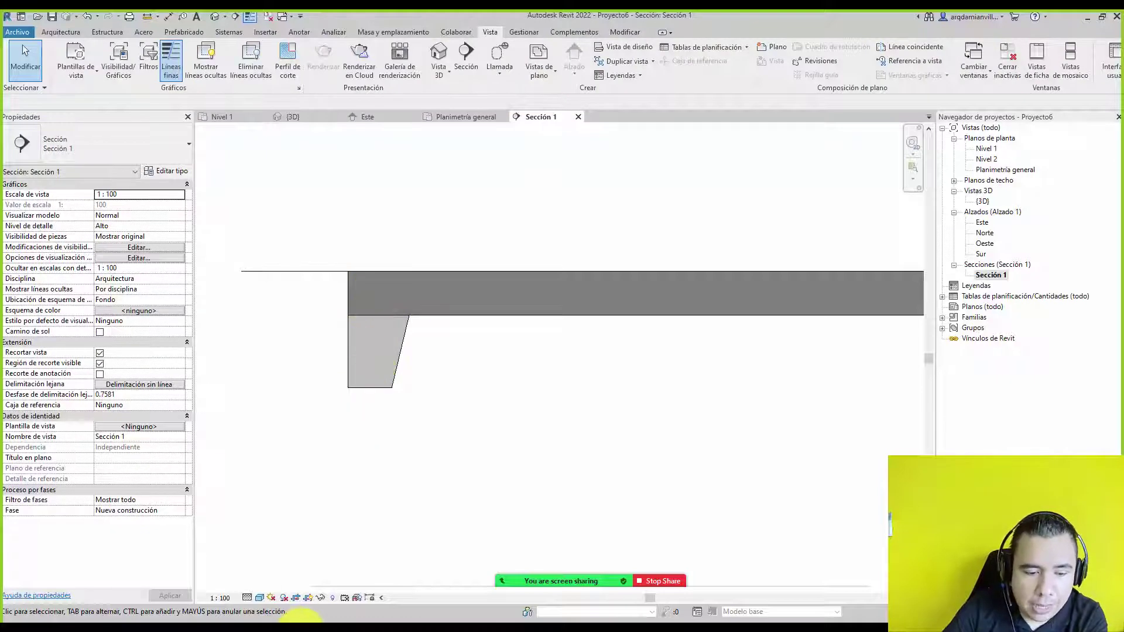
left_click(518, 615)
scroll(562, 314, "up", 3)
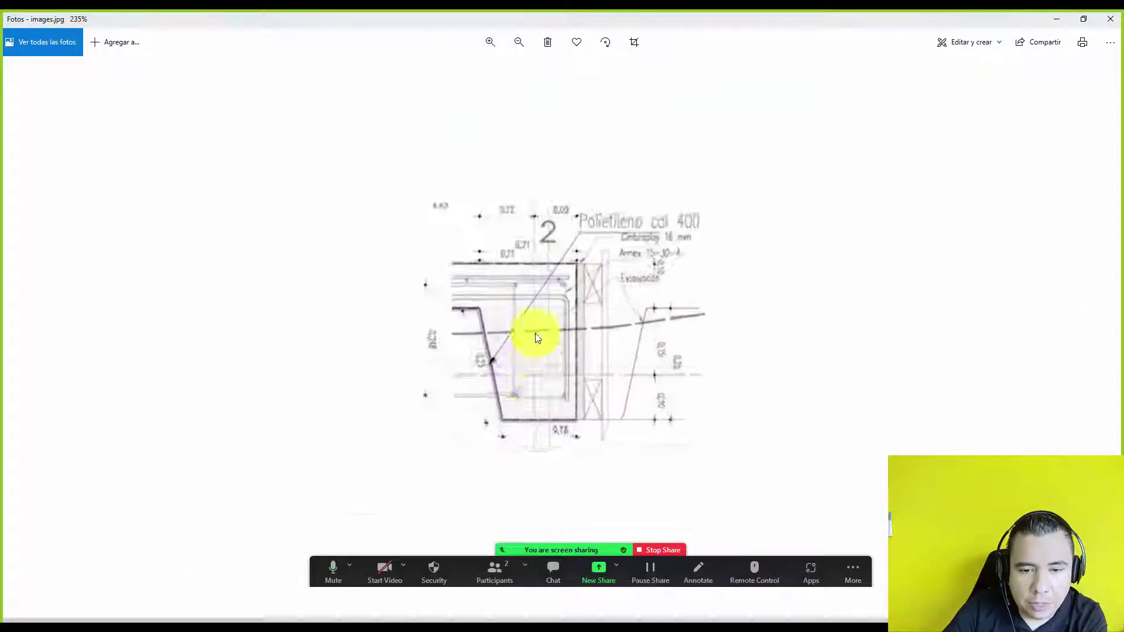
scroll(533, 336, "up", 3)
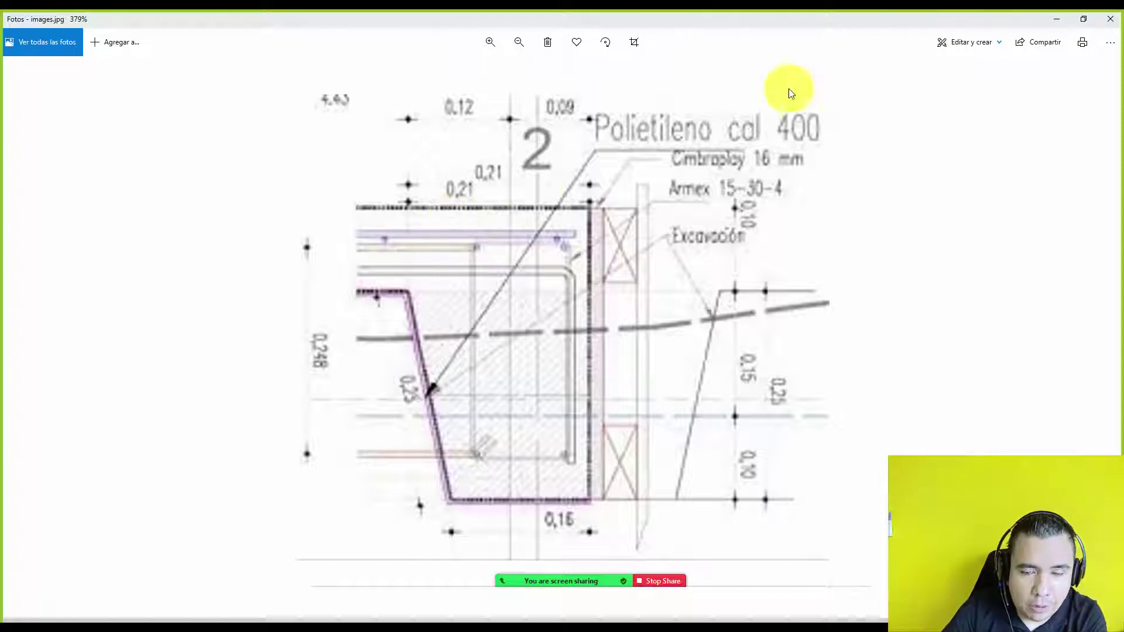
left_click(1057, 19)
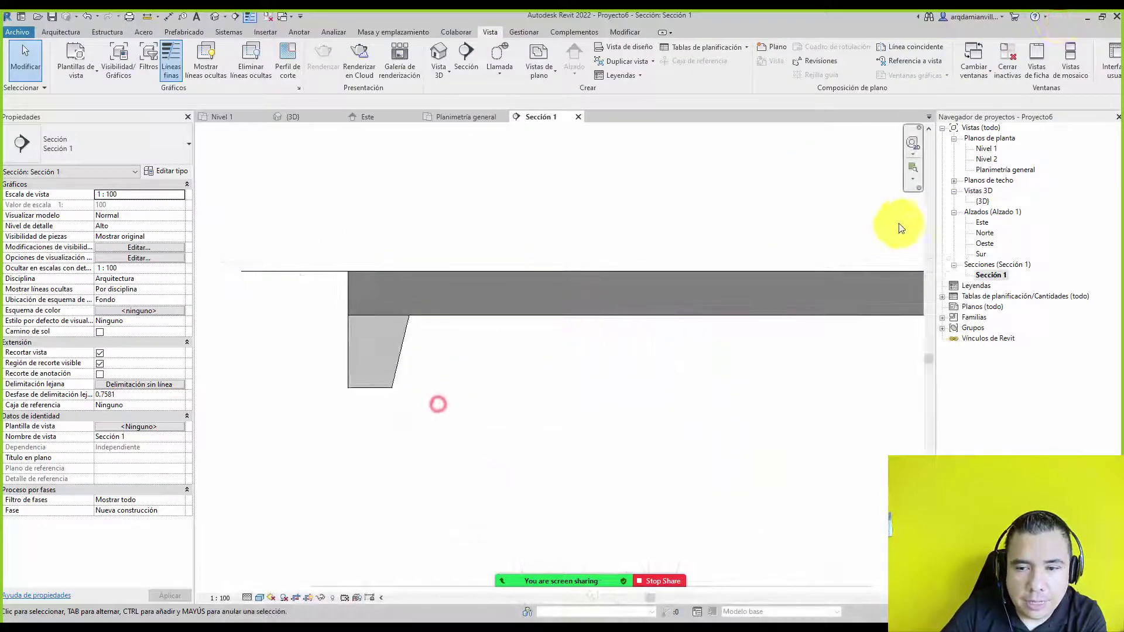
double_click(983, 201)
mouse_move(541, 254)
middle_mouse_down("shift")
mouse_move(384, 309)
mouse_move(349, 308)
middle_mouse_up("shift")
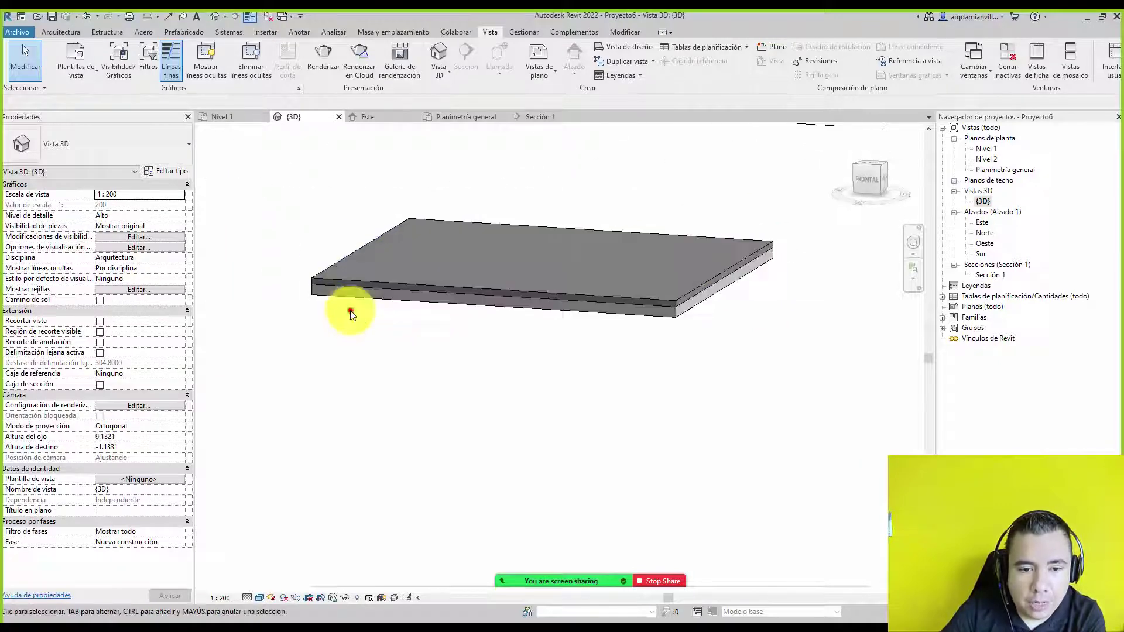
left_click(346, 297)
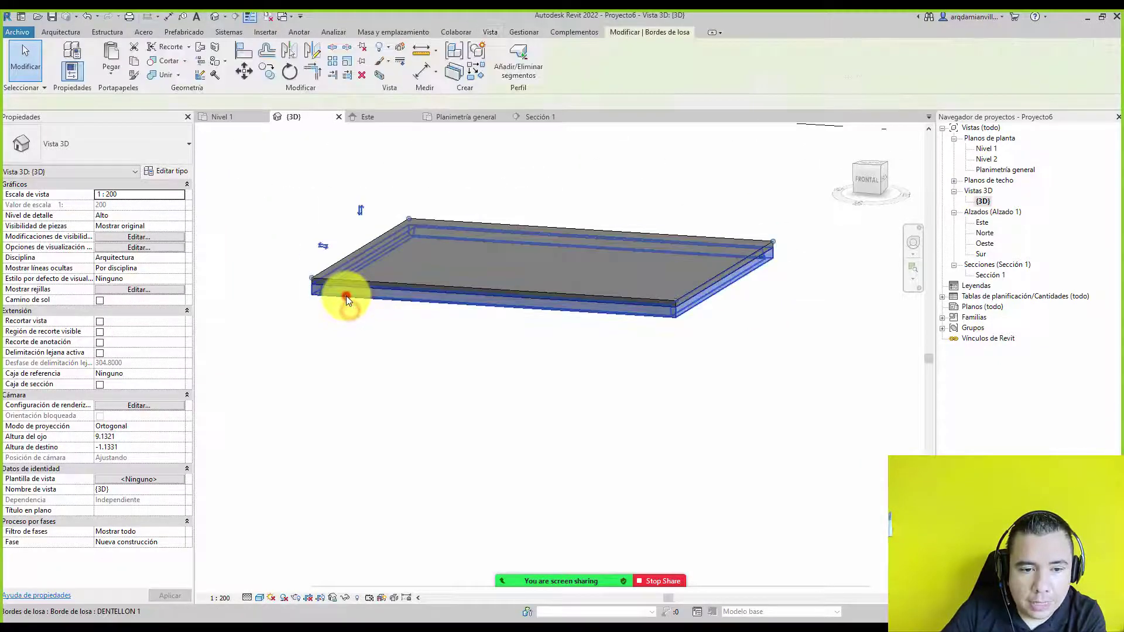
left_click(426, 282)
left_click(426, 334)
left_click(414, 302)
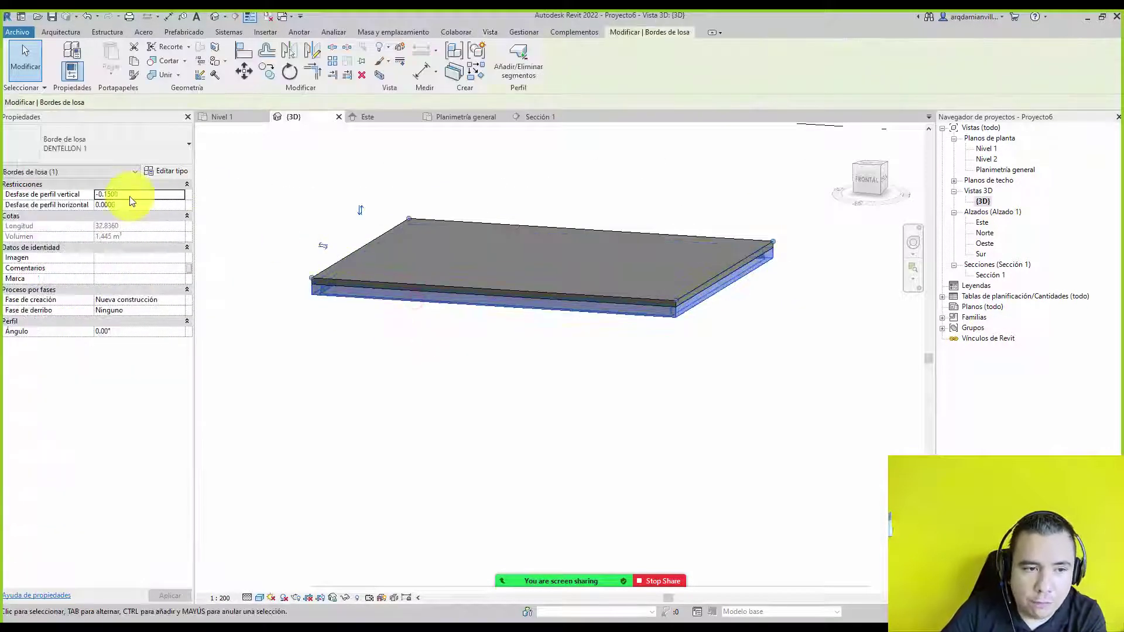
left_click(981, 224)
scroll(677, 381, "up", 1)
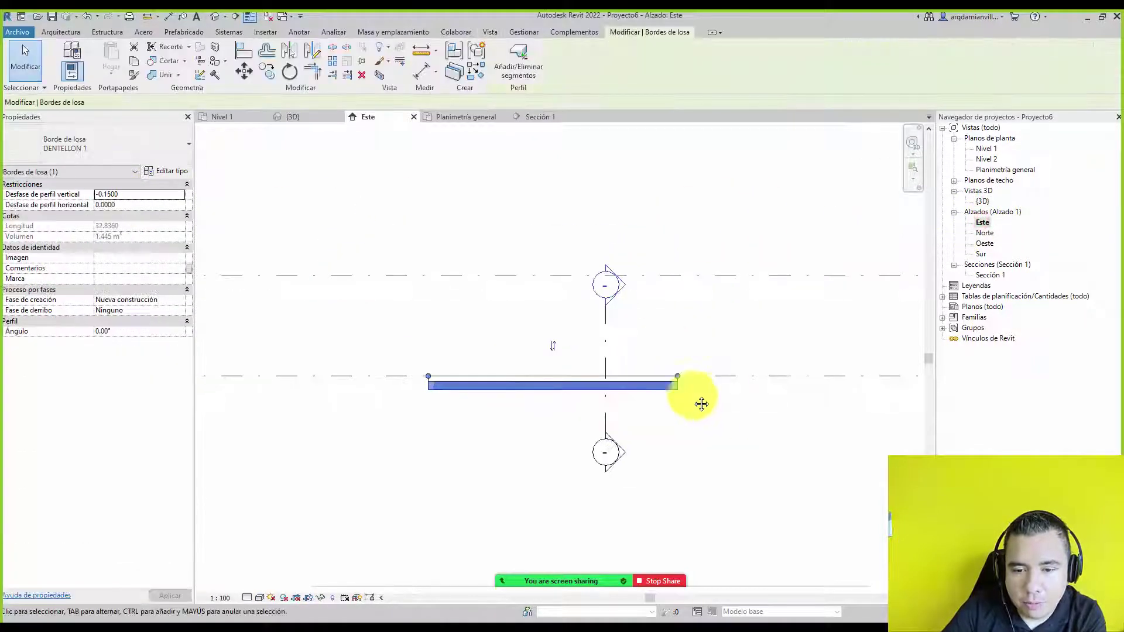
middle_click_drag(700, 401, 533, 373)
scroll(403, 328, "up", 4)
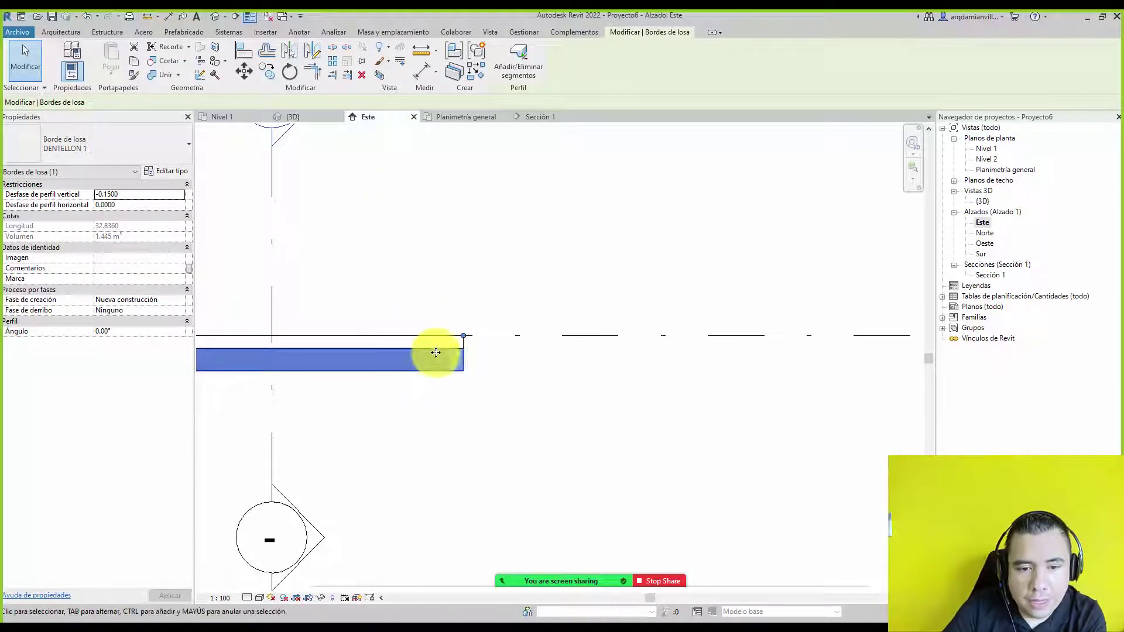
scroll(585, 380, "down", 3)
left_click(606, 404)
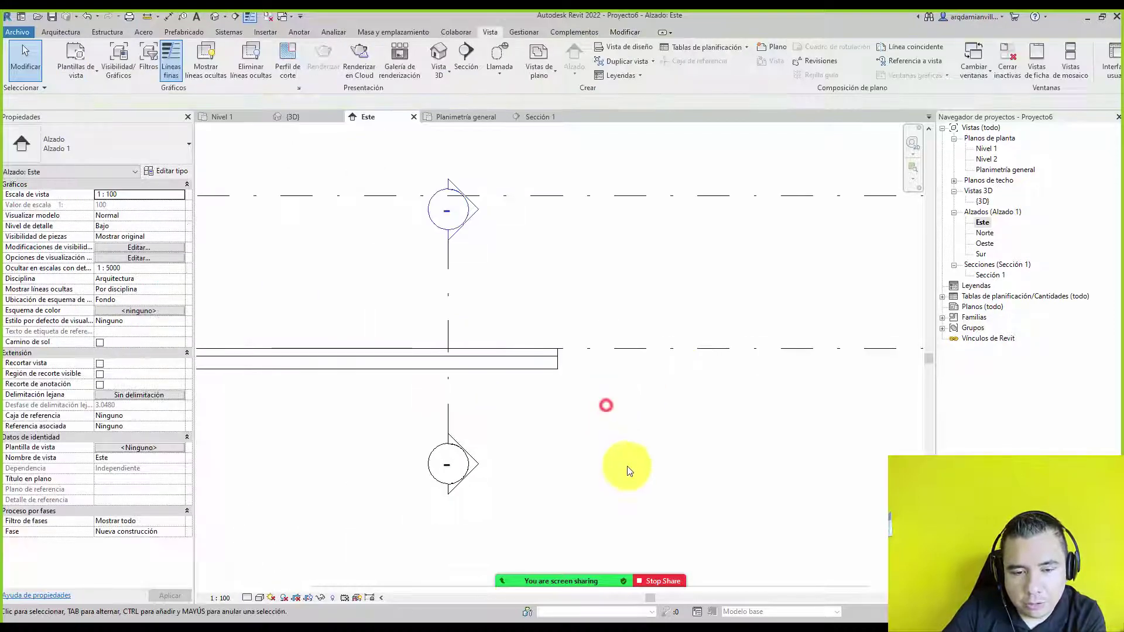
scroll(684, 472, "down", 2)
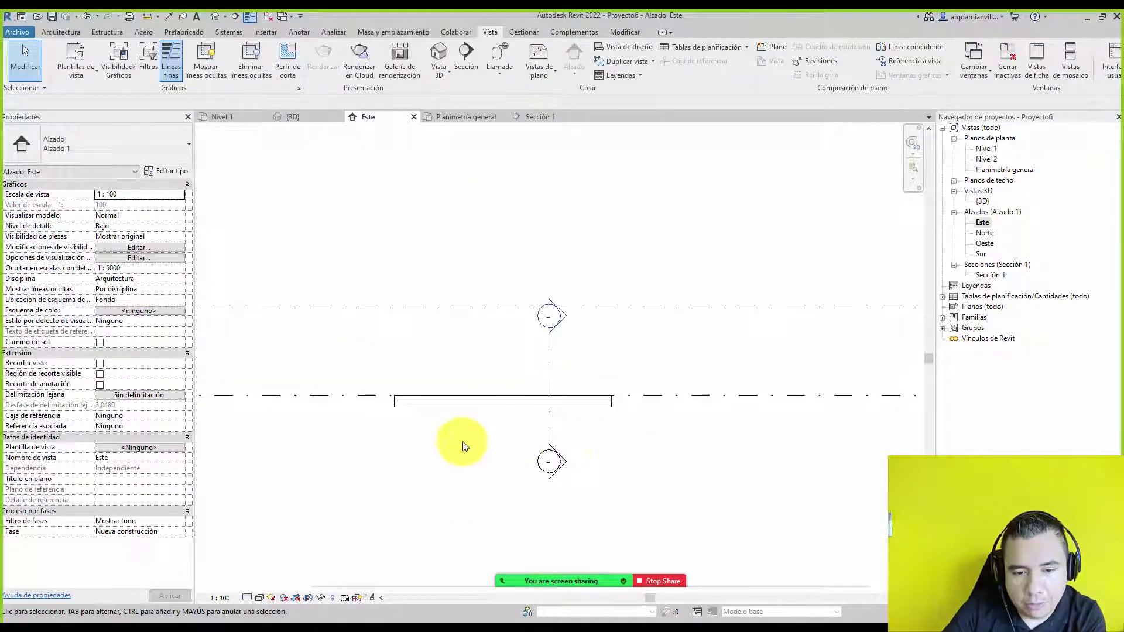
double_click(989, 275)
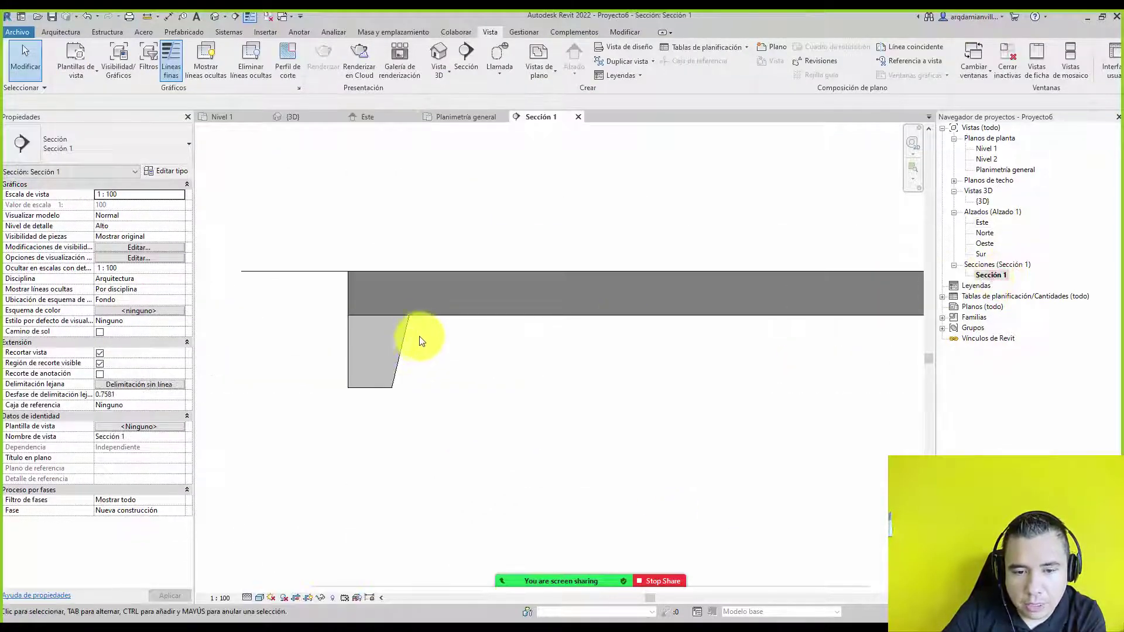
scroll(408, 324, "down", 3)
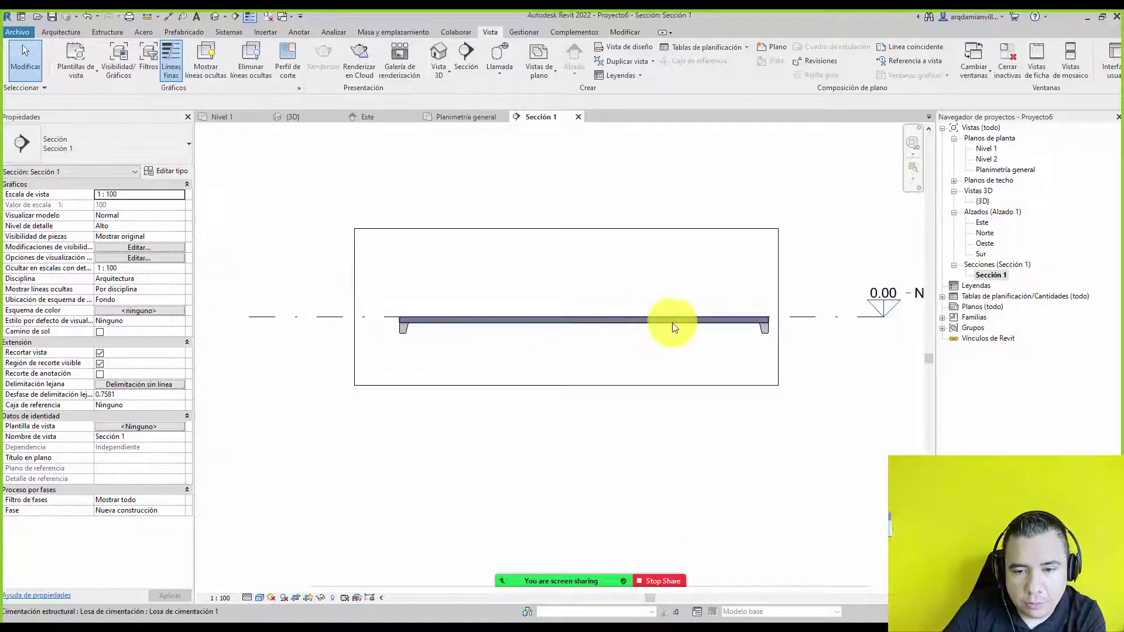
- Open the Nivel 1 plan, then Planimetría general, and try its visual styles
double_click(984, 149)
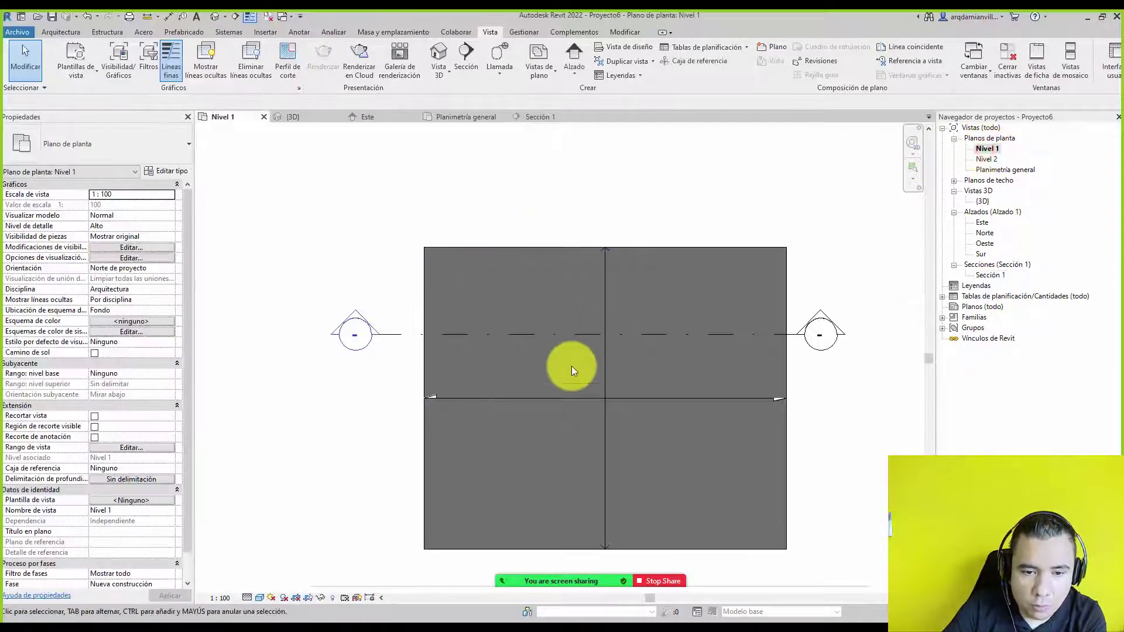
middle_click_drag(710, 318, 673, 296)
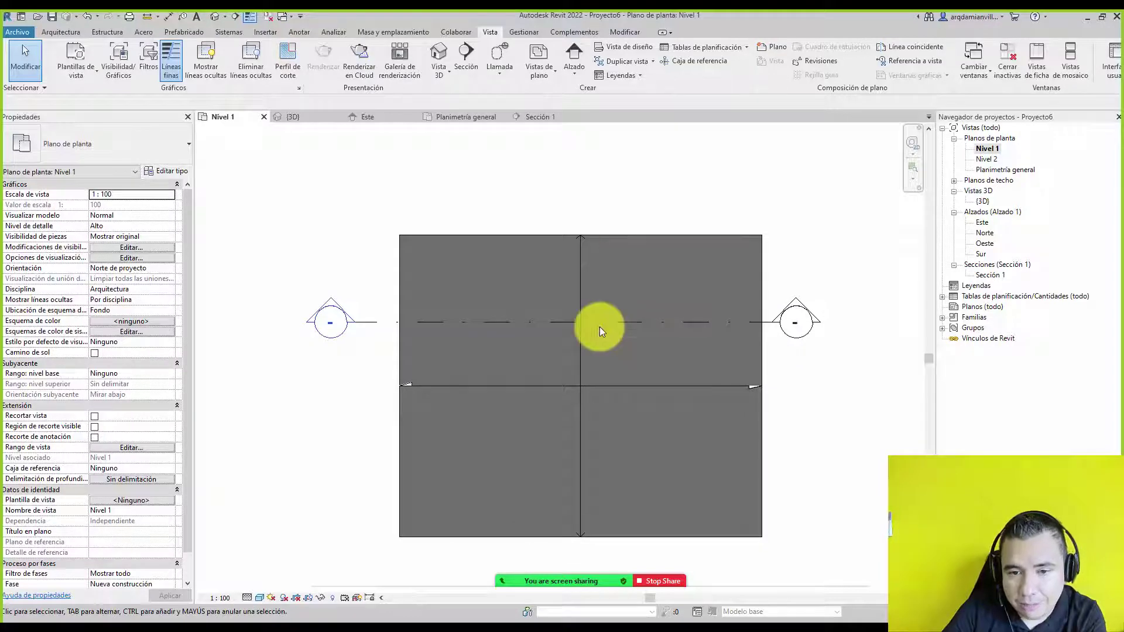
double_click(1008, 170)
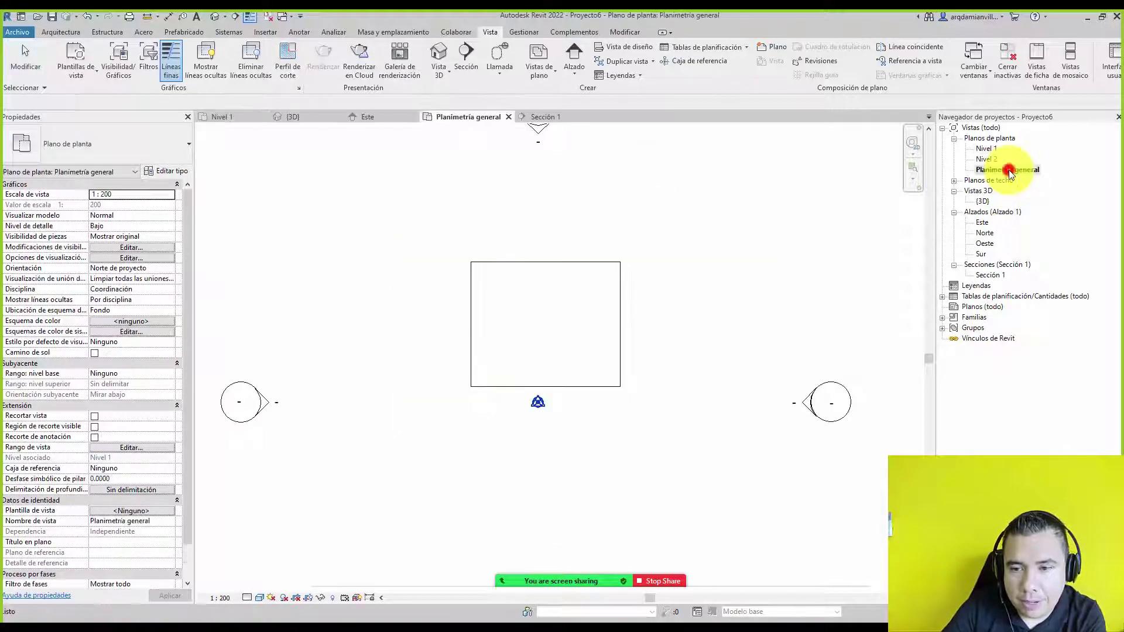
scroll(575, 269, "up", 2)
left_click(259, 597)
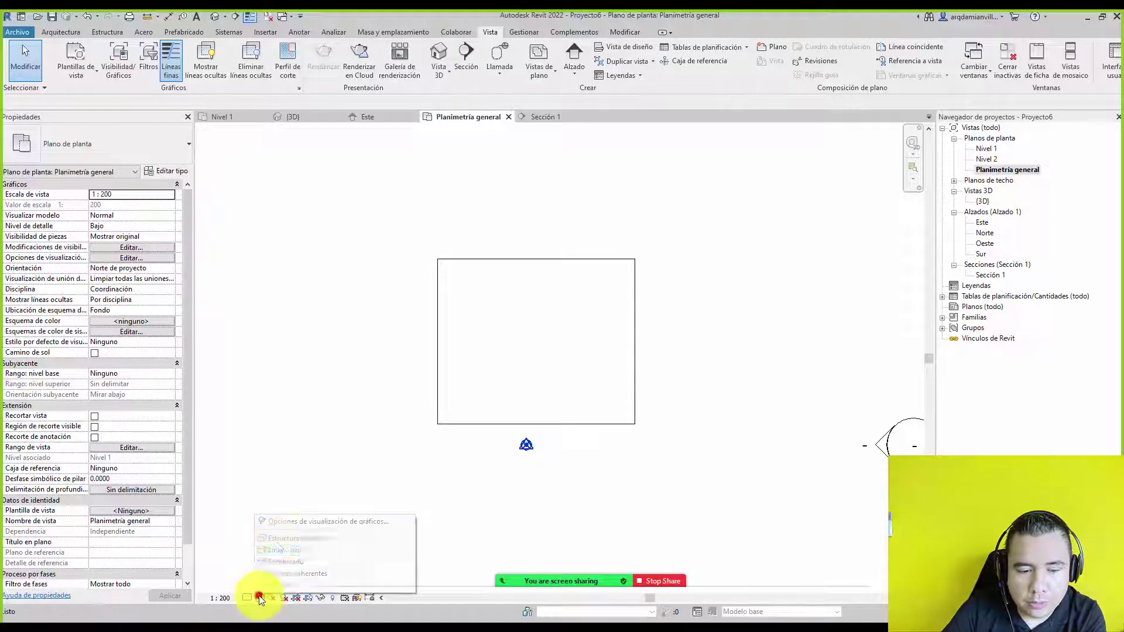
left_click(279, 539)
scroll(461, 275, "up", 2)
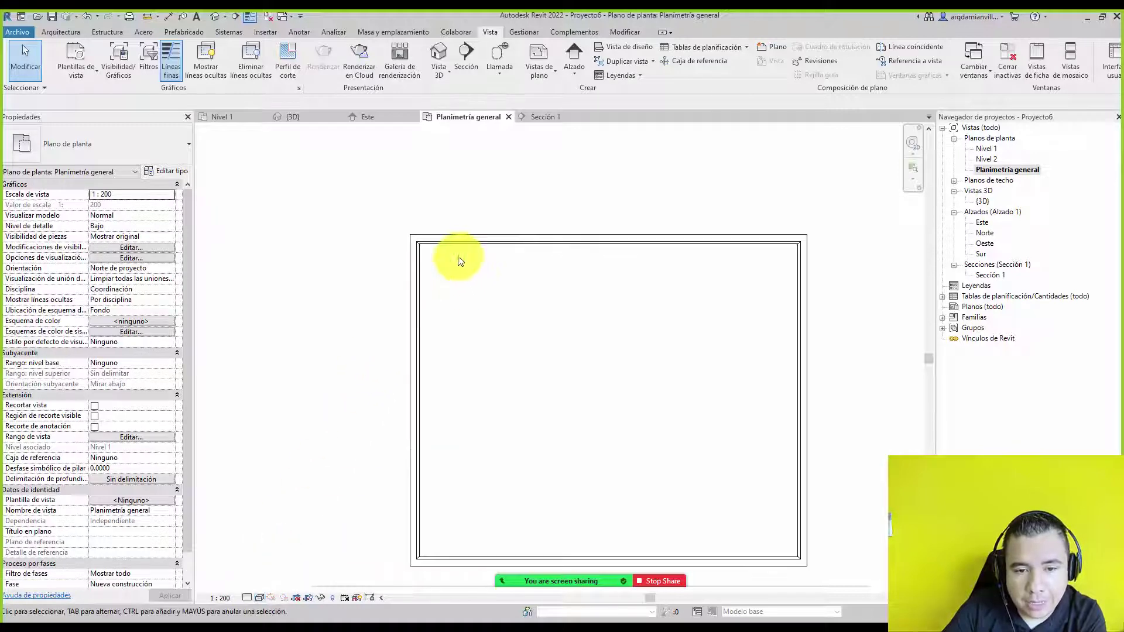
scroll(398, 245, "up", 2)
scroll(398, 248, "up", 2)
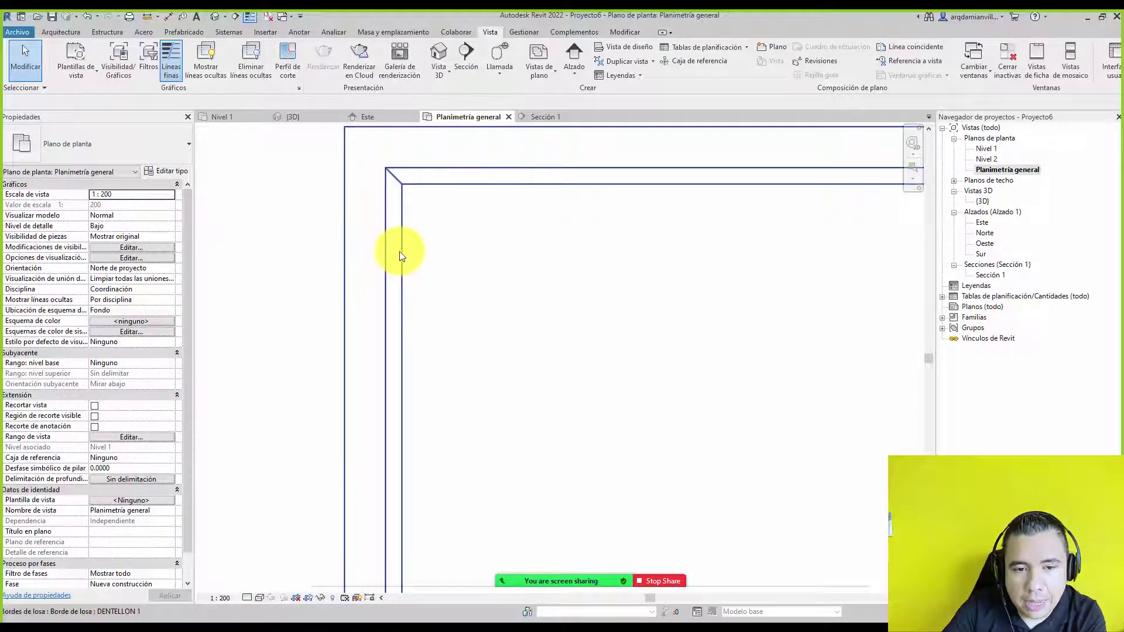
scroll(400, 256, "down", 2)
- Set Planimetría general to Estructura alámbrica, then open the {3D} view and orbit the slab
left_click(259, 597)
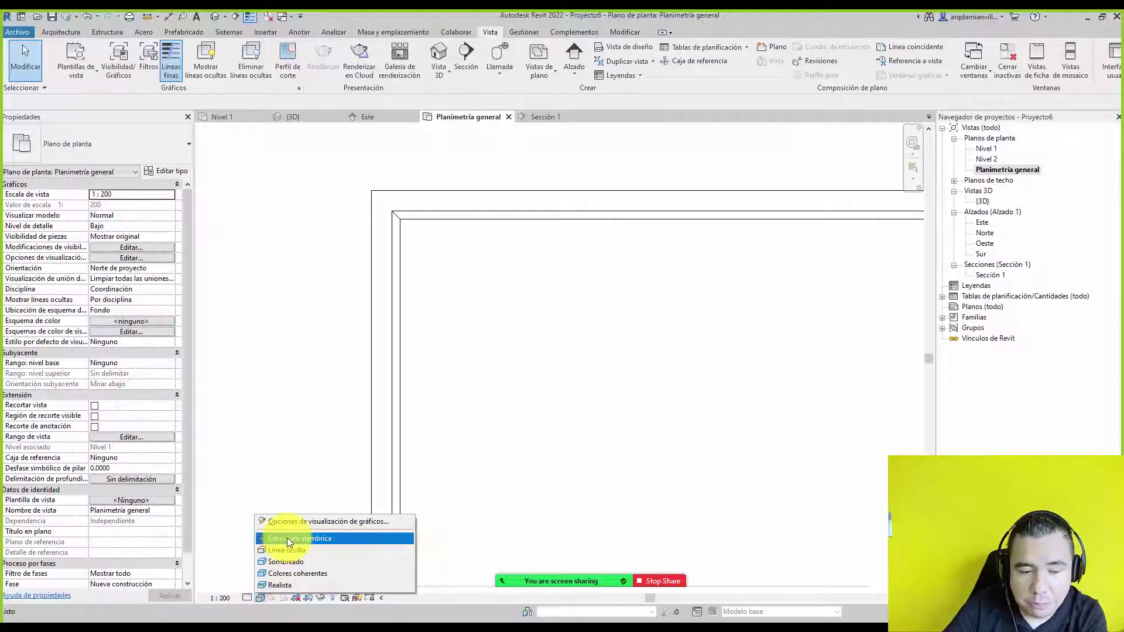
left_click(286, 537)
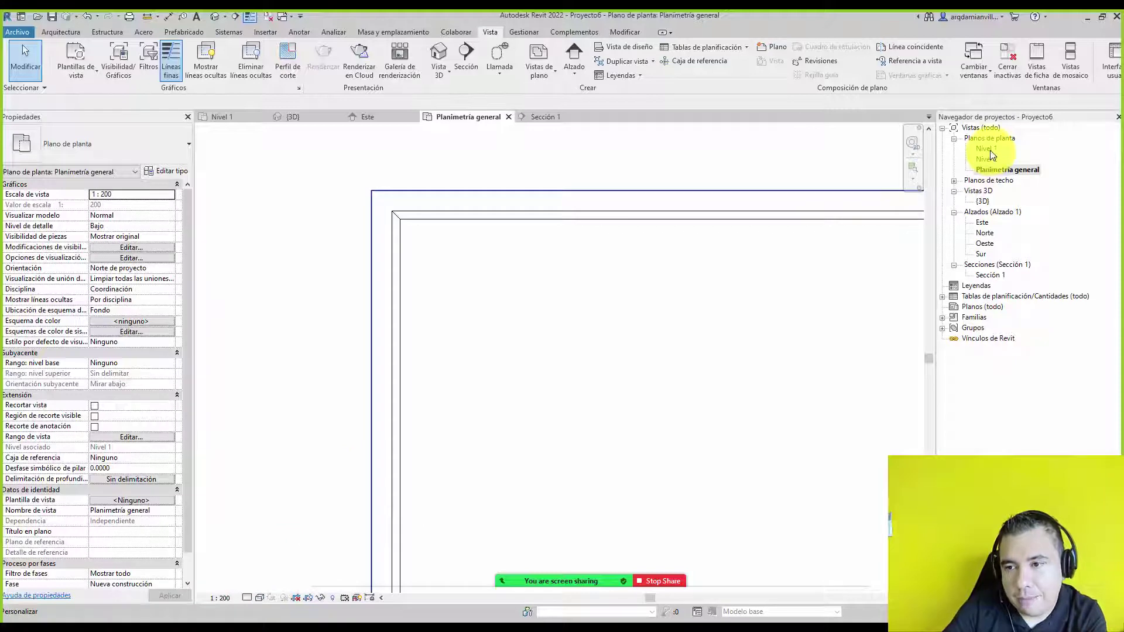
double_click(982, 201)
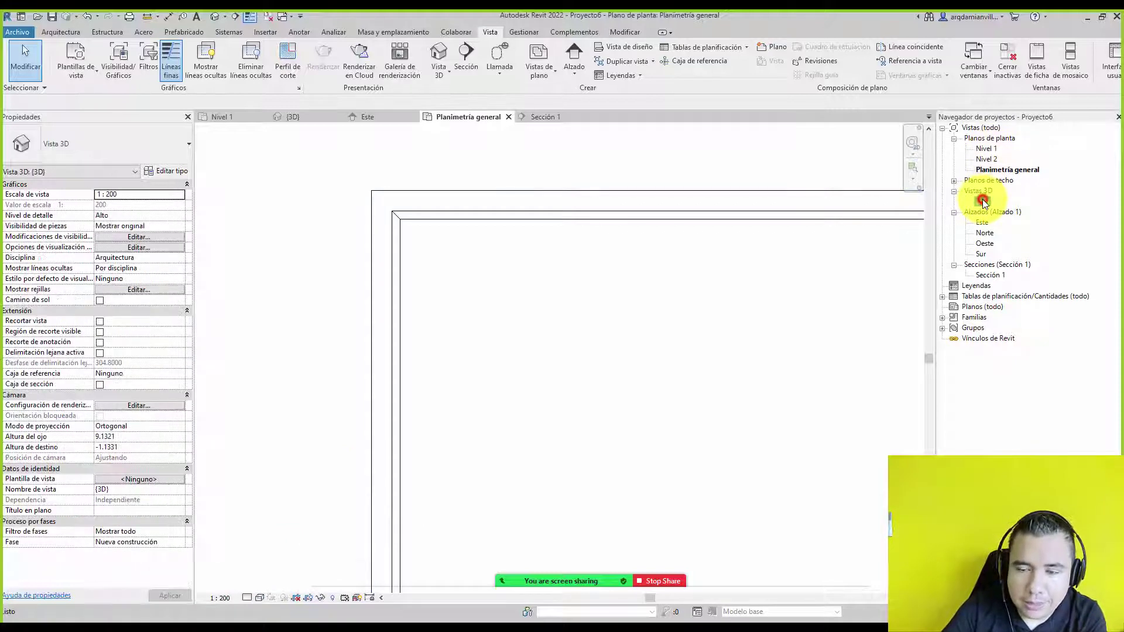
mouse_move(564, 240)
middle_mouse_down()
mouse_move(592, 331)
mouse_move(514, 316)
mouse_move(401, 381)
mouse_move(292, 360)
middle_mouse_up()
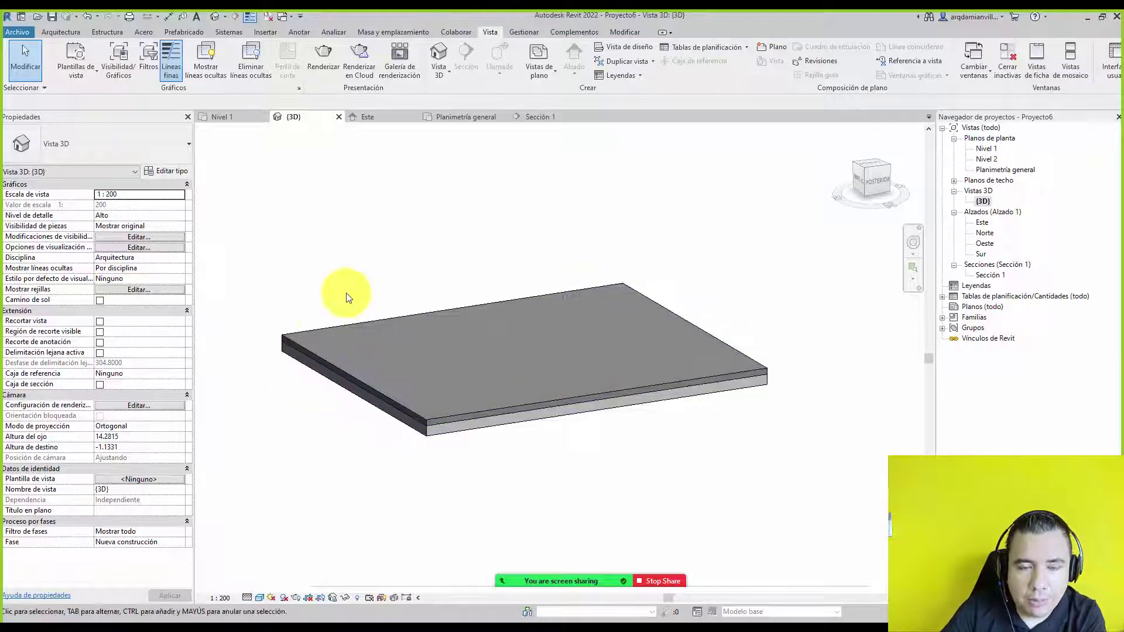